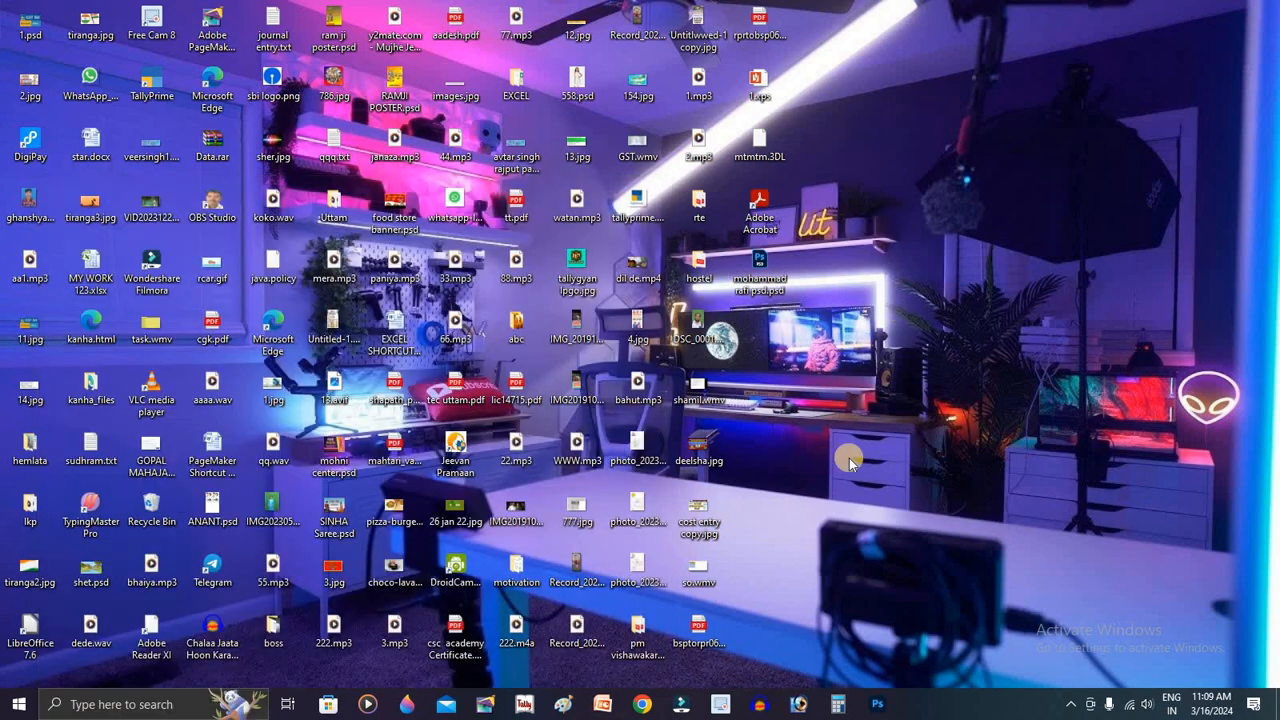
Step: Search Google for 'tally' in a maximized Chrome window and open the Tally Solutions site
left_click(645, 706)
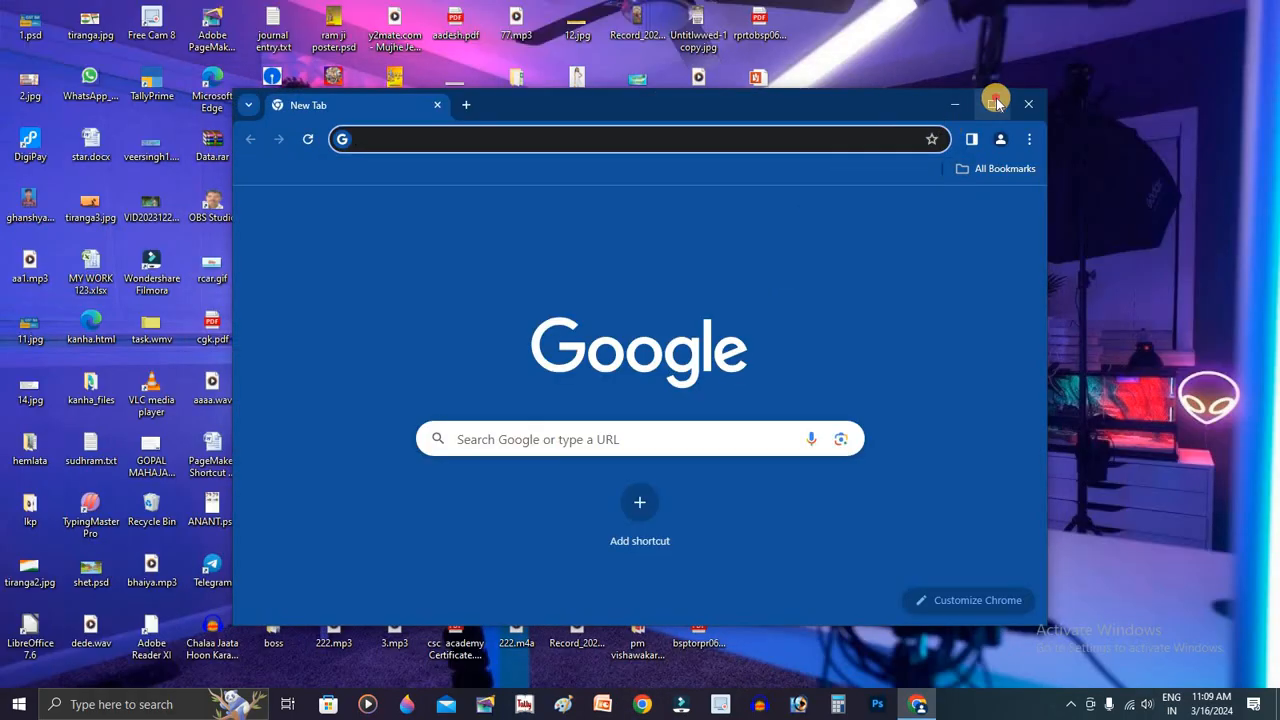
left_click(996, 104)
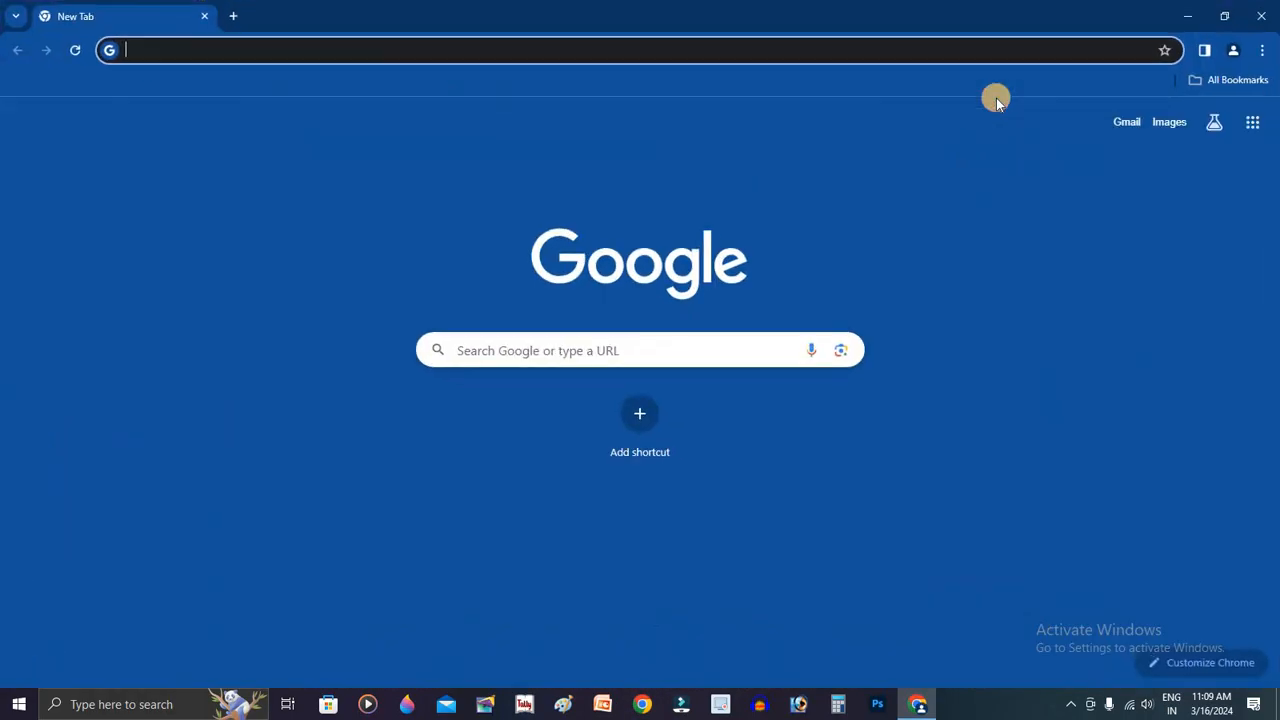
type("ta")
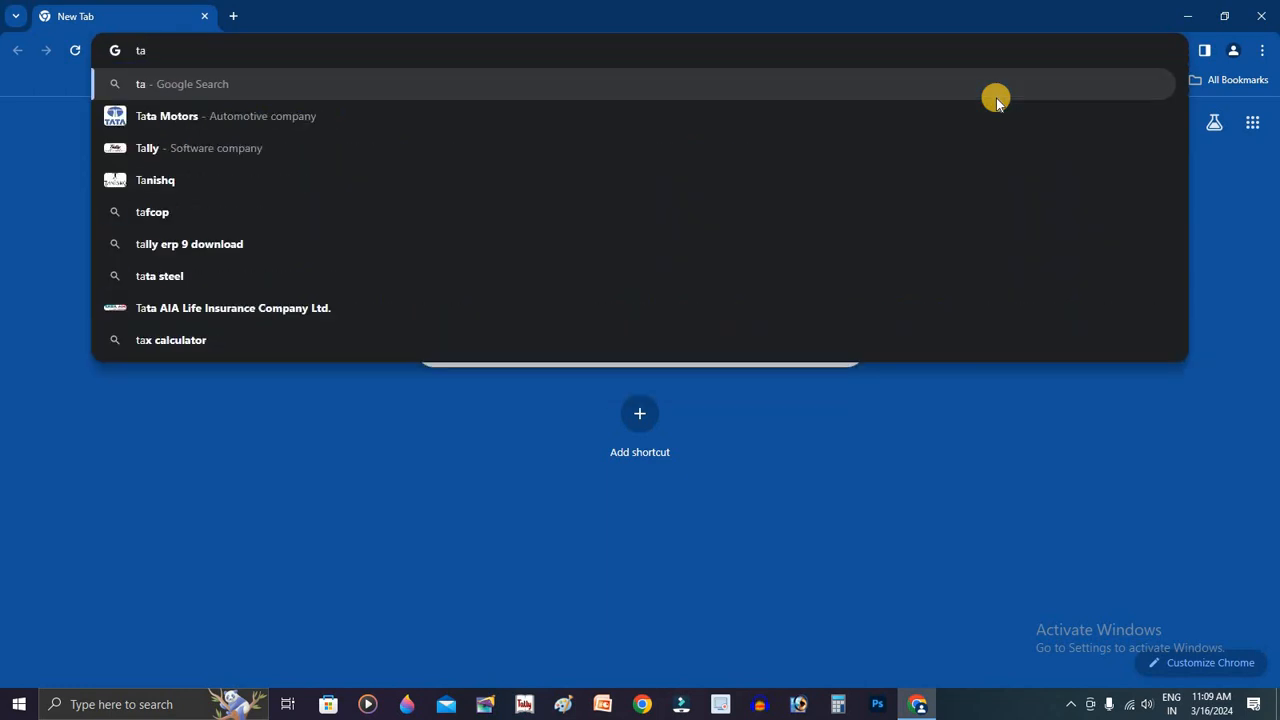
type("lly")
key("Return")
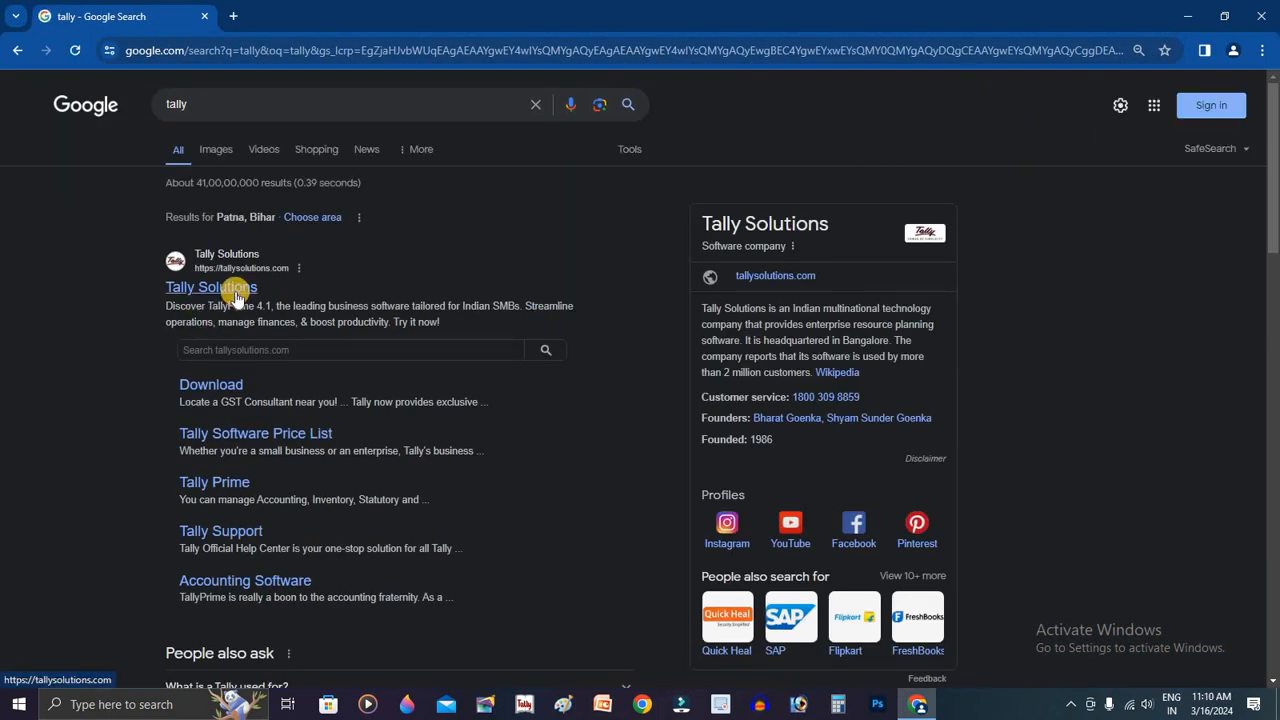
left_click(236, 296)
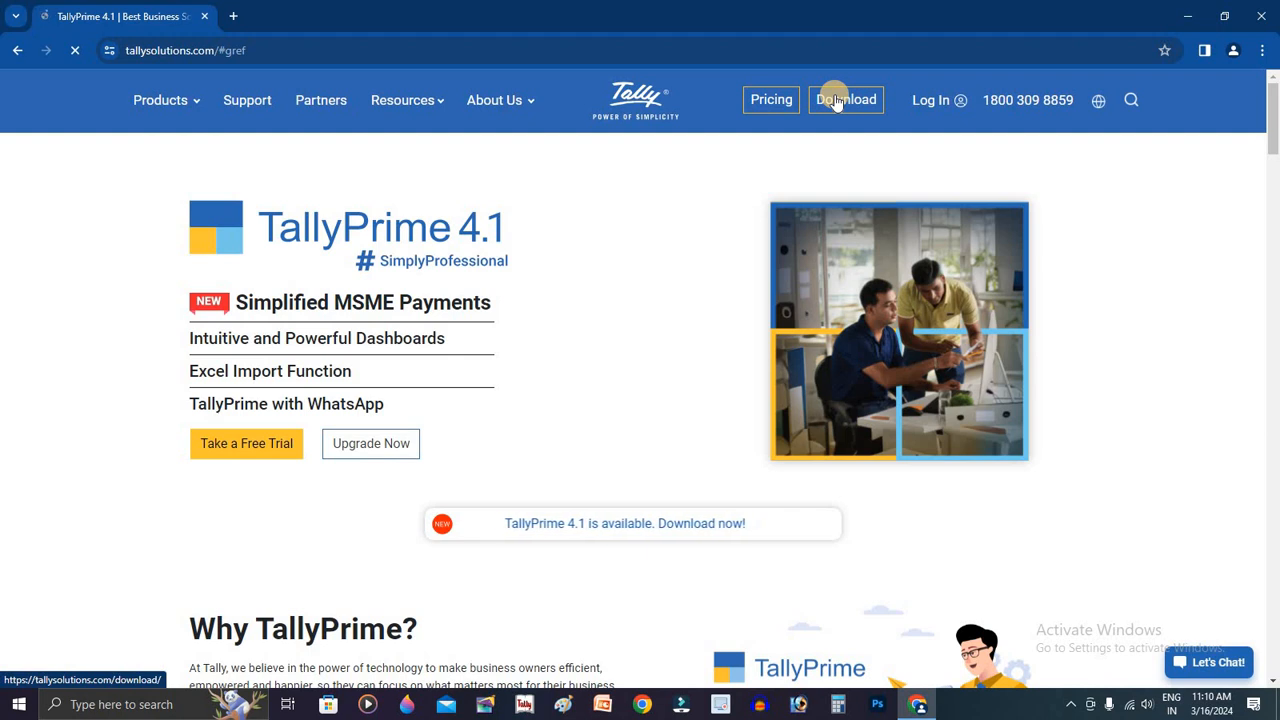
Step: Open the TallyPrime price list page
left_click(760, 114)
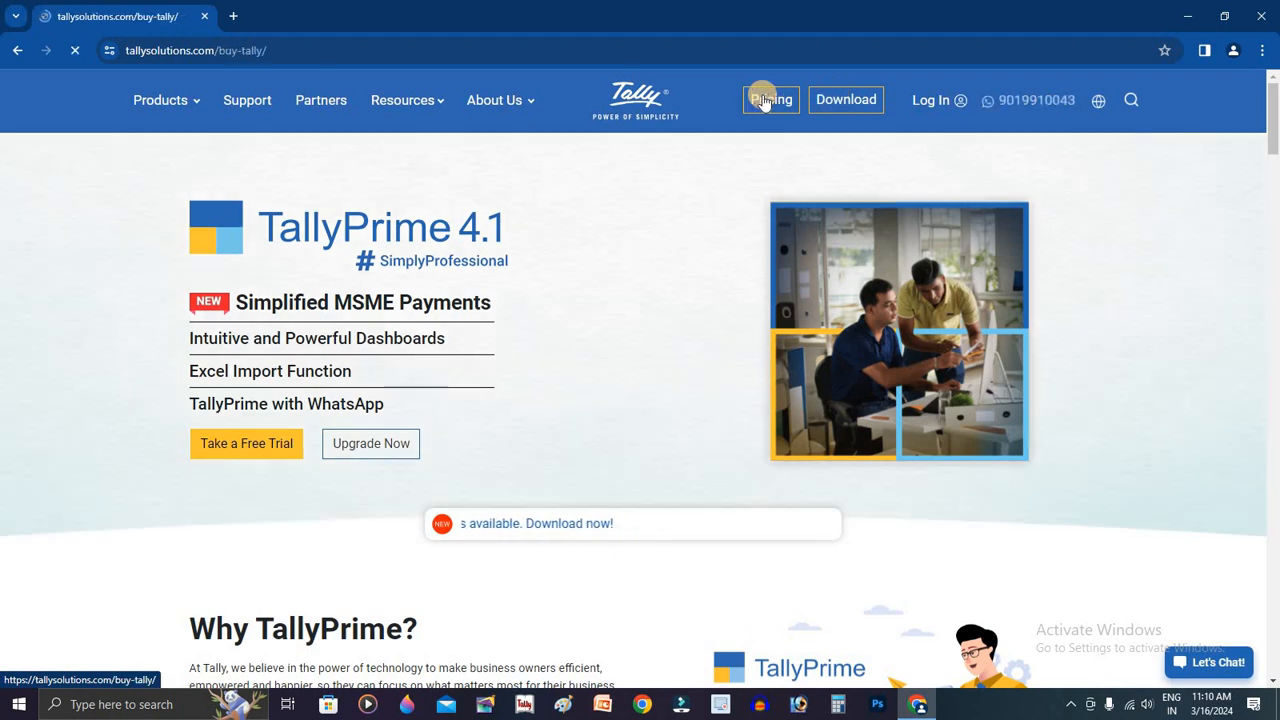
scroll(582, 458, "down", 2)
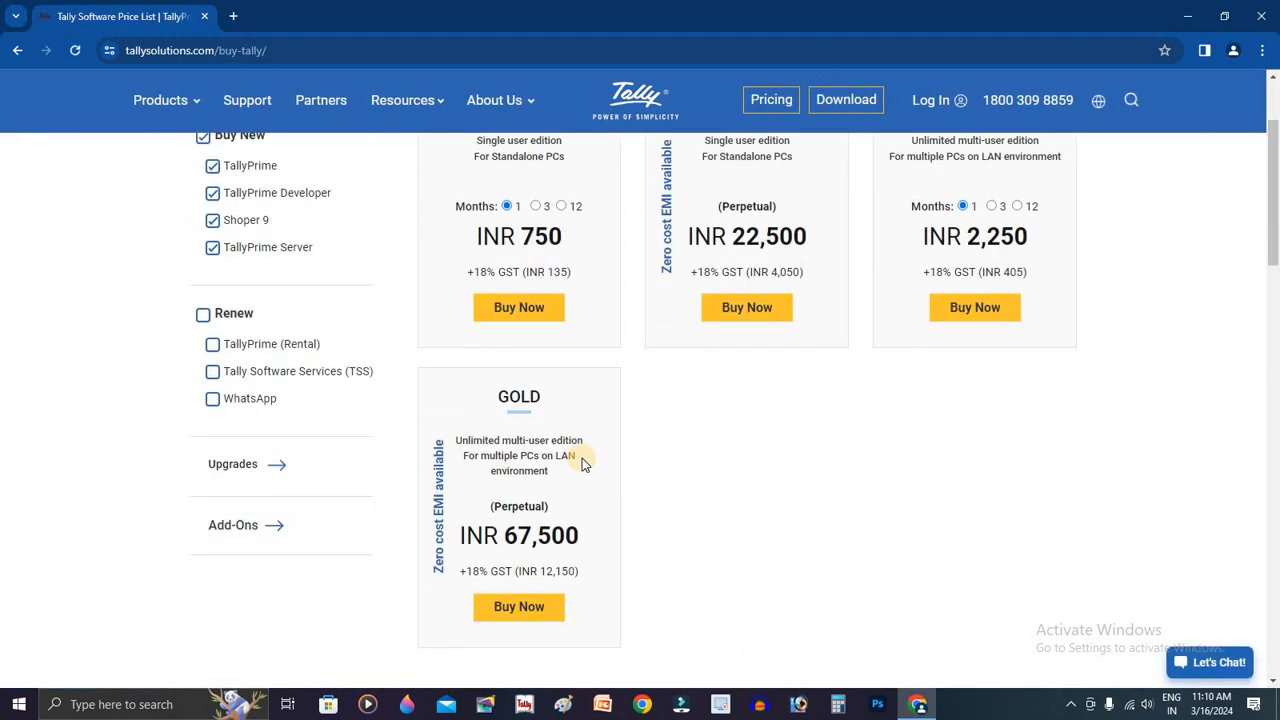
scroll(582, 458, "up", 2)
Step: Compare Silver Rental 3, 12 and 1 month prices, highlighting INR 750 and GST 135
left_click(550, 366)
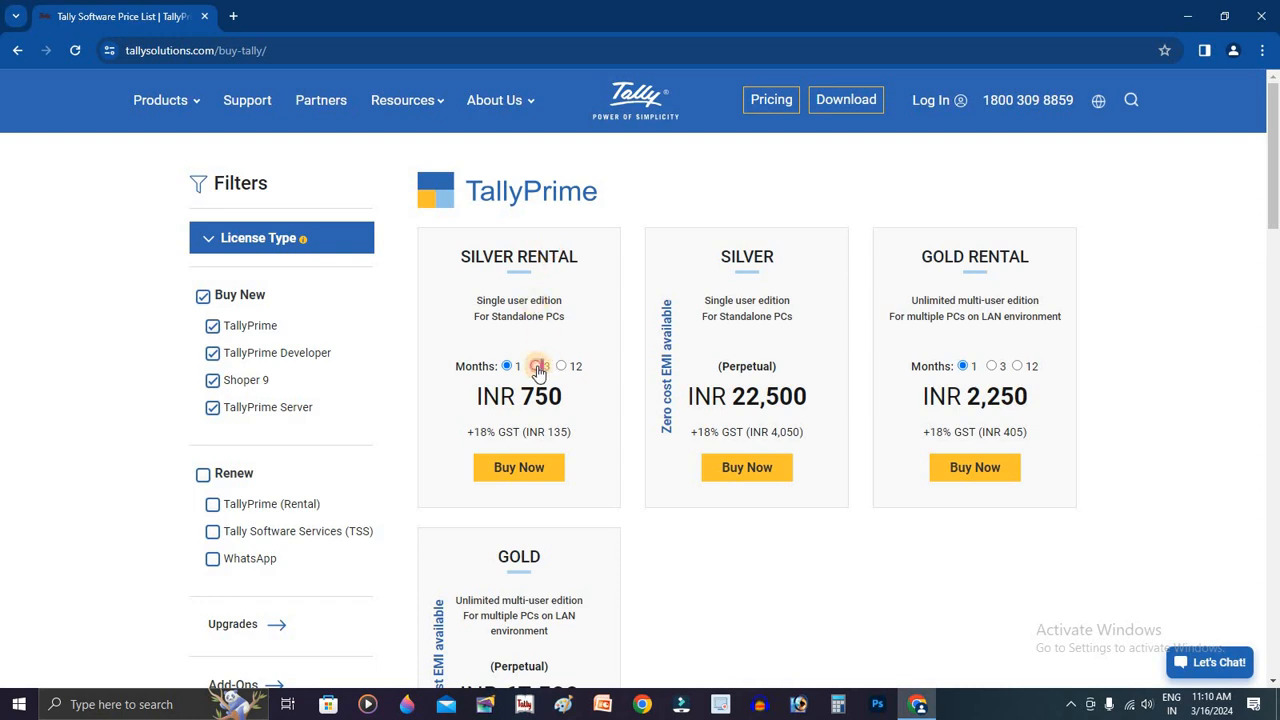
left_click(565, 367)
left_click(507, 366)
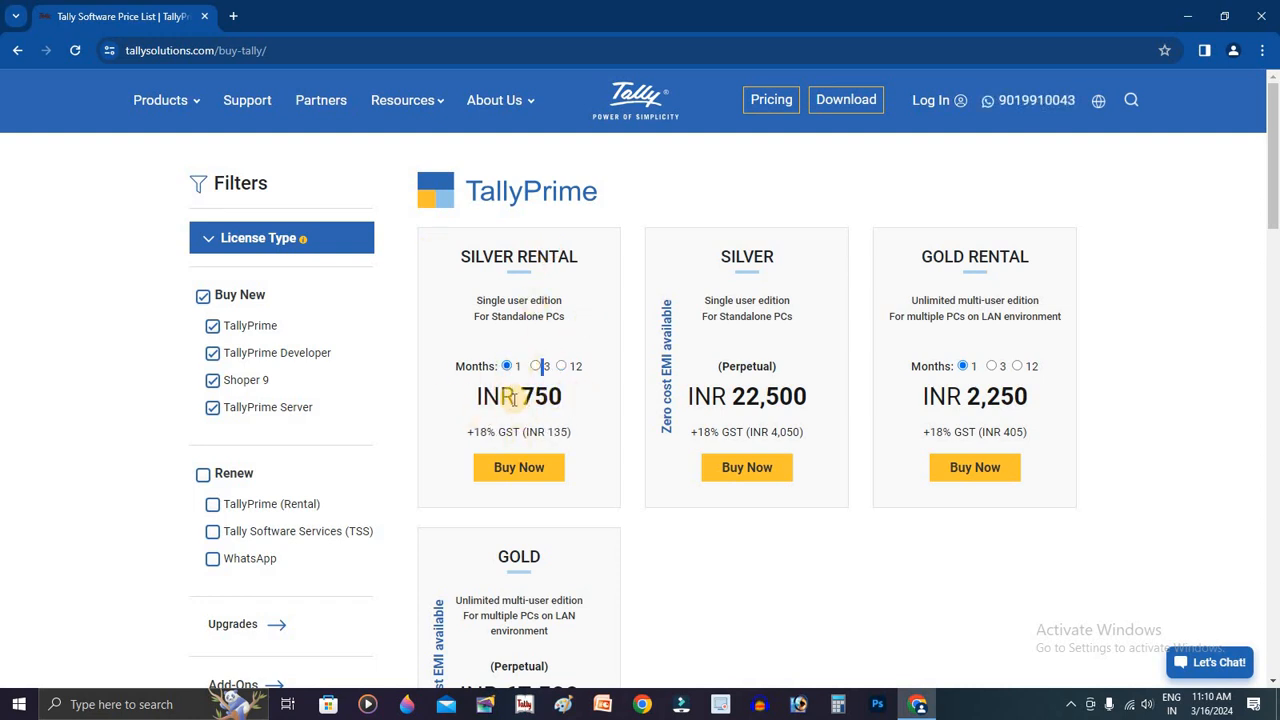
double_click(528, 397)
double_click(557, 432)
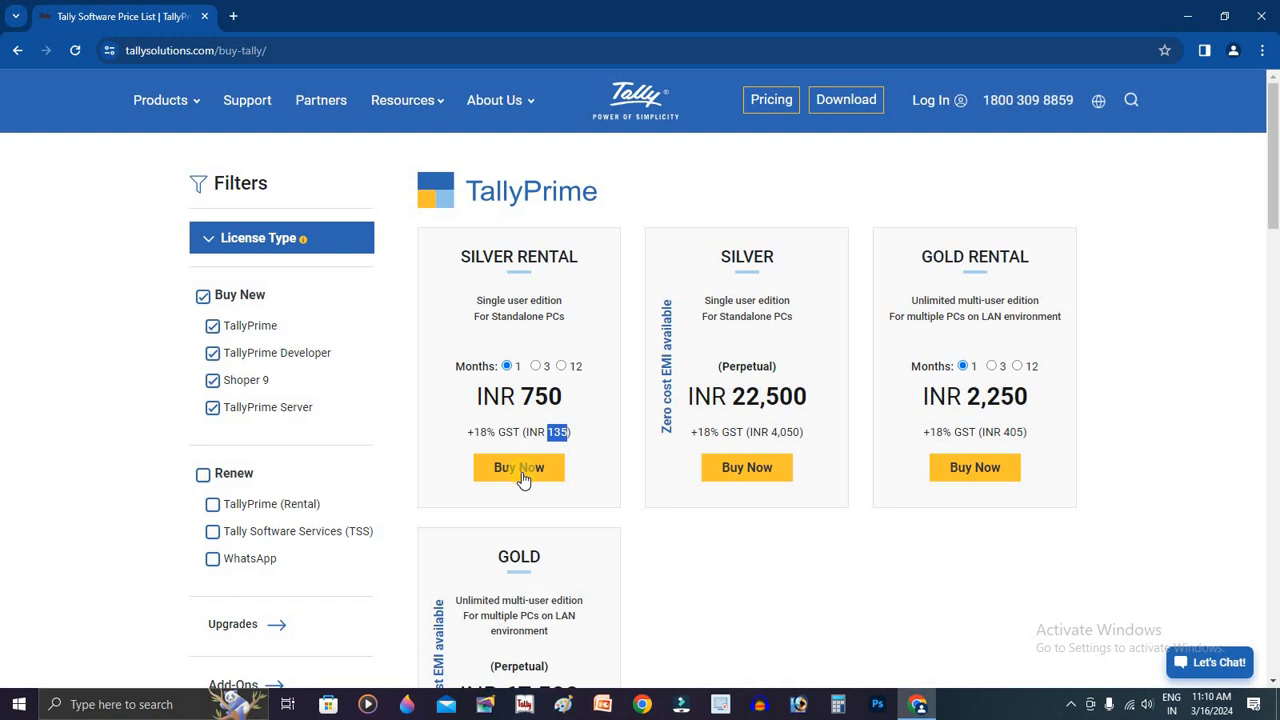
Step: Recheck the Silver Rental 3-month and 12-month (INR 9,000) prices, ending on 1 month
left_click(538, 366)
left_click(561, 366)
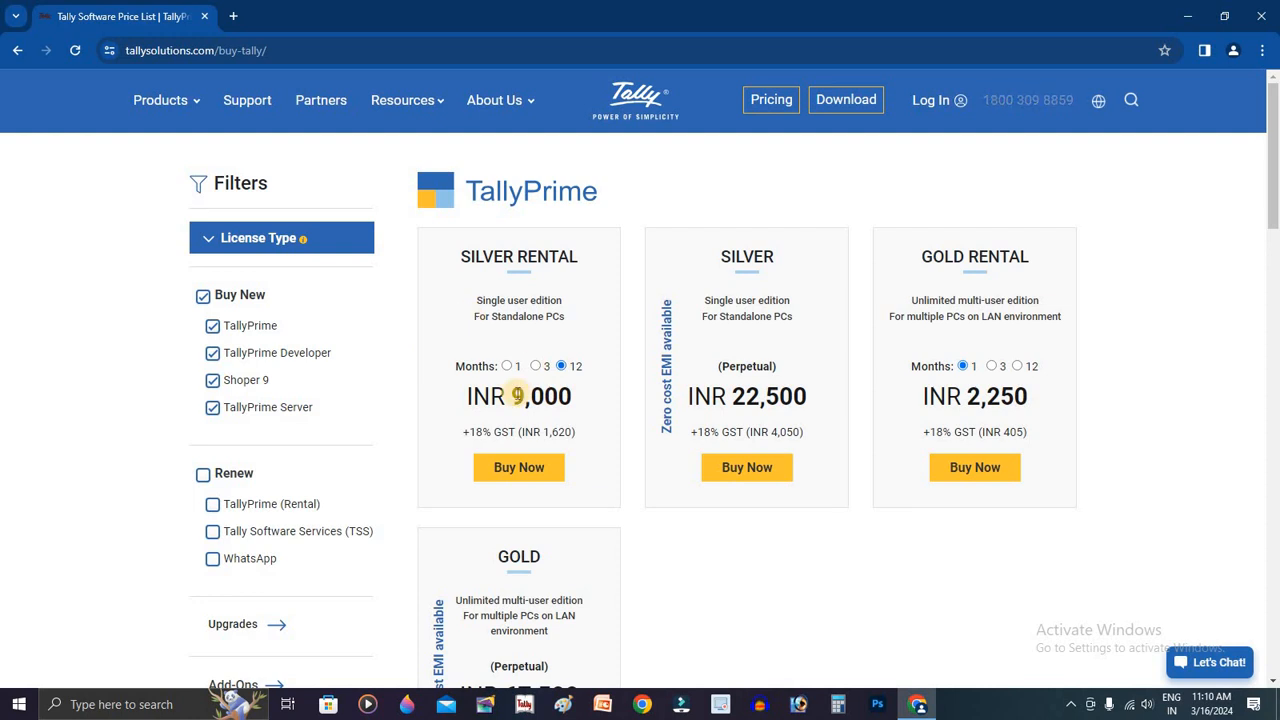
left_click(507, 366)
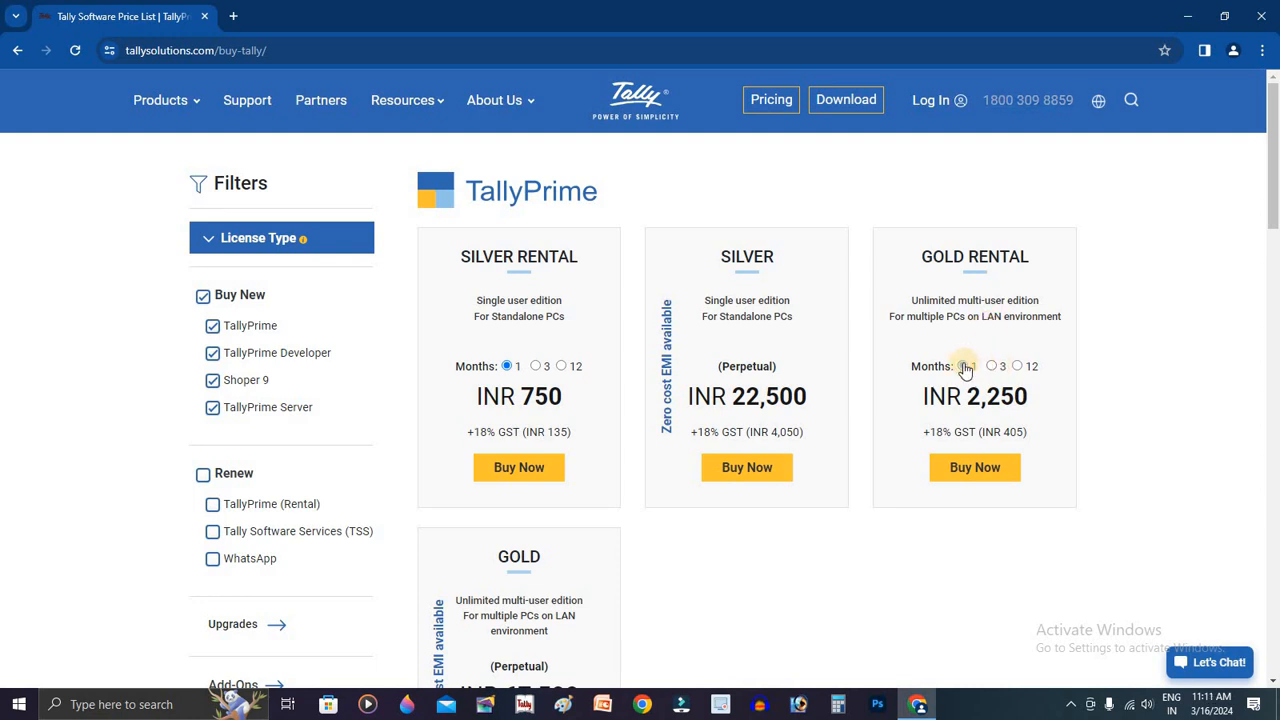
Step: Set Gold Rental to 12 months and highlight INR 27,000 plus INR 4,860 GST and the EMI note
left_click(991, 366)
left_click(1017, 366)
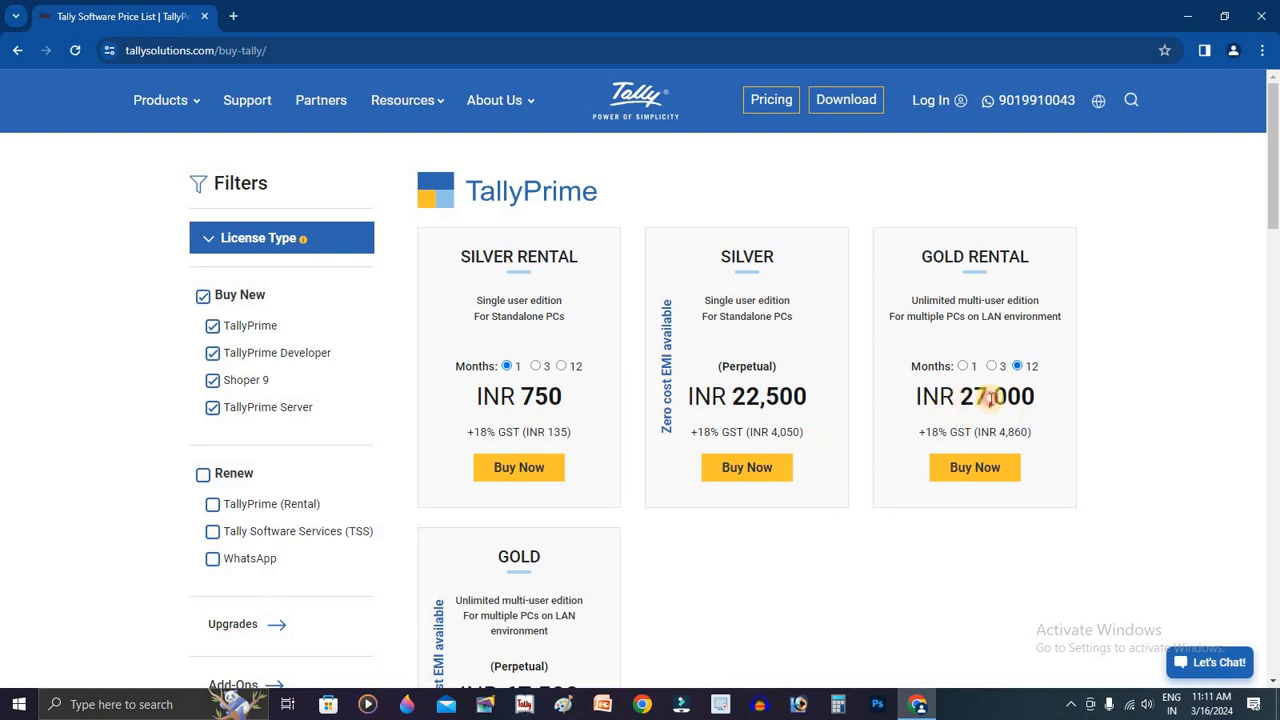
left_click_drag(958, 396, 1044, 432)
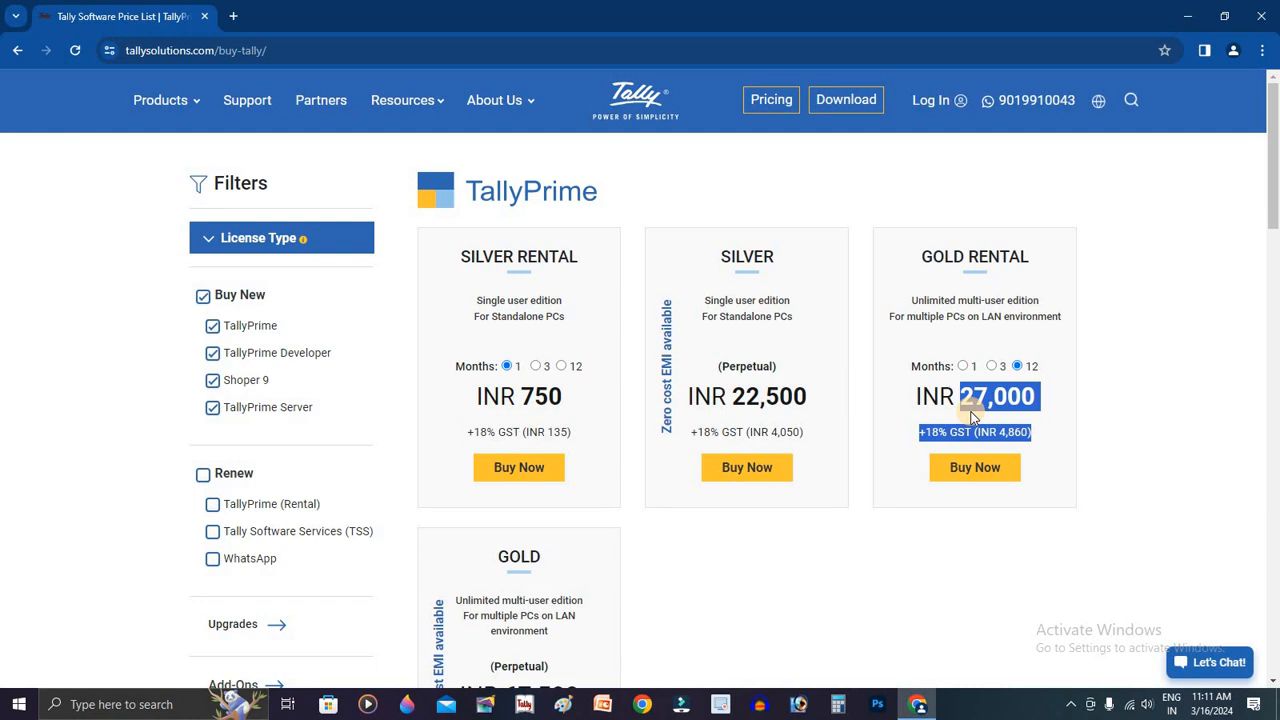
scroll(966, 420, "down", 2)
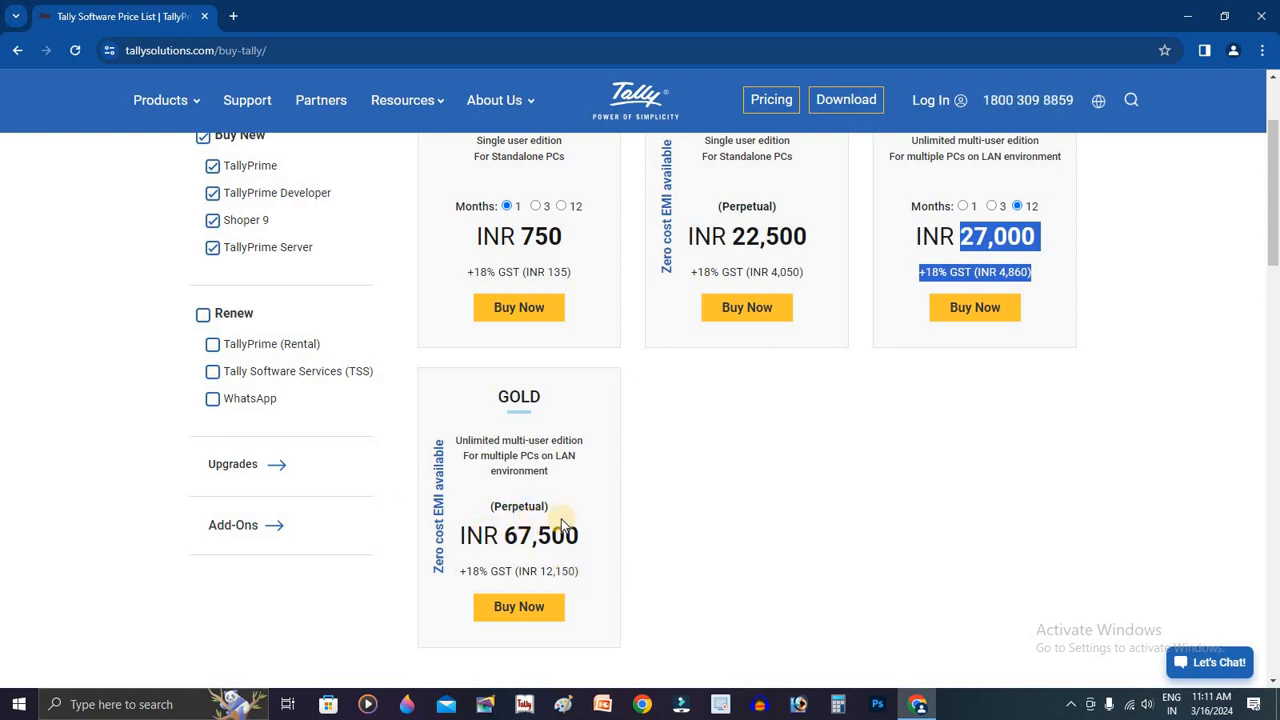
left_click_drag(438, 570, 442, 440)
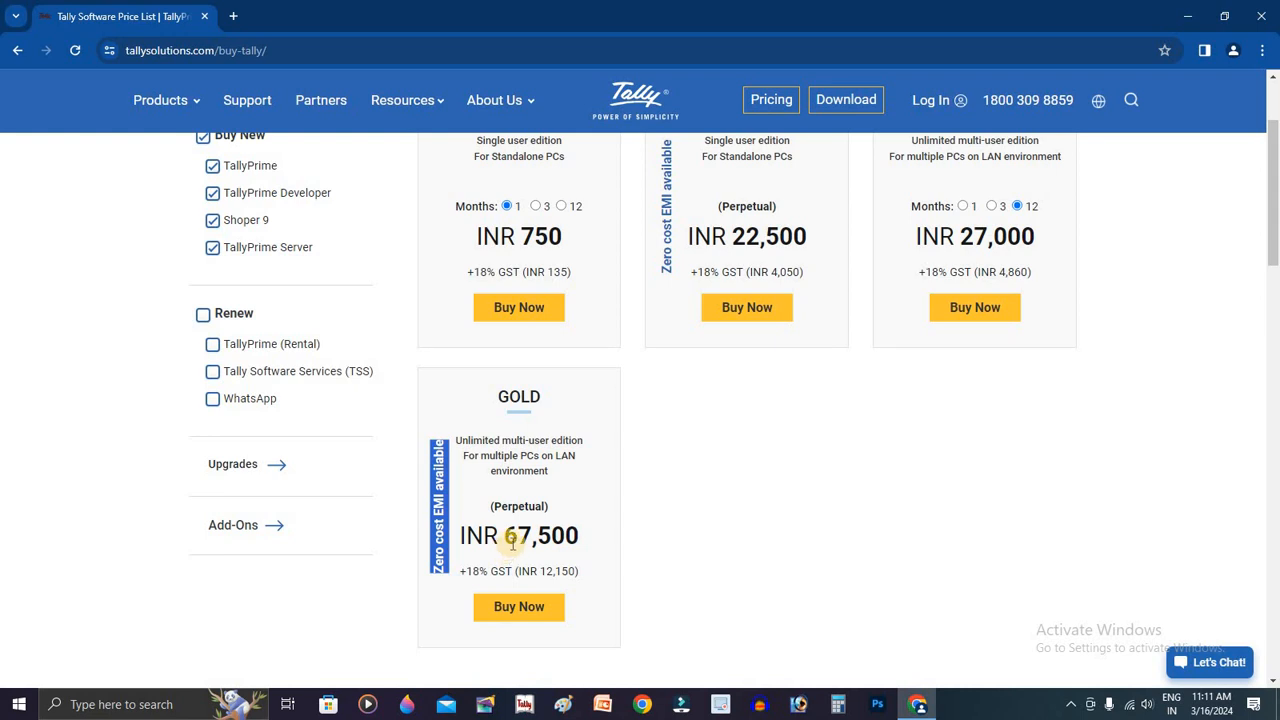
scroll(512, 543, "up", 2)
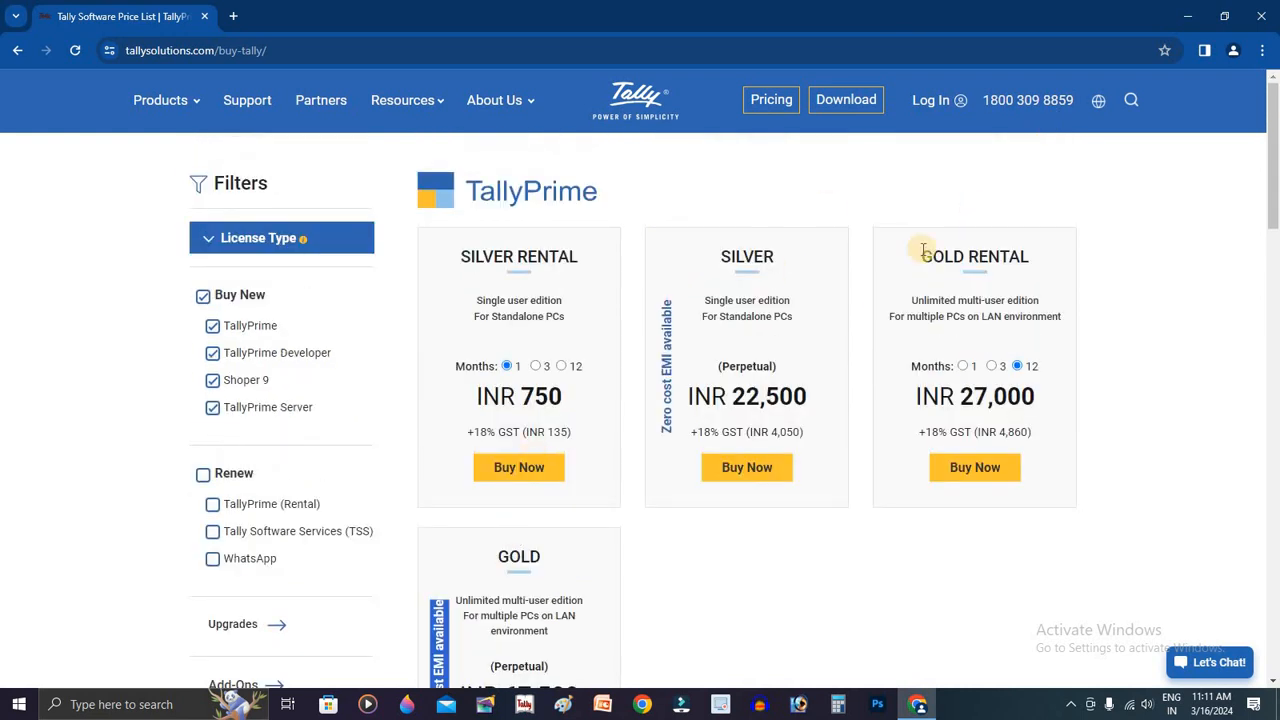
Step: Go to the Download page and download the TallyPrime Rel 4.1 installer
left_click(859, 104)
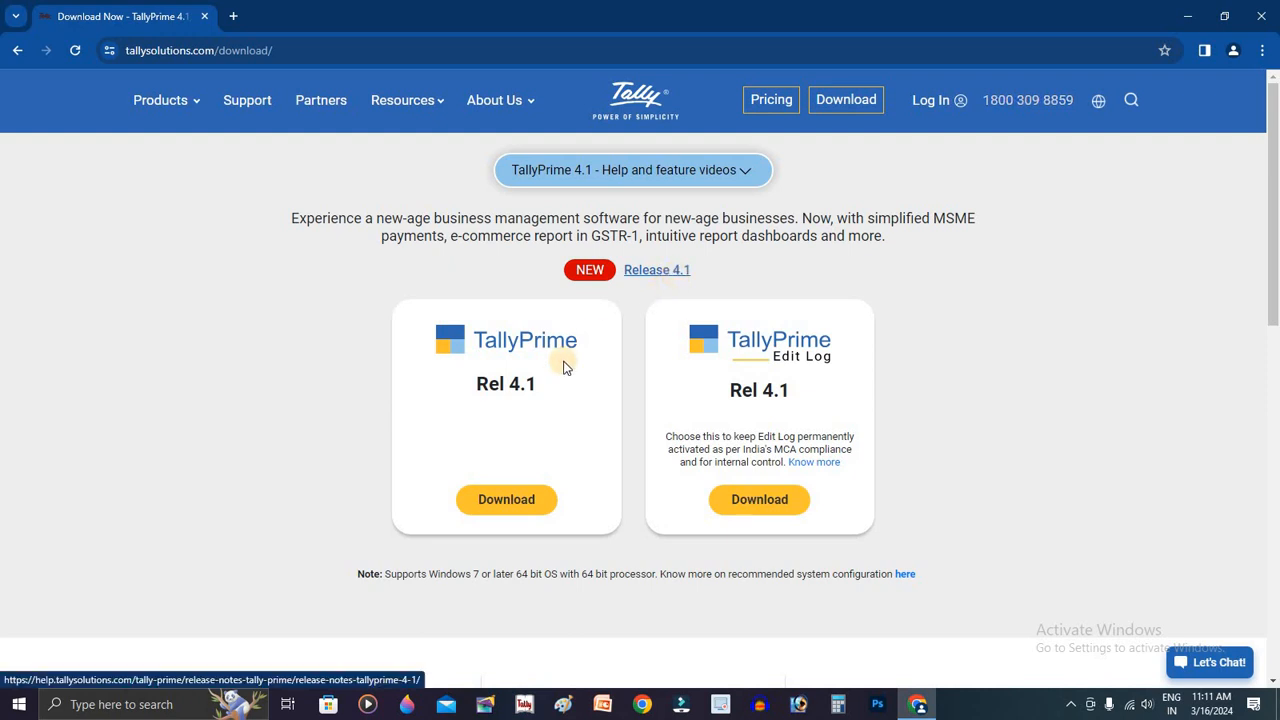
left_click(510, 503)
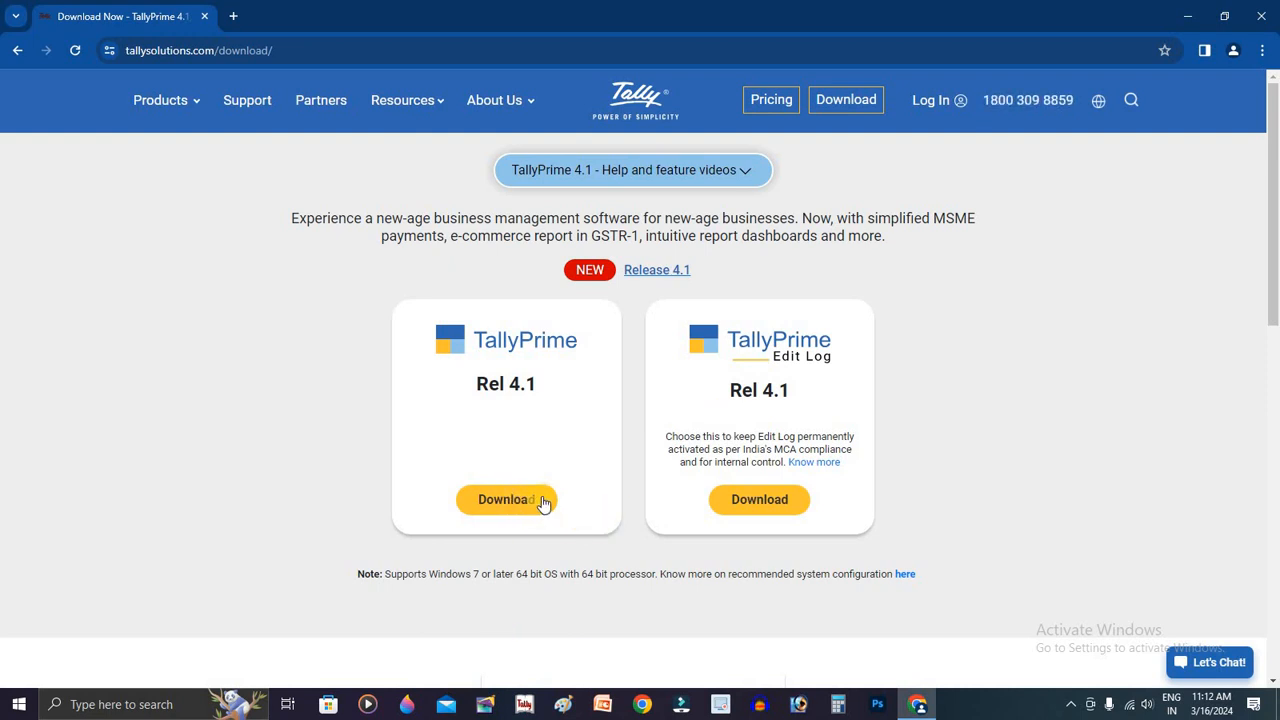
Step: Close Chrome and launch TallyPrime by searching 'ta' in the Start menu
left_click(1261, 16)
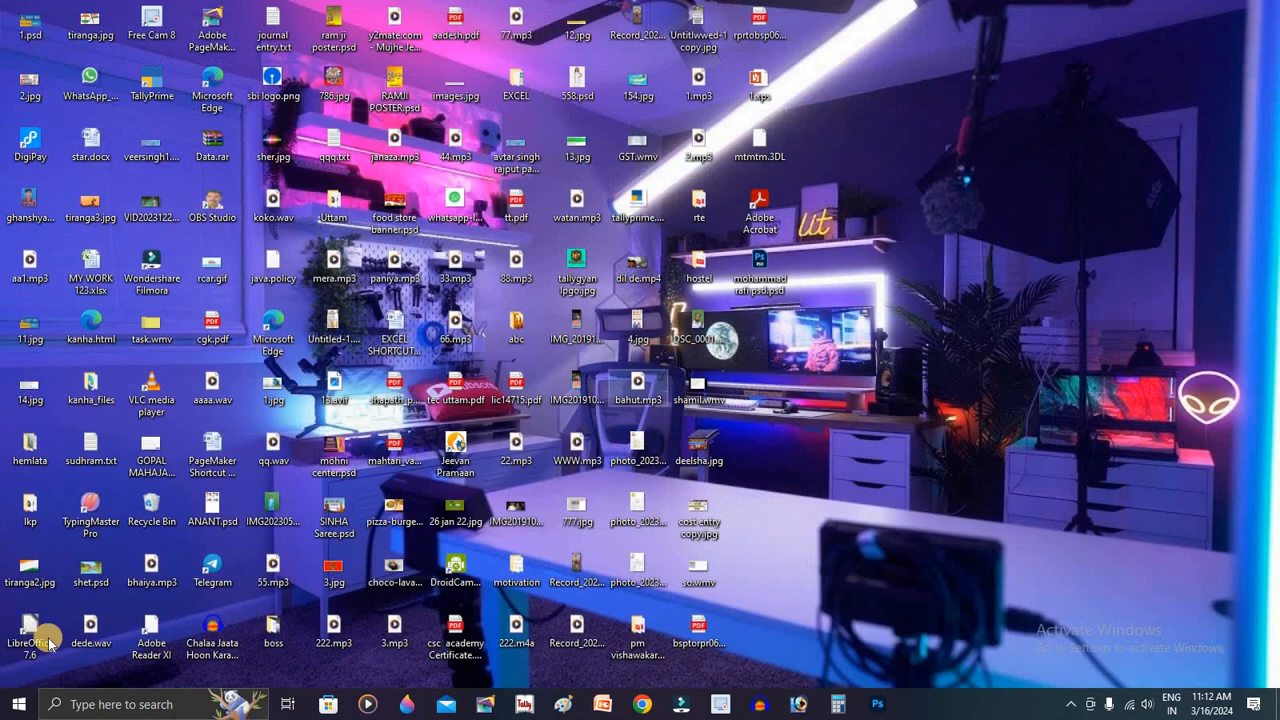
left_click(15, 706)
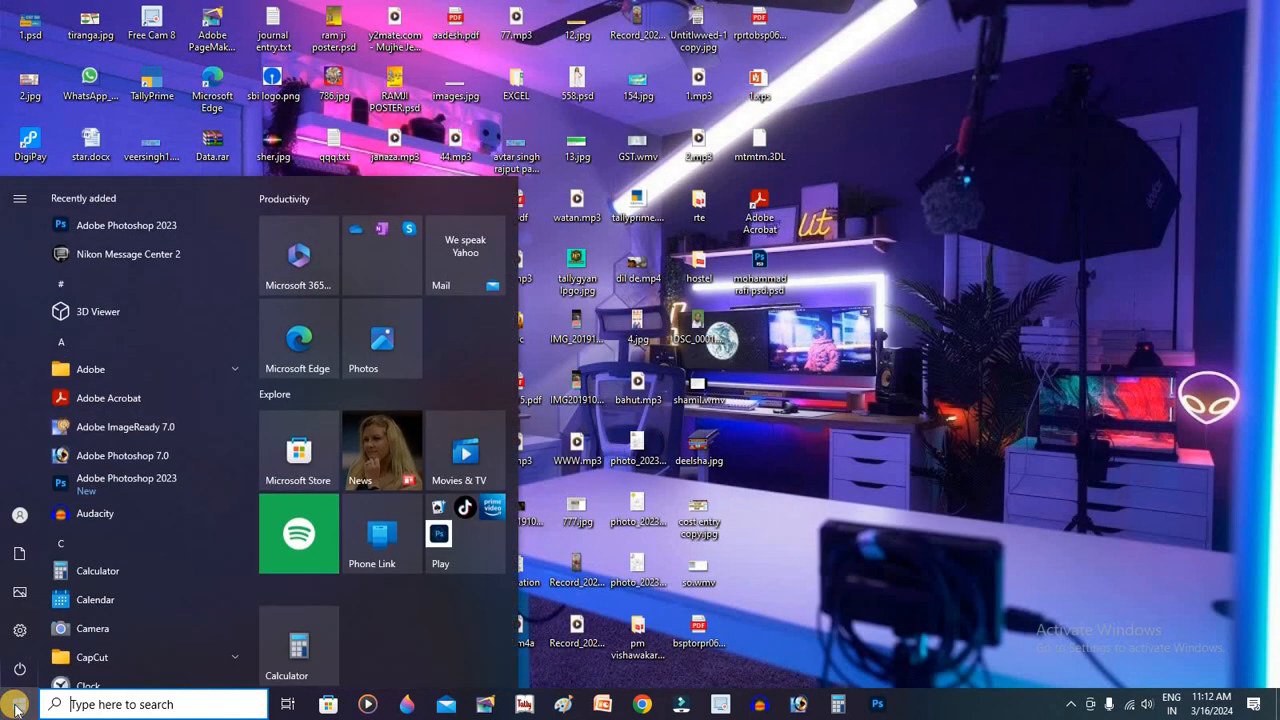
type("ta")
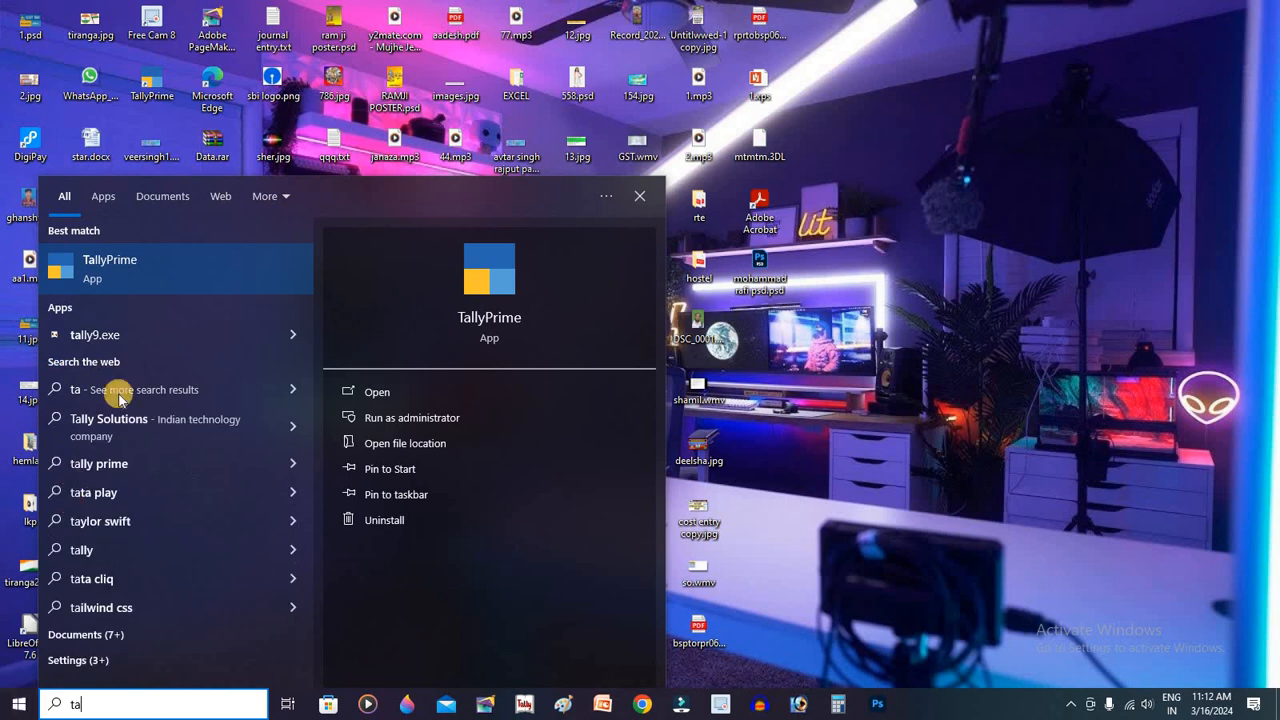
left_click(150, 262)
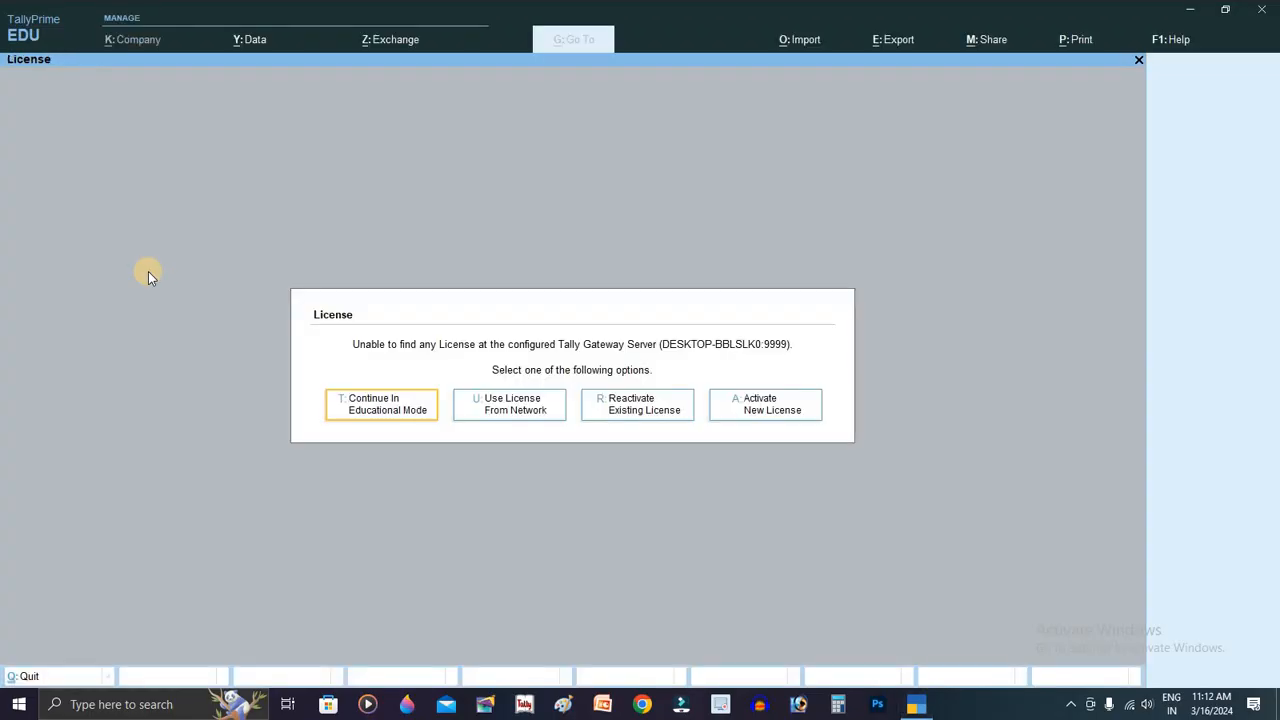
Step: Continue in Educational Mode and choose Create Company from the Select Company list
left_click(408, 416)
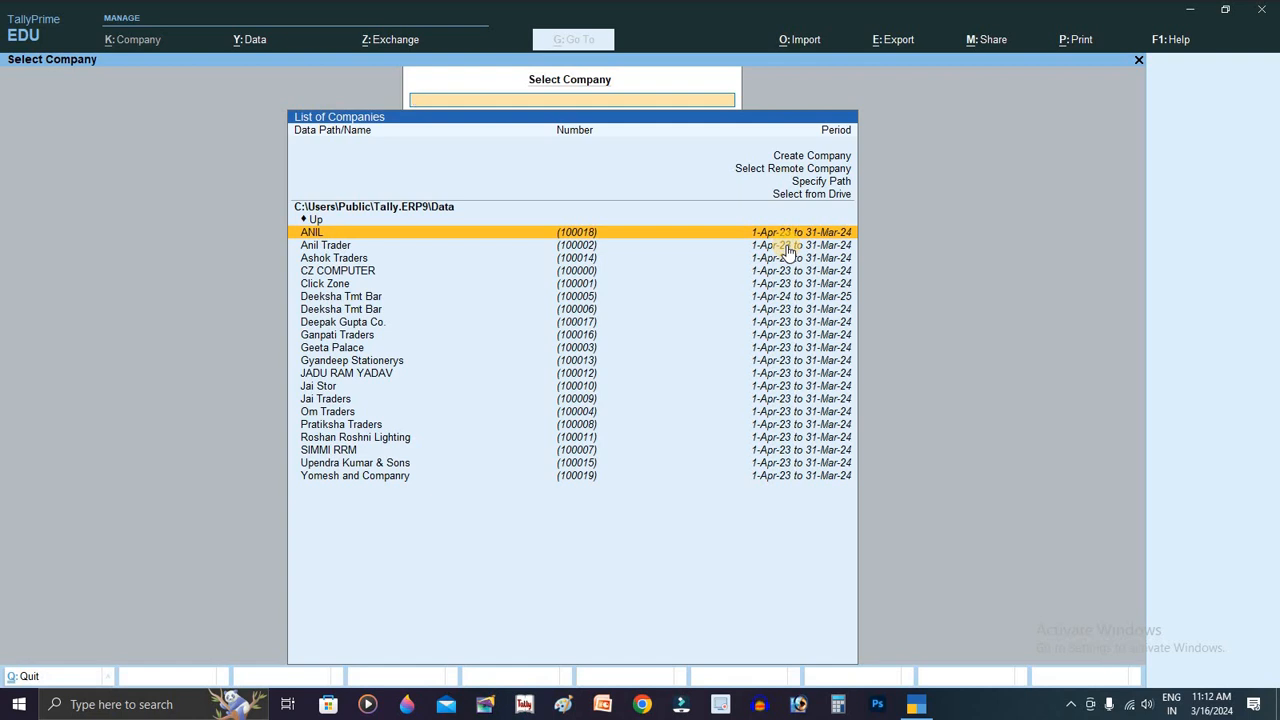
key("Up")
key("Up")
key("Up")
key("Up")
key("Up")
key("Up")
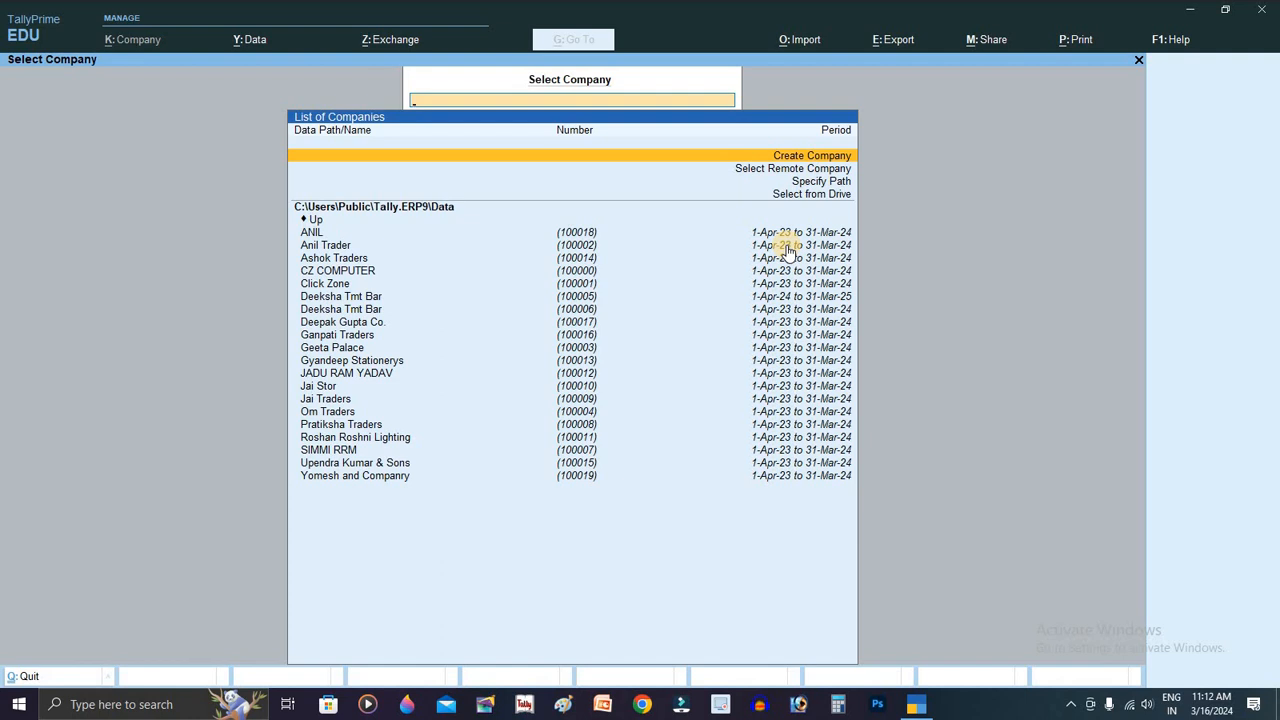
key("Return")
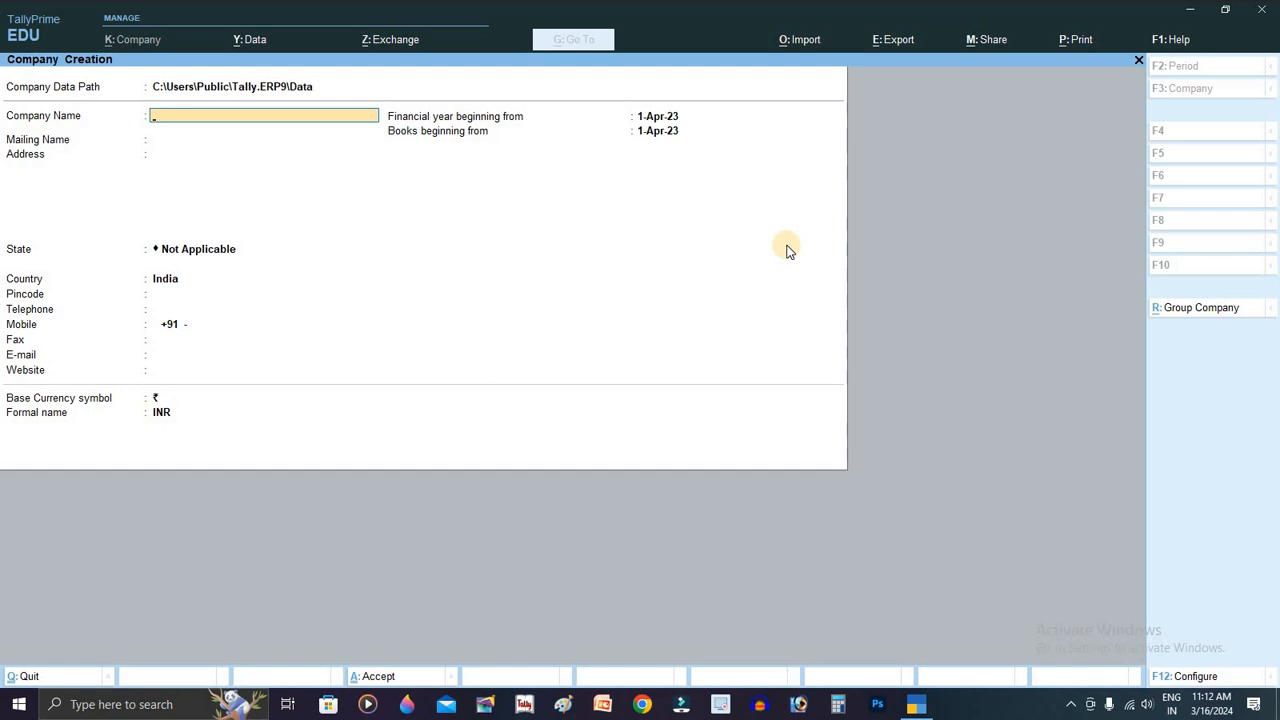
Step: Create company 'Jagdeesh Travels', entering its address lines, state Chhattisgarh and the pincode
type("Jagdeesh Travels")
key("Return")
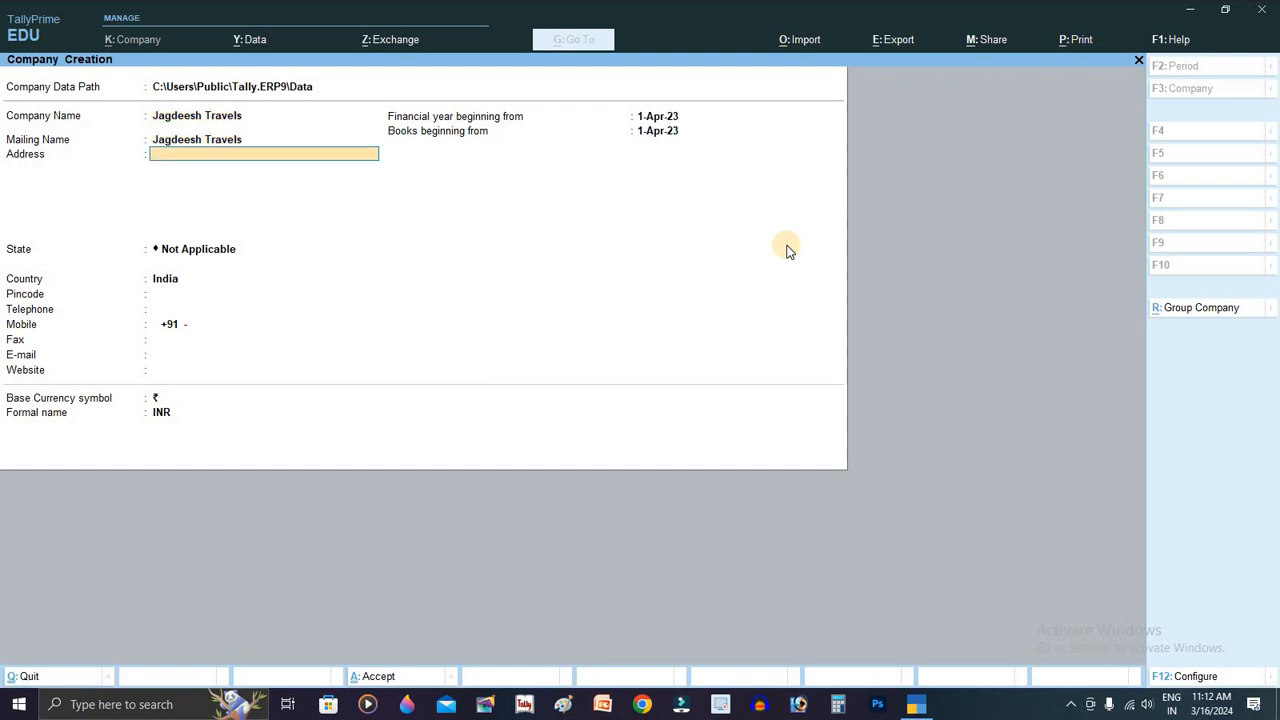
type("Raipur")
key("Return")
type("Tatt")
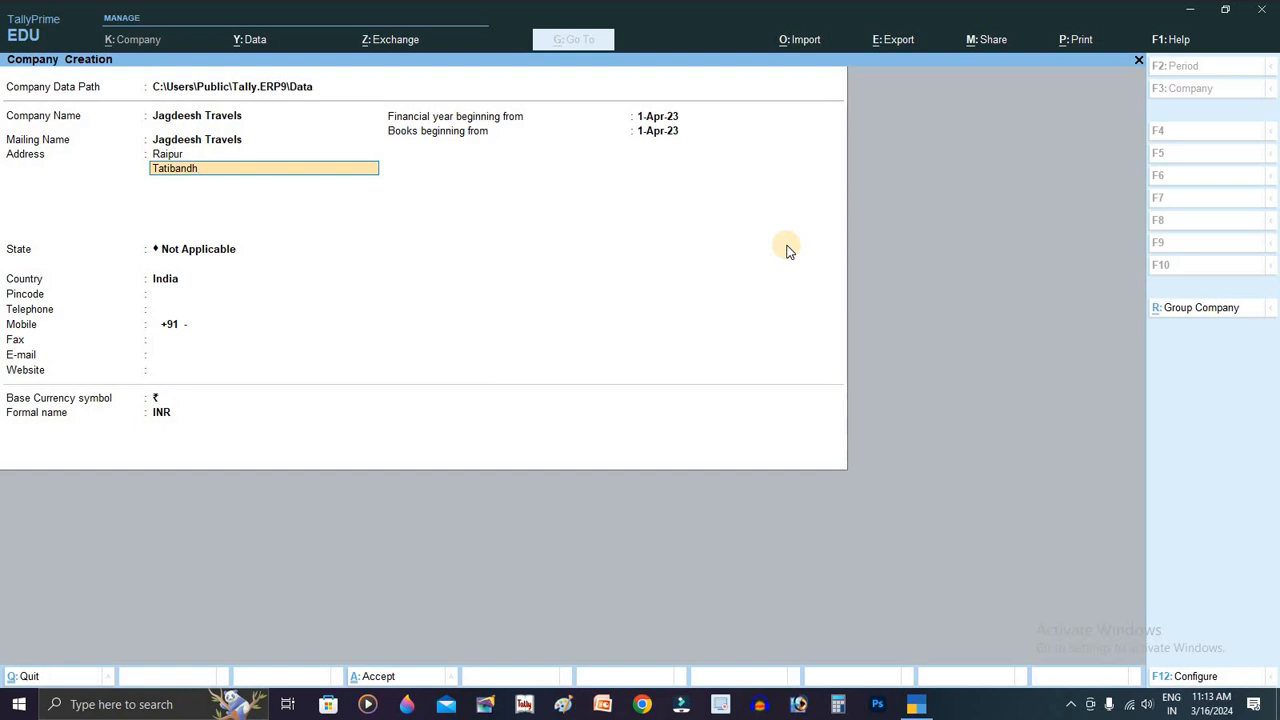
key("Return")
key("Return")
type("chh")
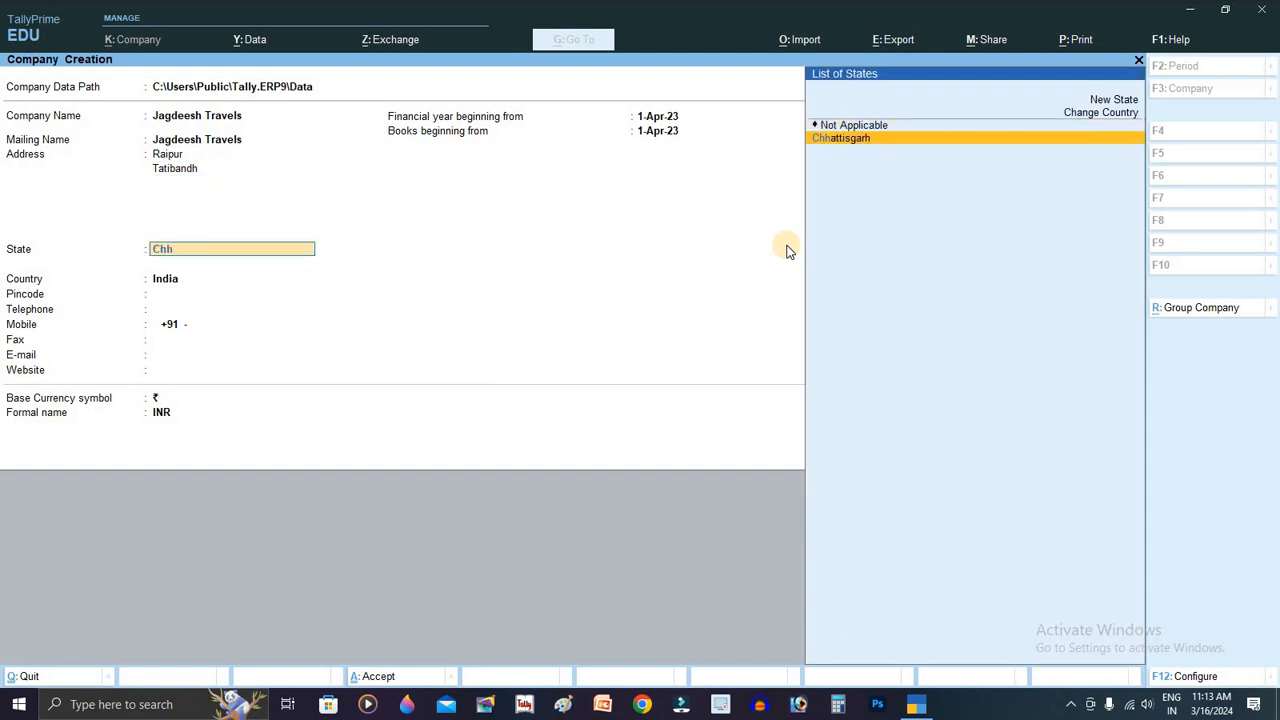
key("Return")
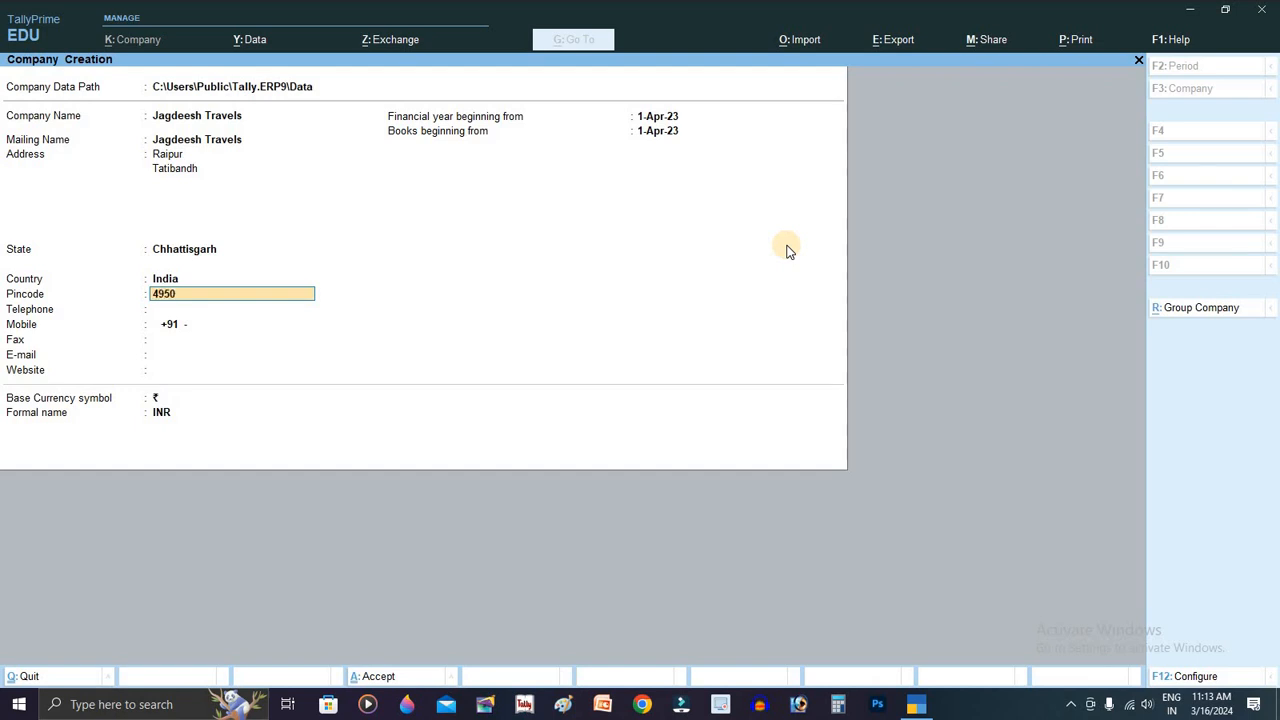
key("Return")
key("Return")
key("Return")
key("Return")
key("Return")
key("Return")
key("Return")
key("Return")
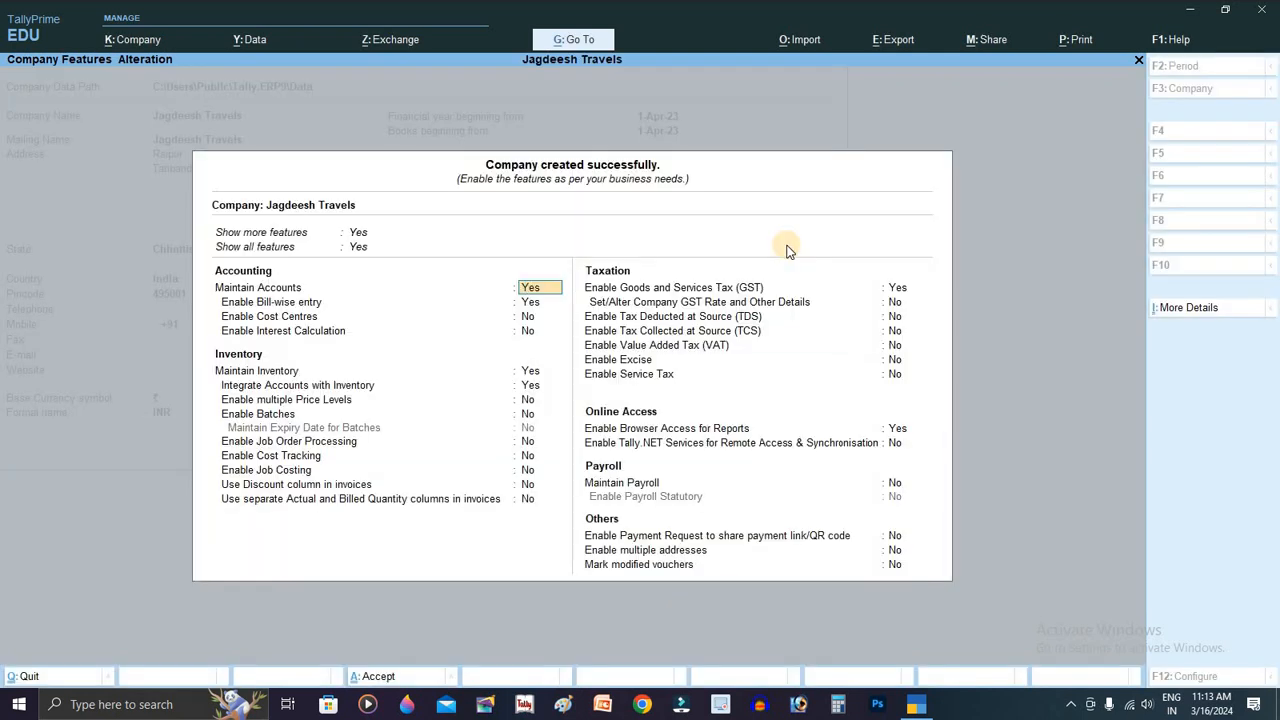
Step: Accept the default Company Features with Ctrl+A to reach the Gateway of Tally
key("ctrl")
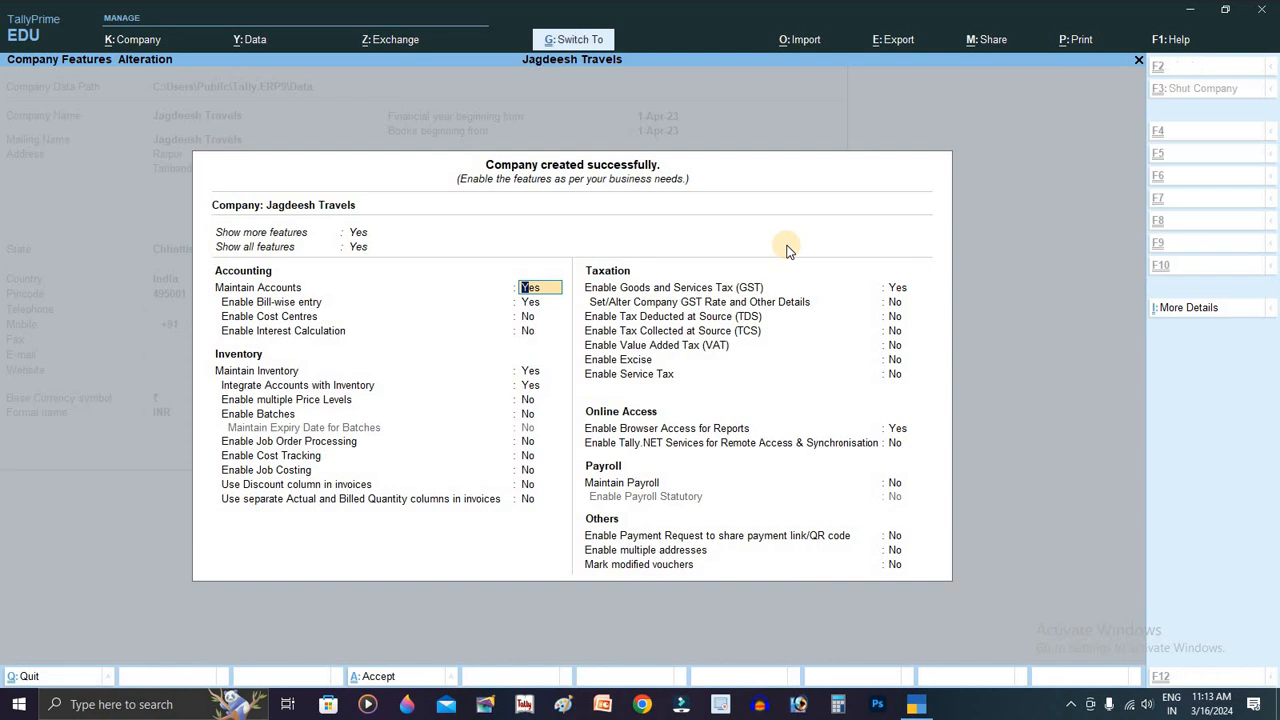
key("ctrl+a")
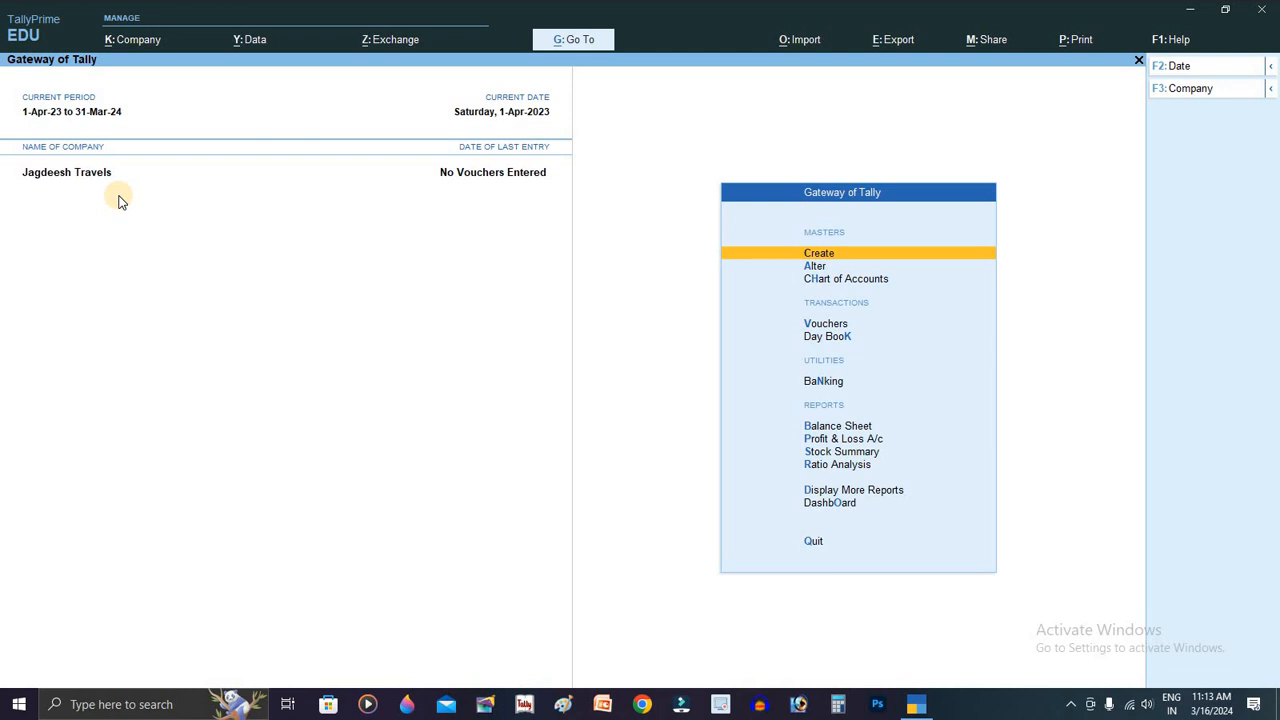
Step: Open voucher entry and switch the voucher type to F6: Receipt
key("Down")
key("Down")
key("Down")
key("Down")
key("Up")
key("Return")
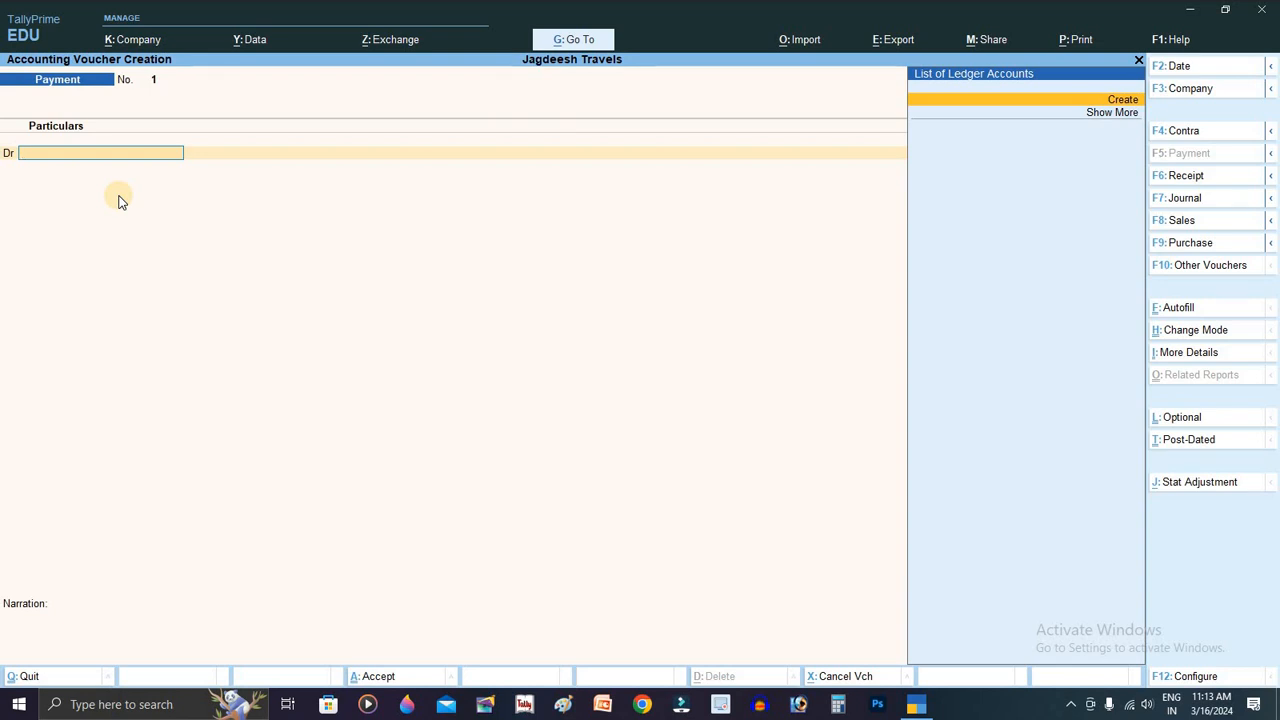
left_click(1224, 182)
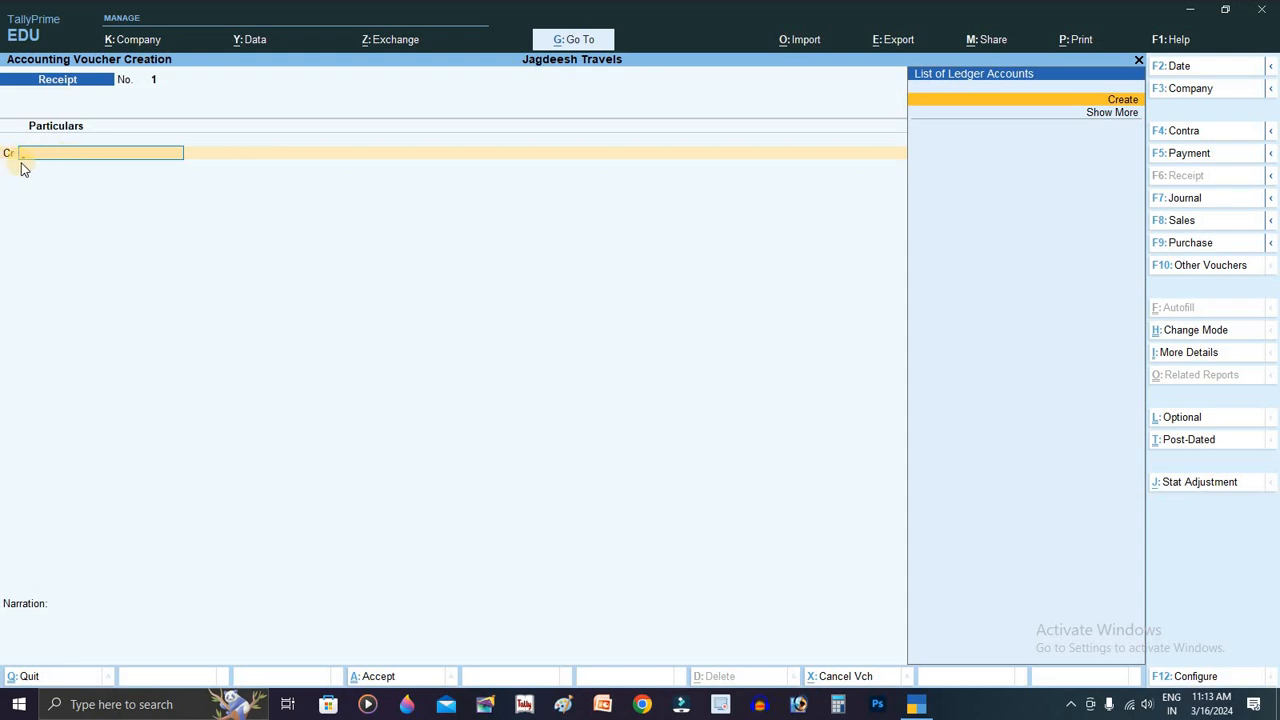
Step: Switch the receipt to Single Entry mode with Cash as the account
key("ctrl+h")
key("Down")
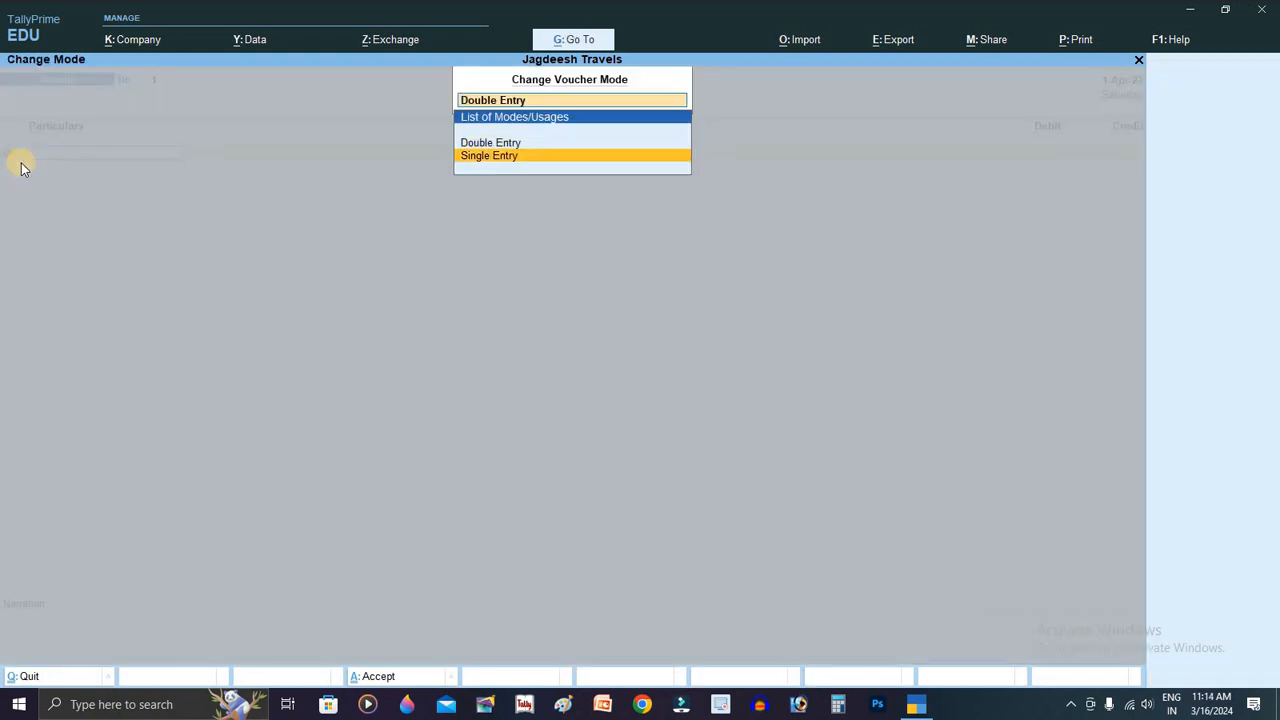
key("Return")
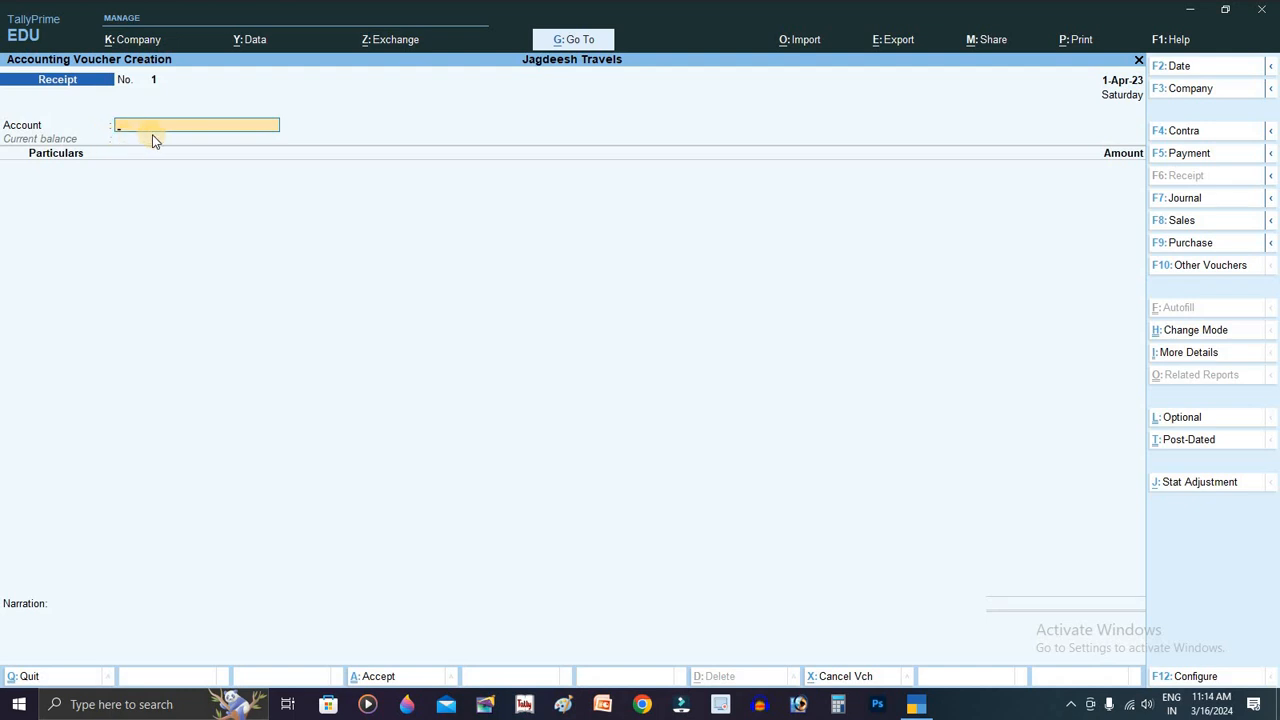
key("space")
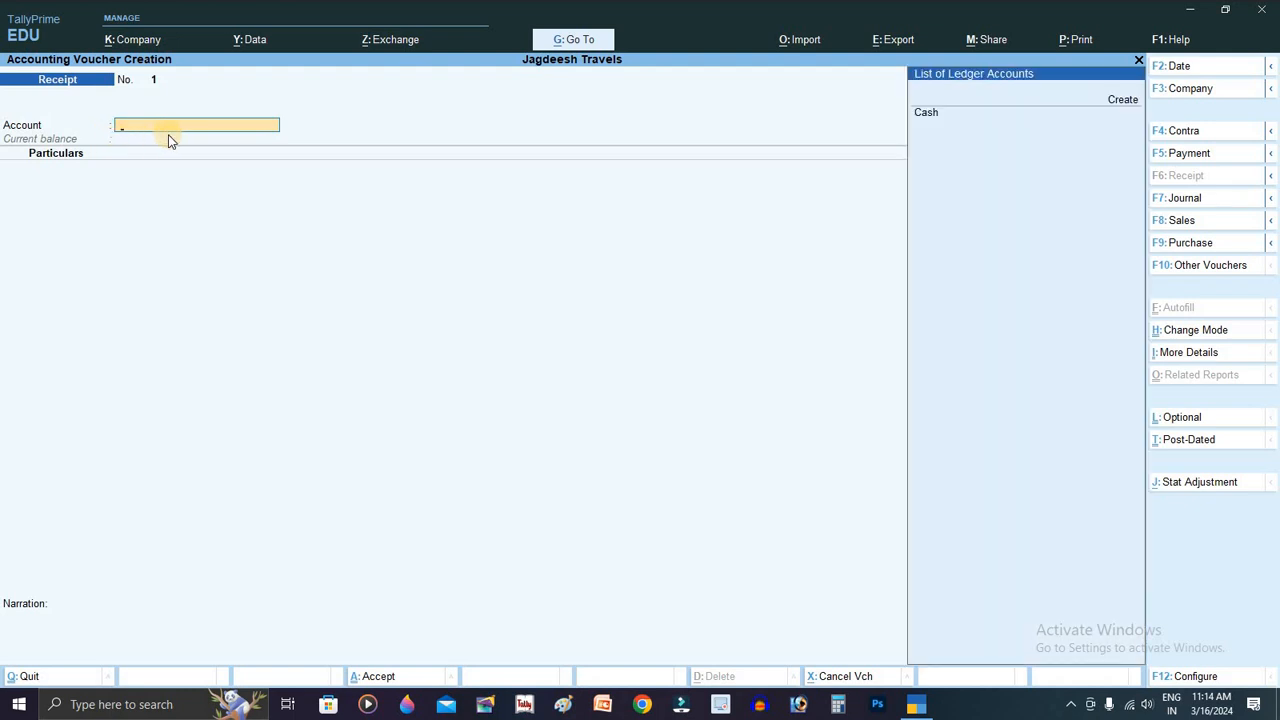
key("Down")
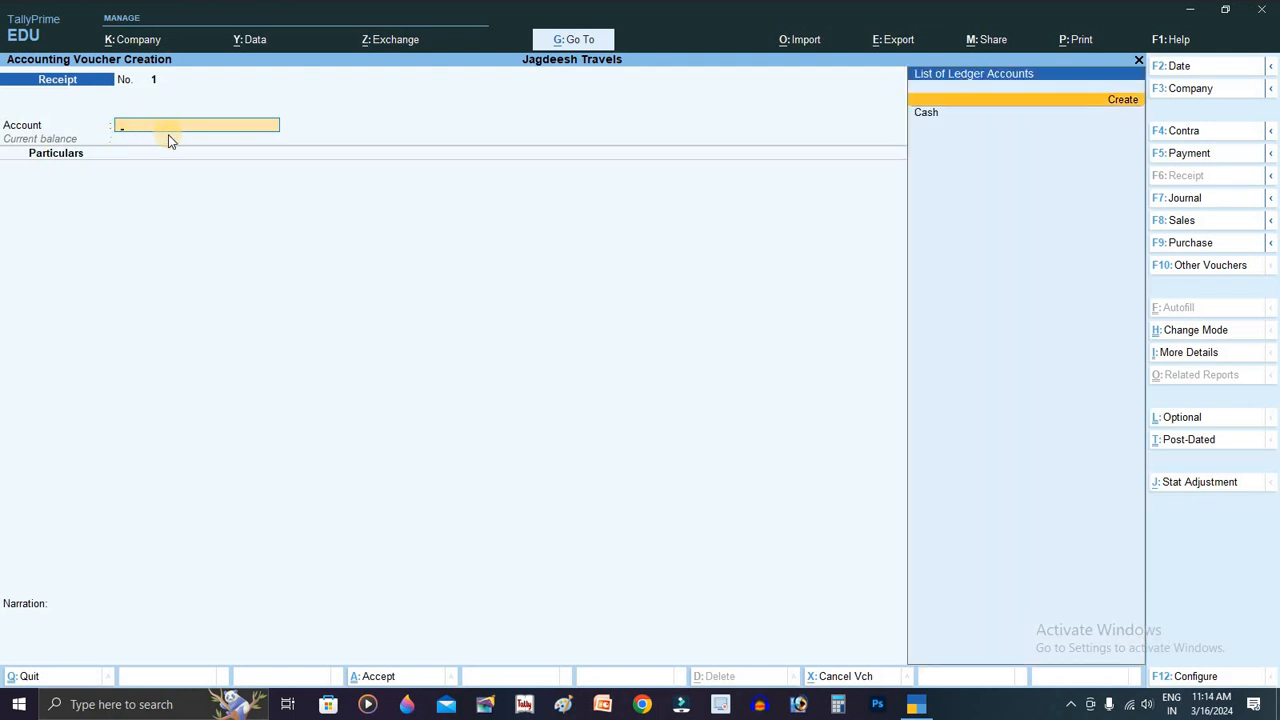
key("Down")
key("Return")
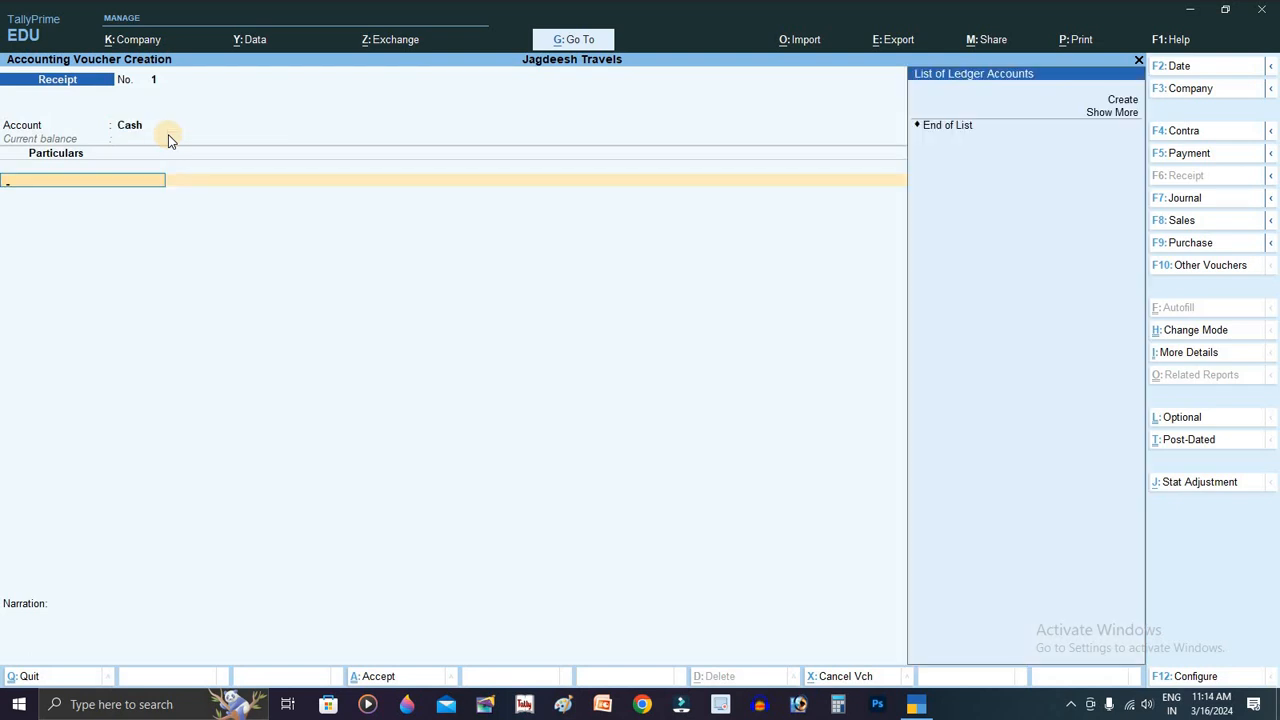
Step: Create a 'Capital a/c' ledger under Capital Account and enter amount 500000
key("Up")
key("Up")
key("Return")
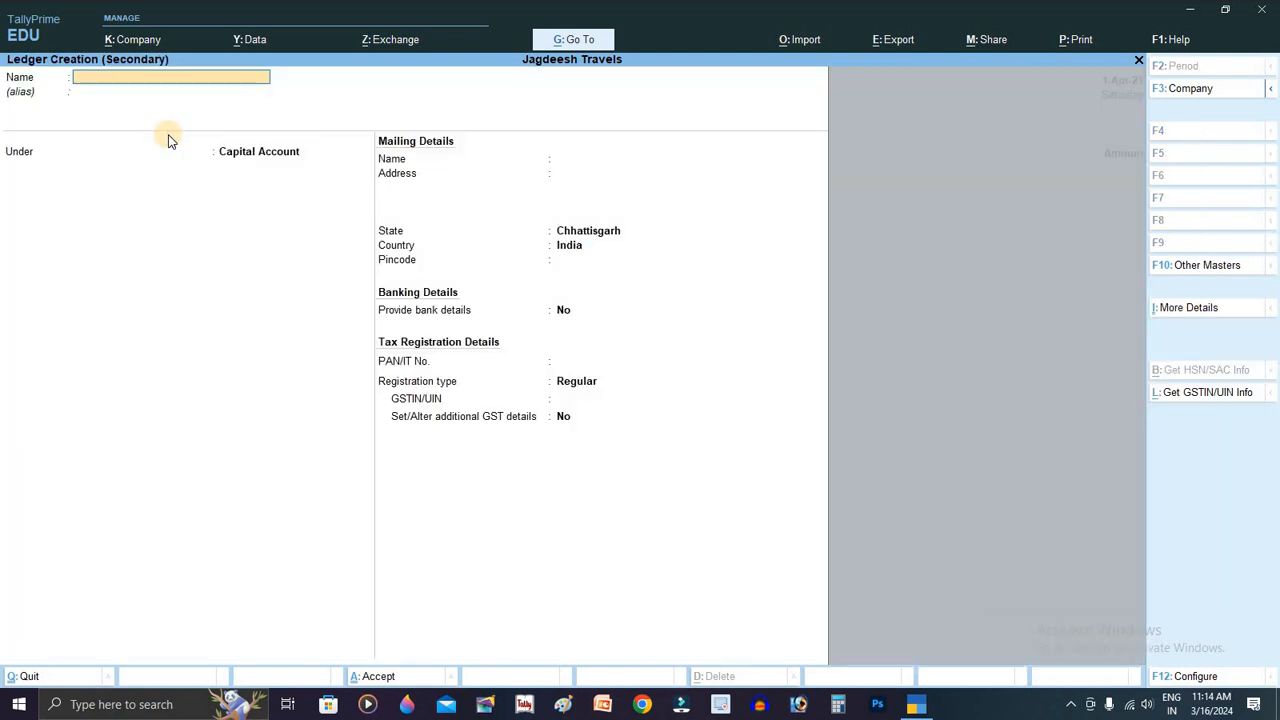
type("Capital a/c")
key("Return")
key("Return")
key("Return")
key("Return")
key("Return")
key("Return")
key("Return")
key("Return")
key("Return")
key("Return")
key("Return")
key("Return")
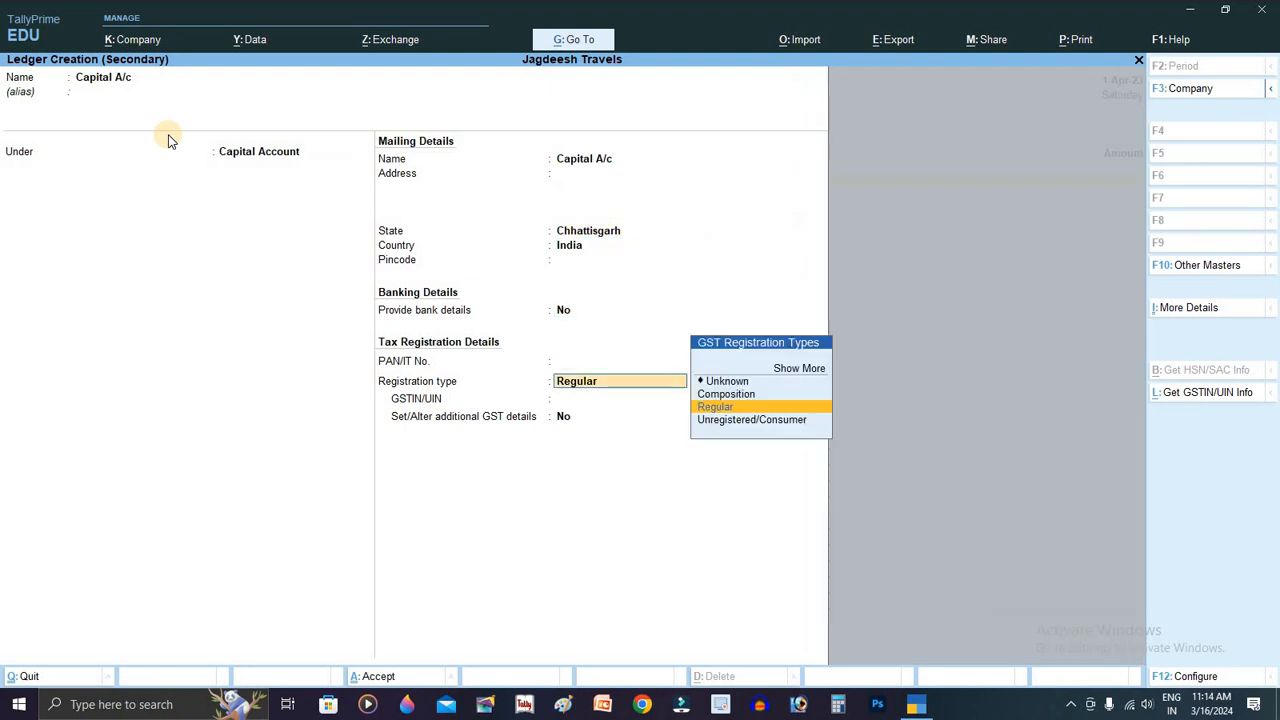
key("Return")
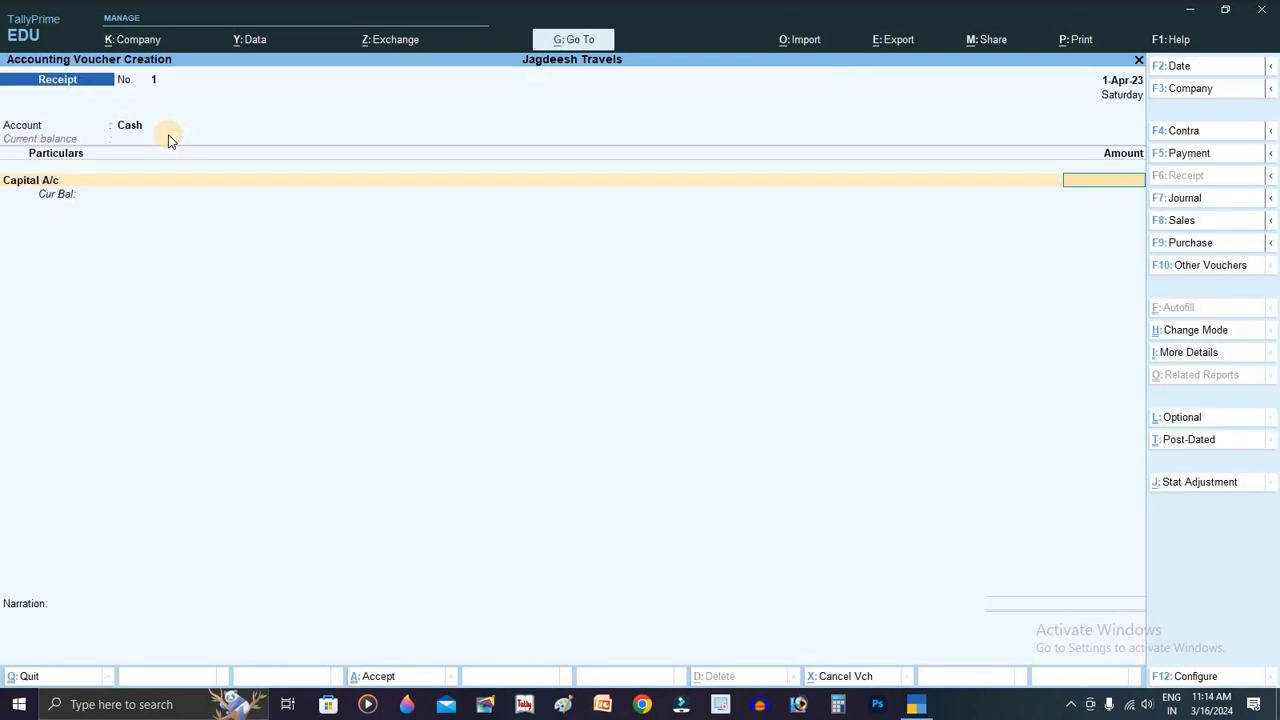
type("500000")
Step: Return to Double Entry: Capital A/c credited and Cash debited 5,00,000
left_click(1196, 335)
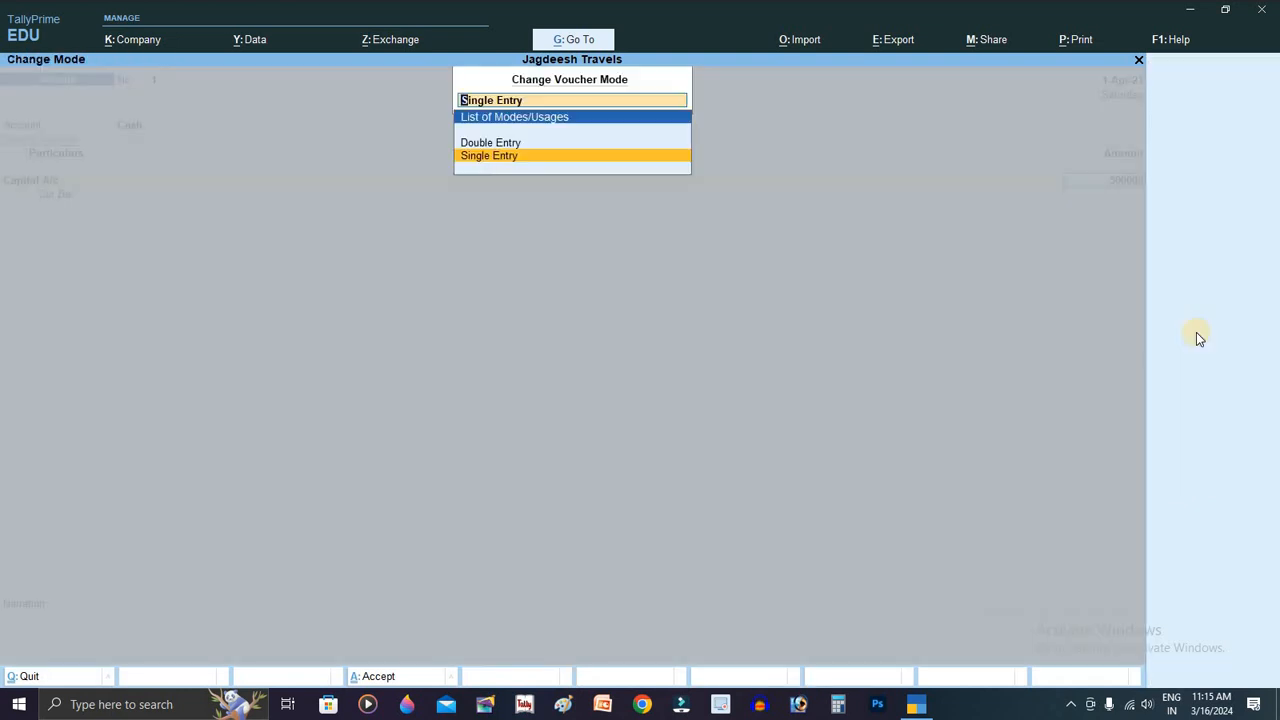
key("Up")
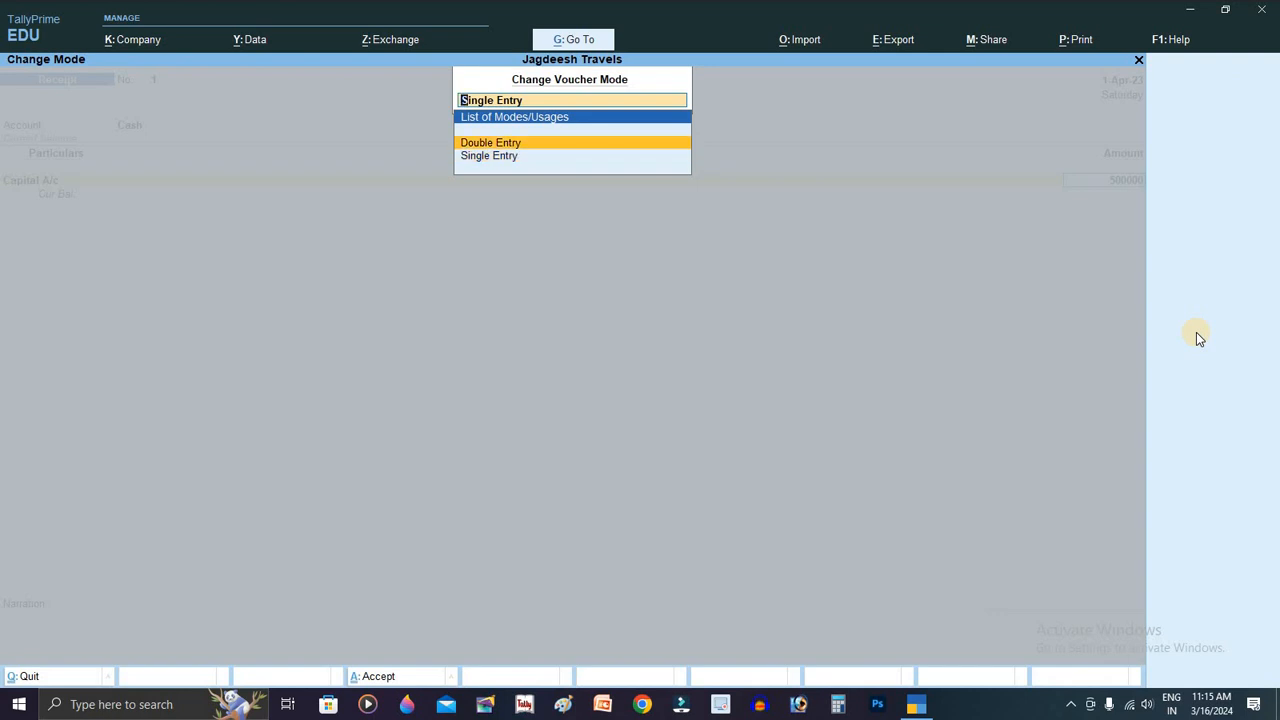
key("Return")
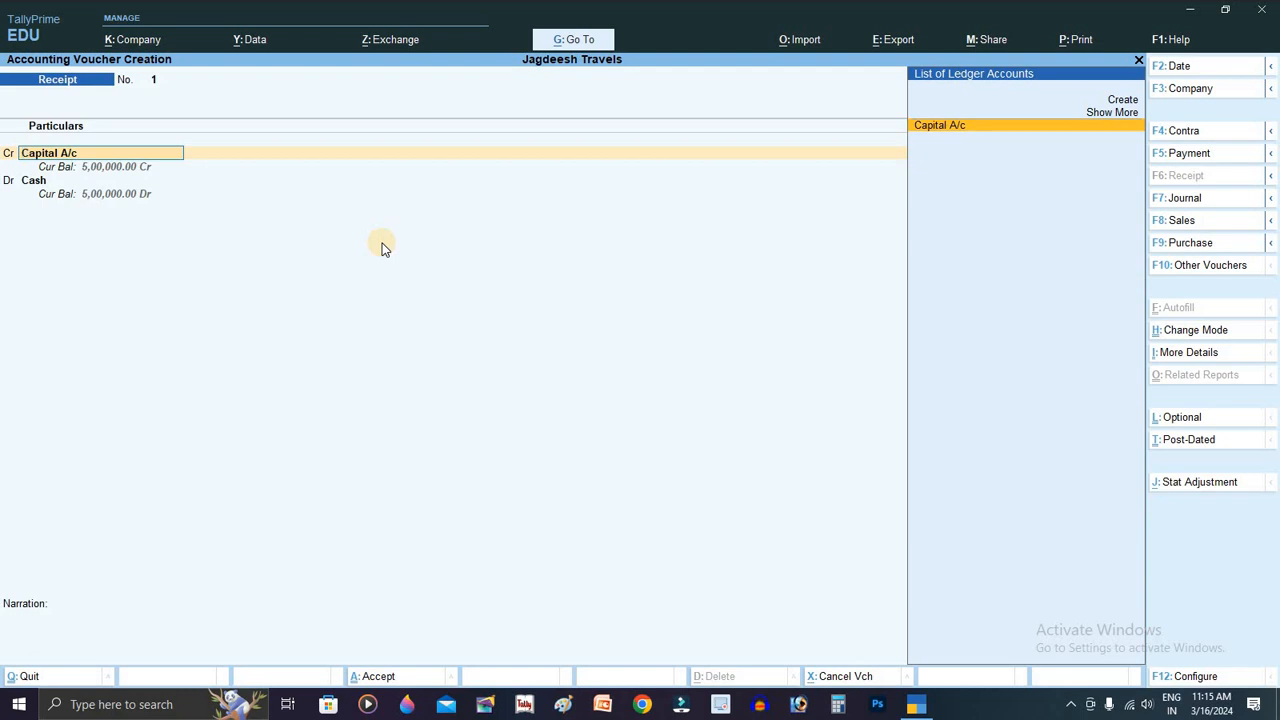
key("Return")
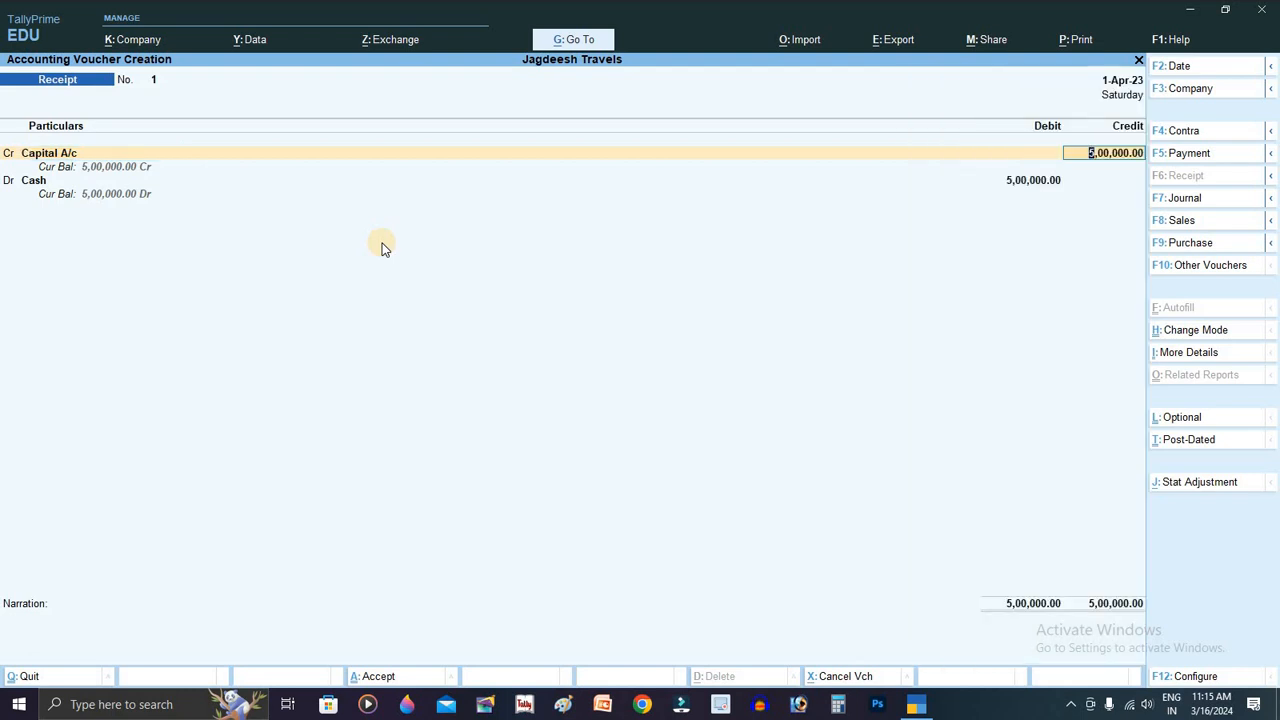
key("Return")
key("Return")
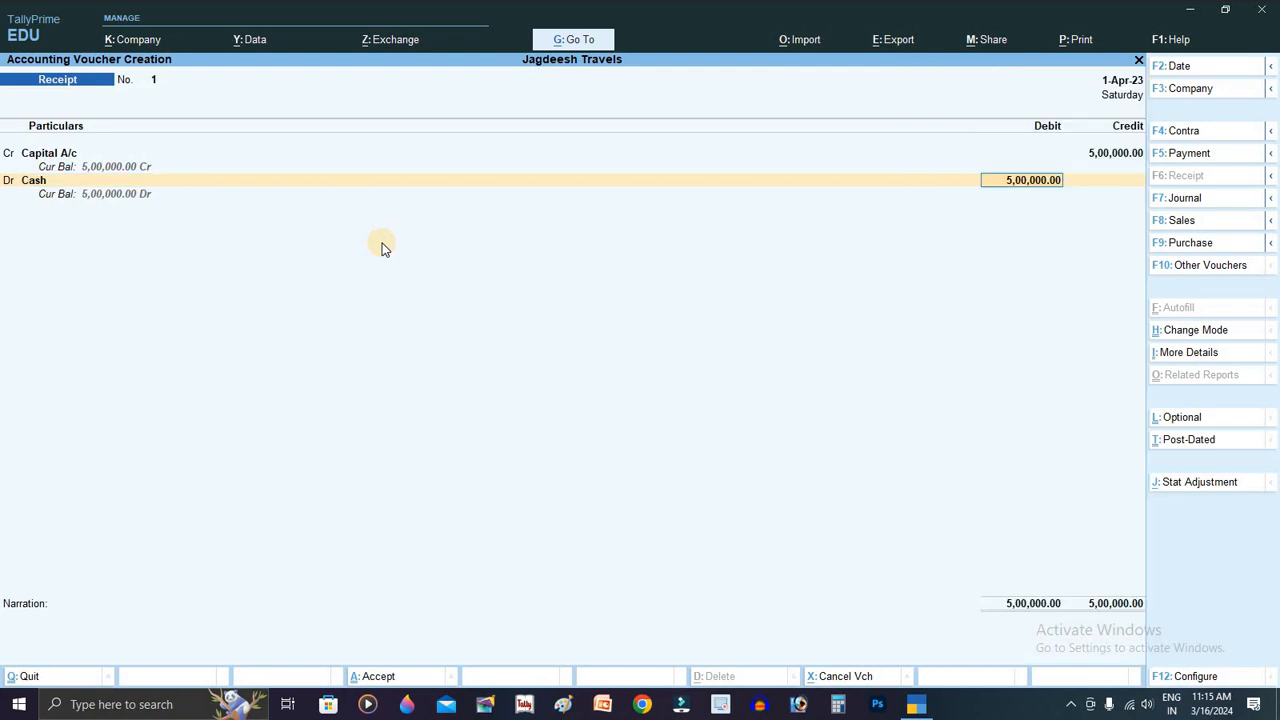
key("Return")
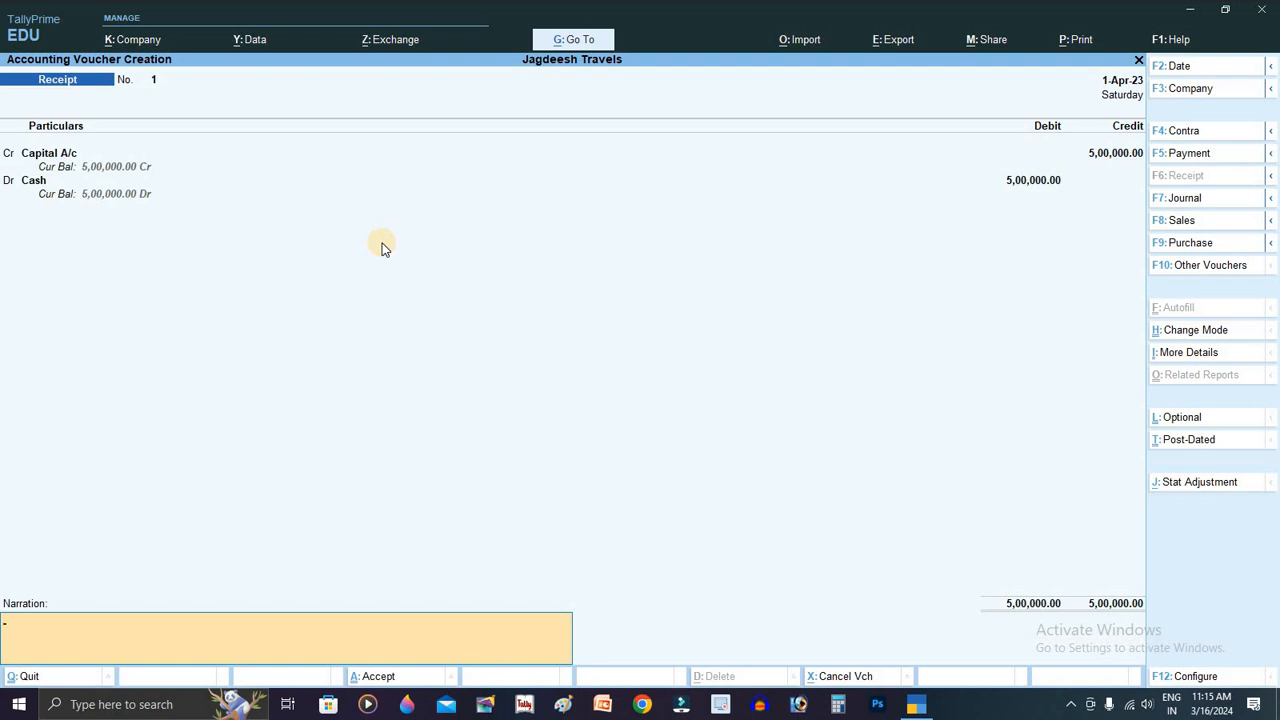
Step: Add the narration 'Being Business statred' and save Receipt voucher 1
type("Business sta")
key("BackSpace")
type("red")
type("Being")
key("Return")
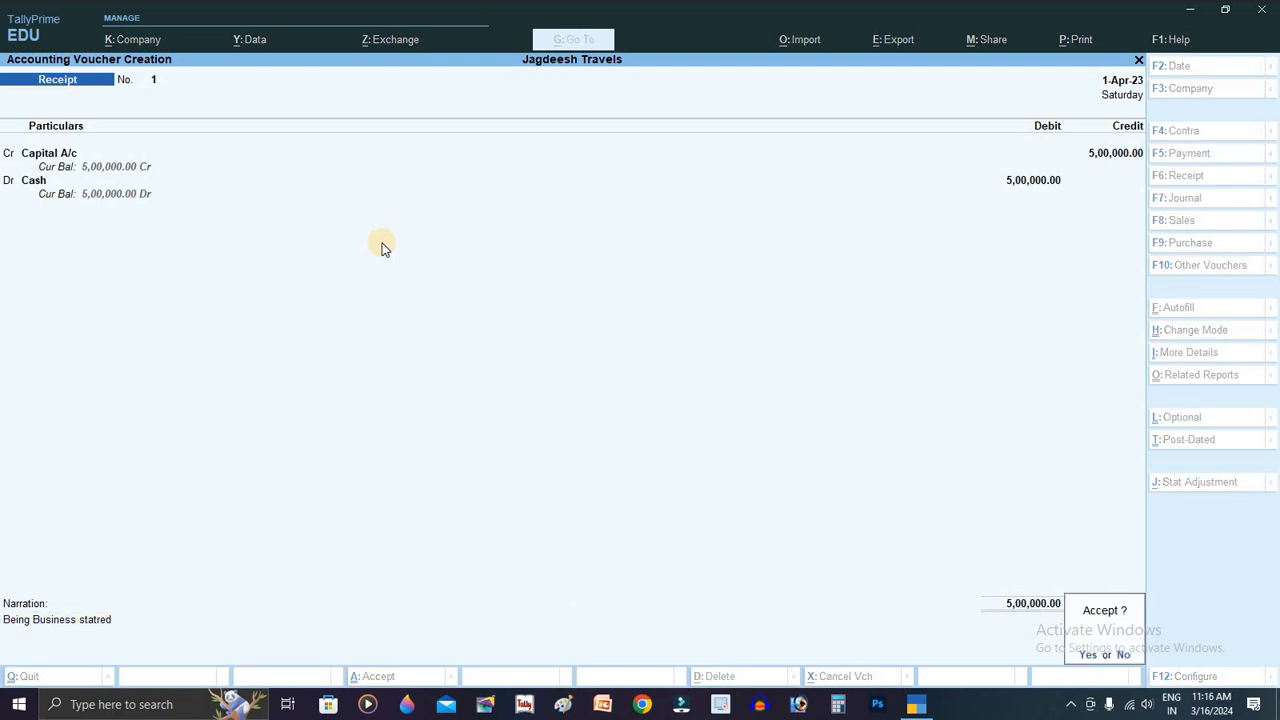
key("y")
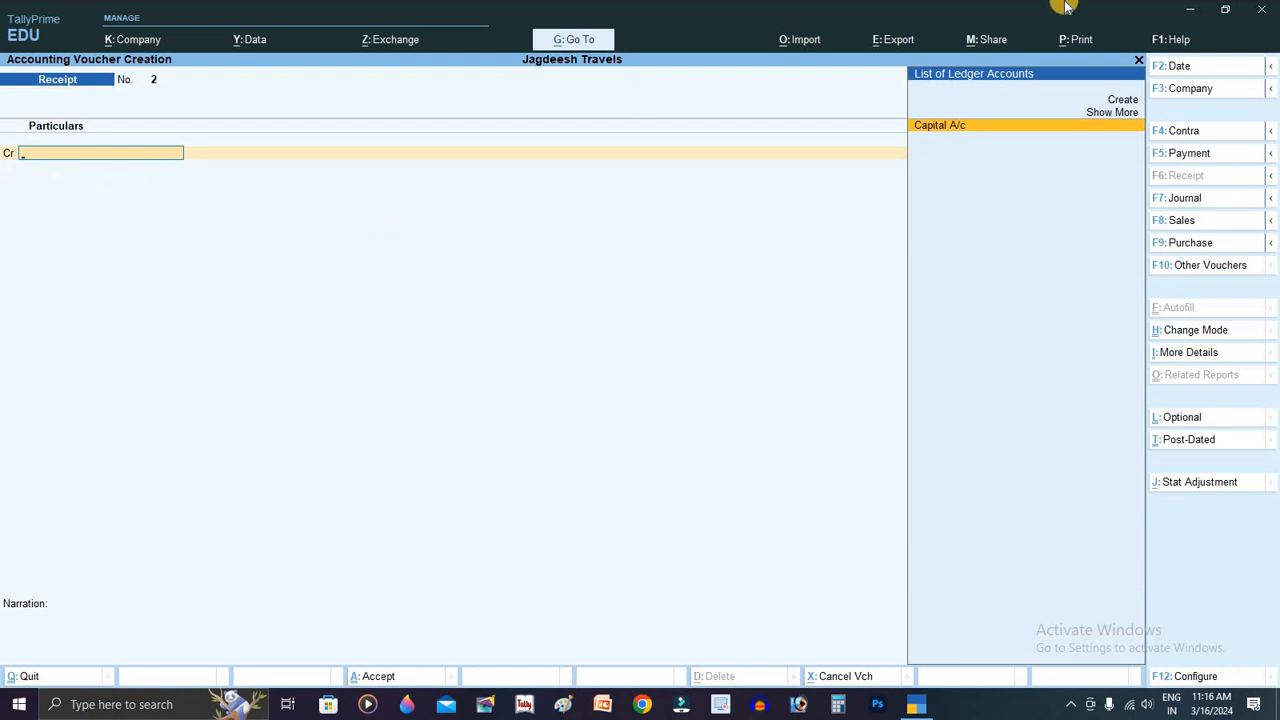
Step: Date the next voucher 2-4-2023 and switch from Receipt to a Purchase voucher
left_click(1220, 66)
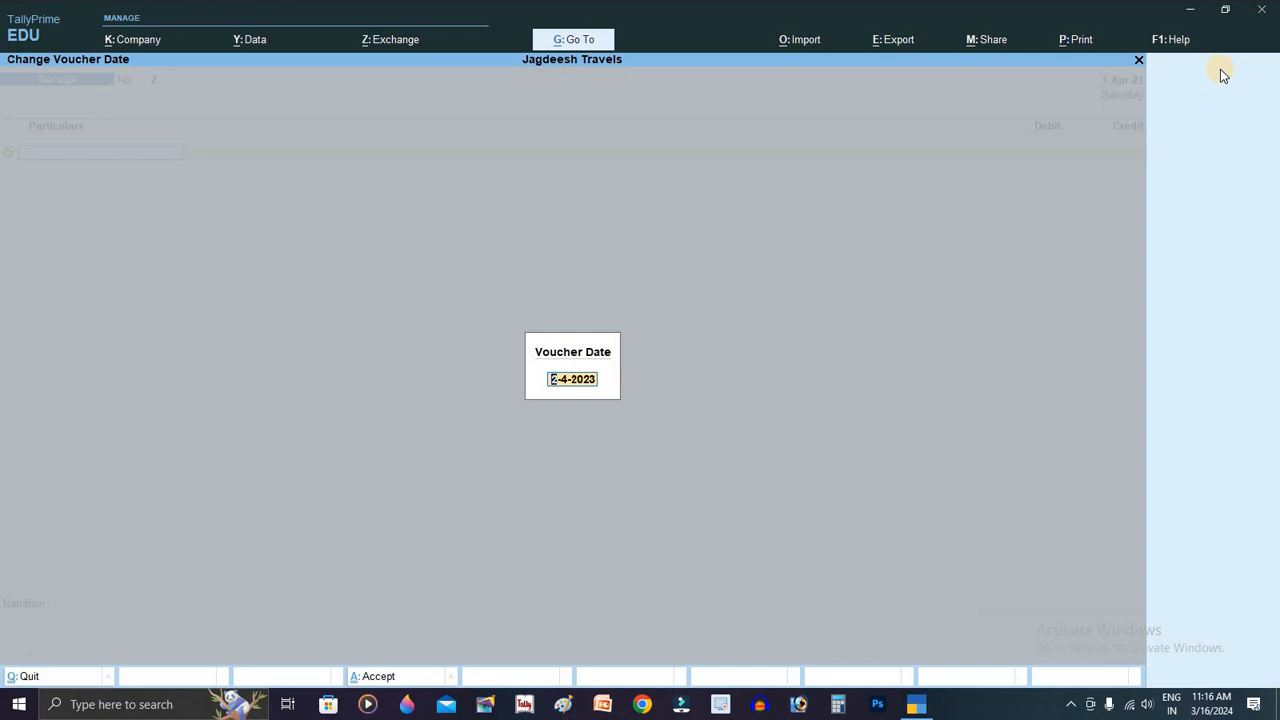
key("Return")
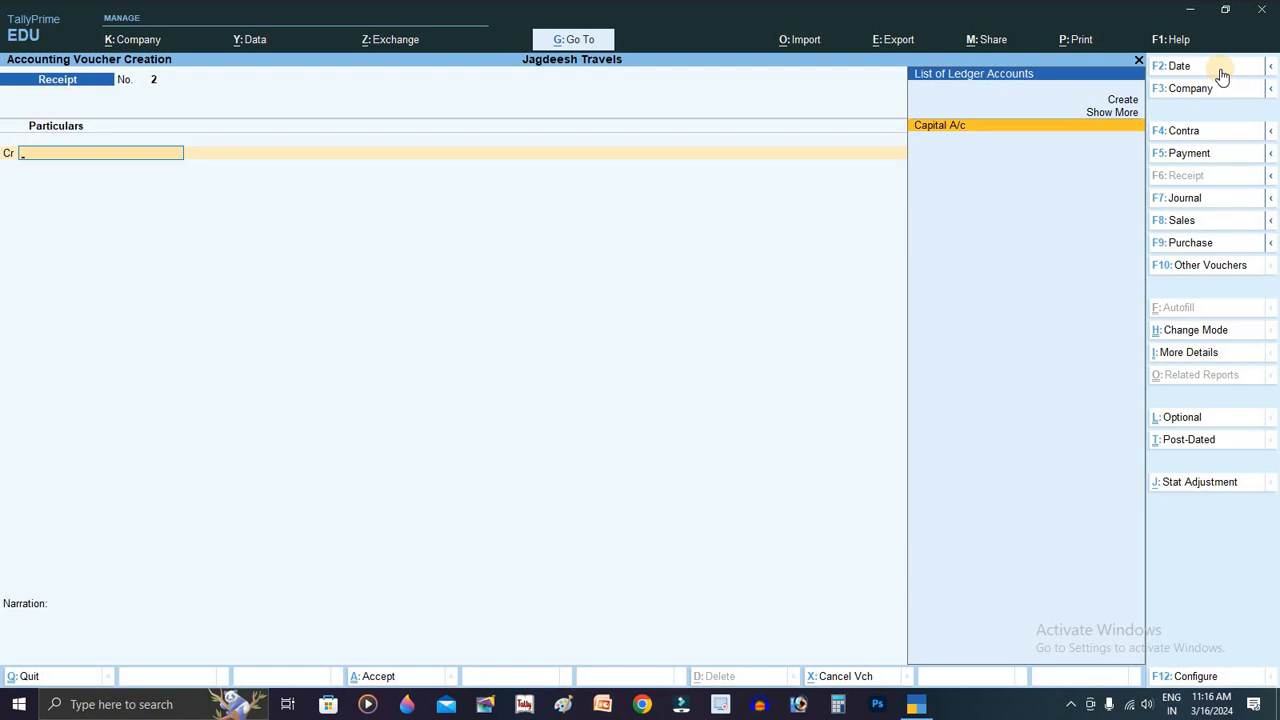
left_click(1210, 245)
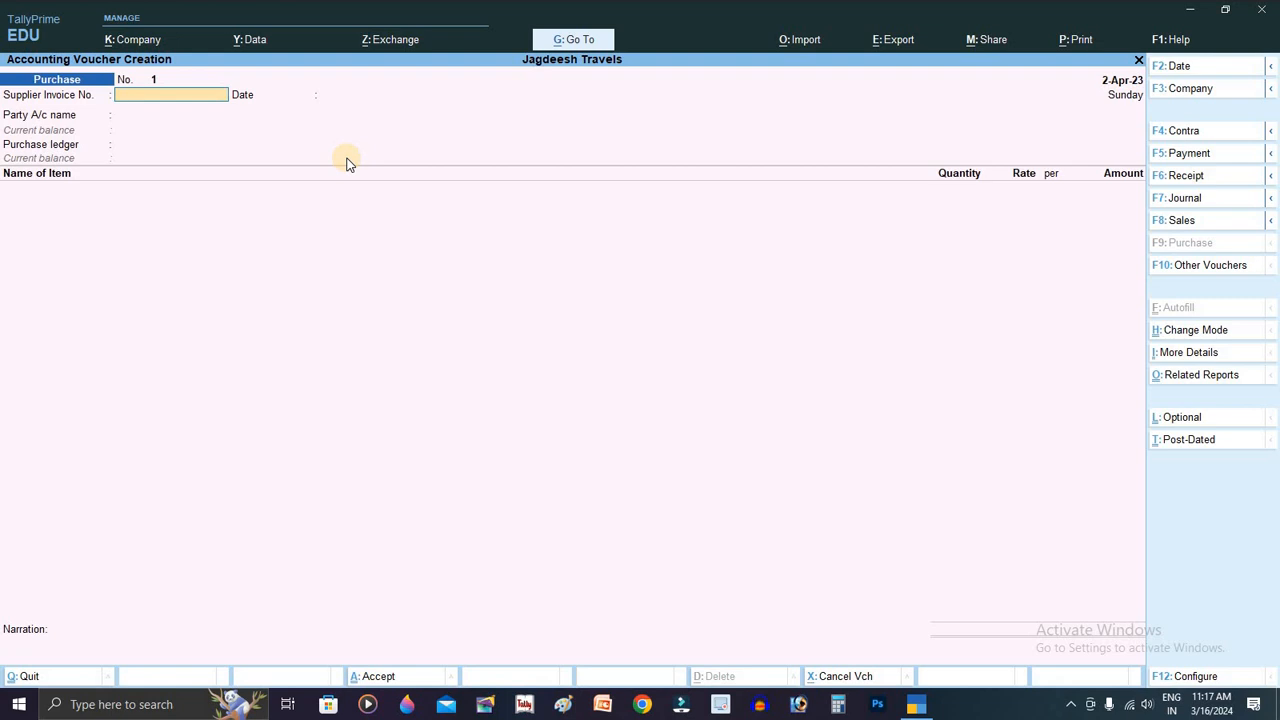
Step: Put the purchase in As Voucher mode with supplier invoice 1485 dated 2-Apr-23
key("ctrl+h")
key("Down")
key("Down")
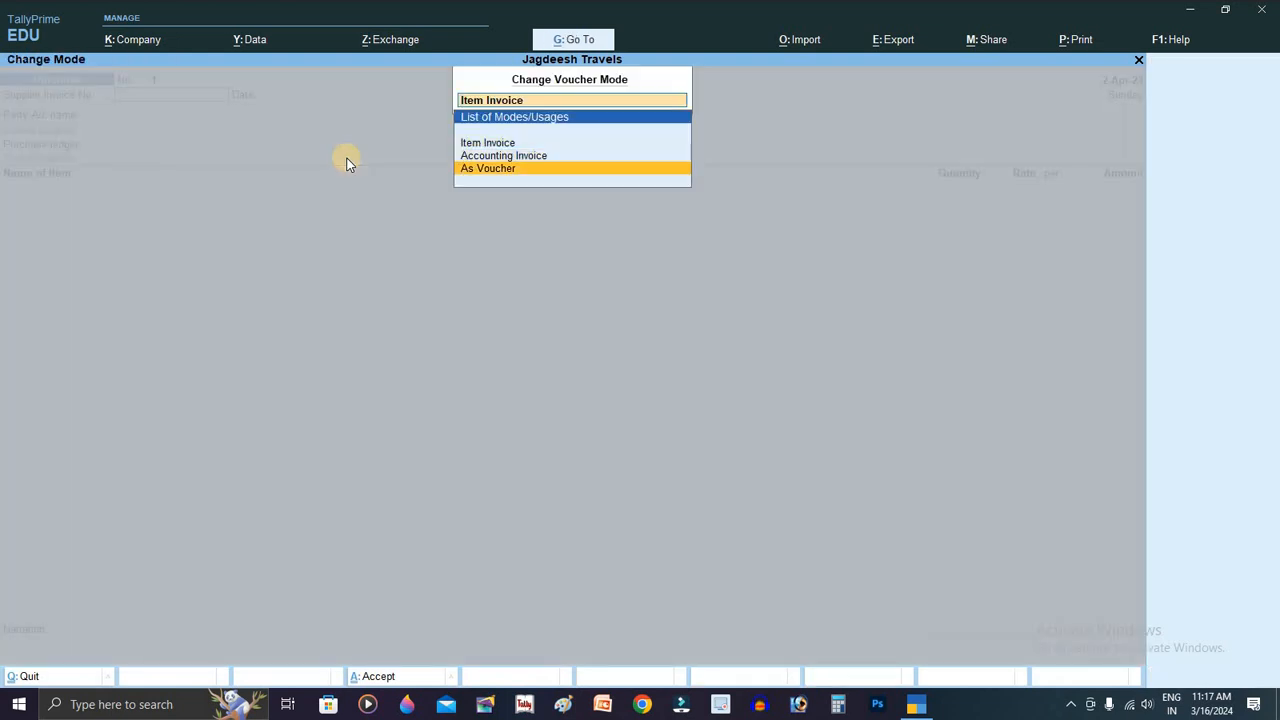
key("Return")
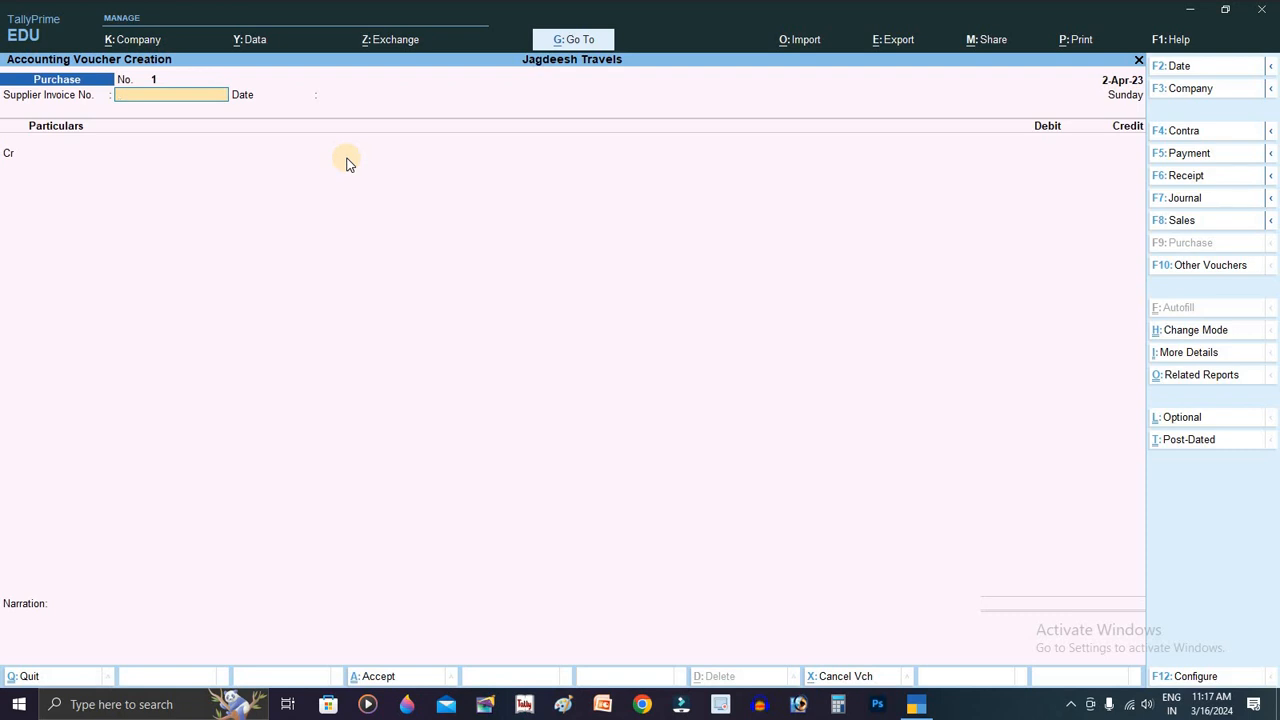
type("1485")
key("Return")
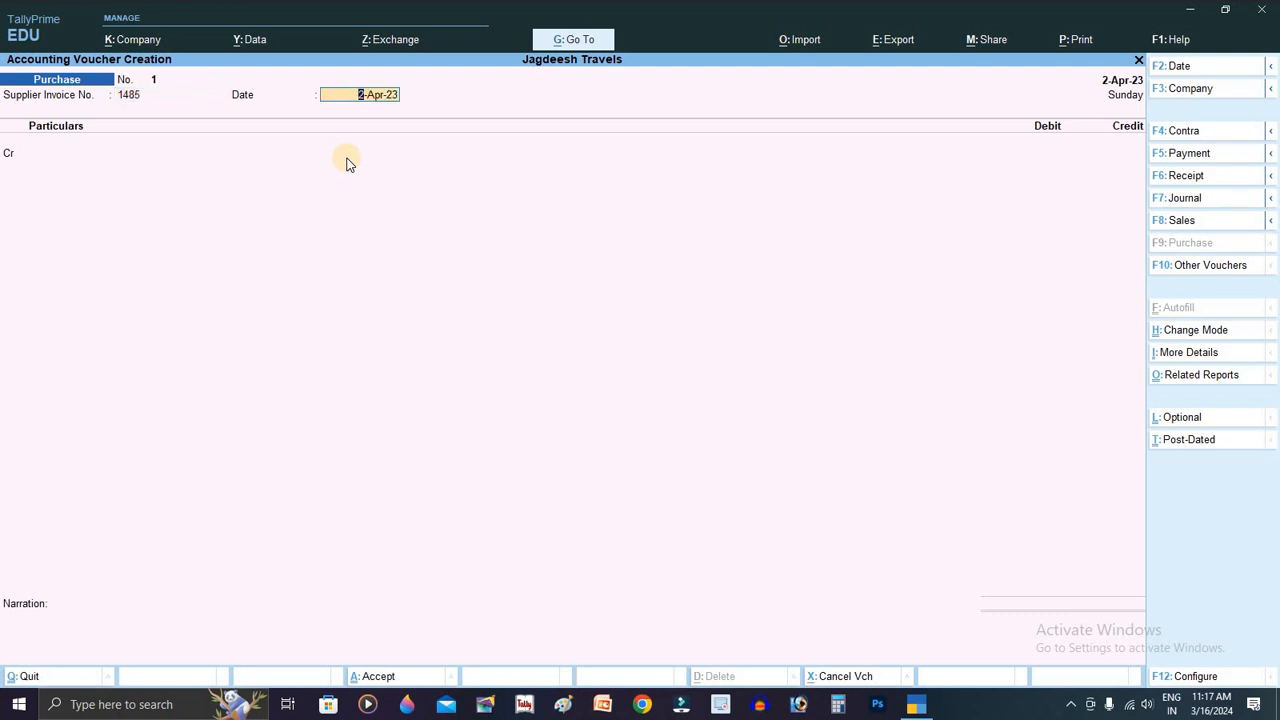
key("Return")
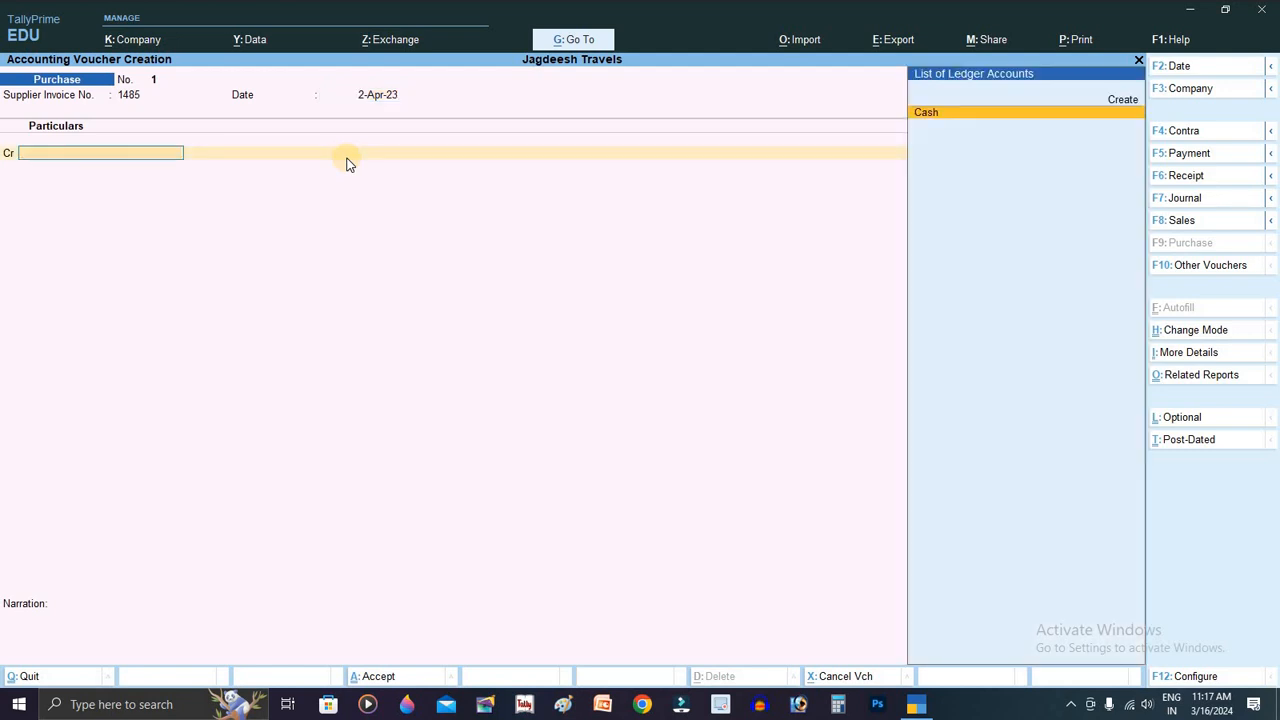
Step: Credit Cash with 10000 on the purchase, leaving the party details blank
key("Return")
key("Return")
key("Return")
key("Return")
key("Return")
key("Return")
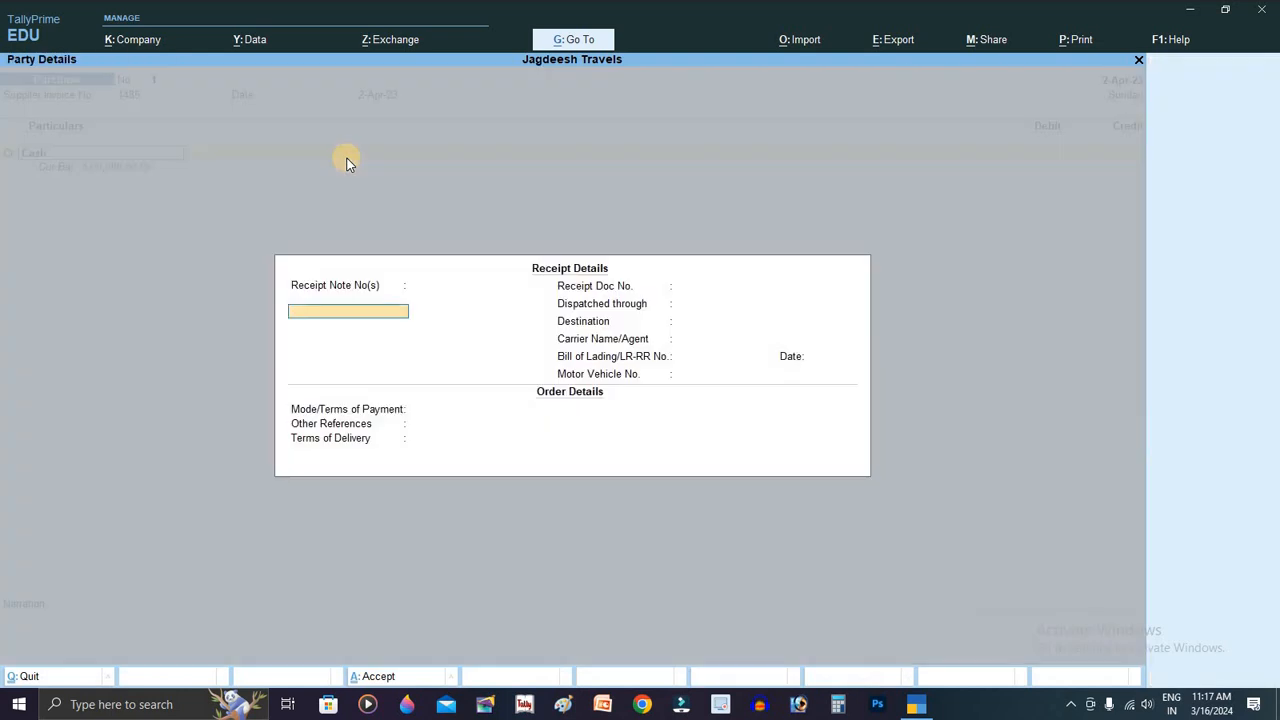
key("Return")
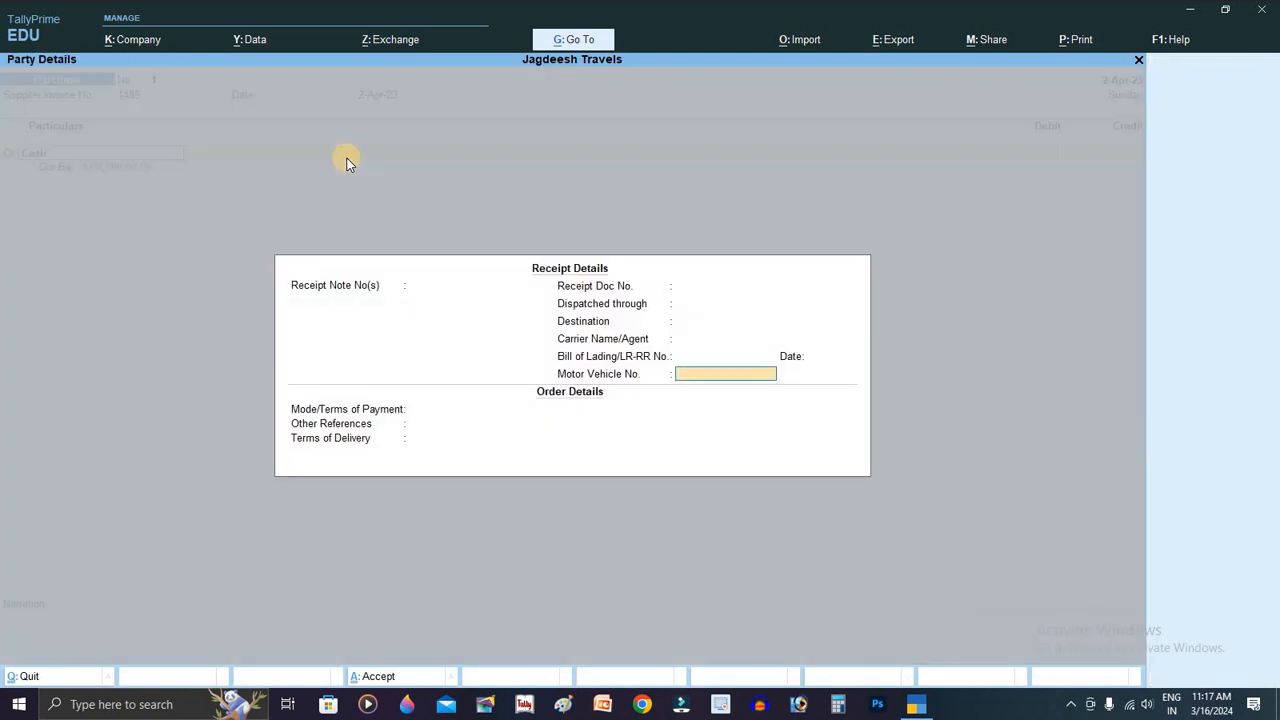
key("Return")
key("Return")
key("Return")
key("Return")
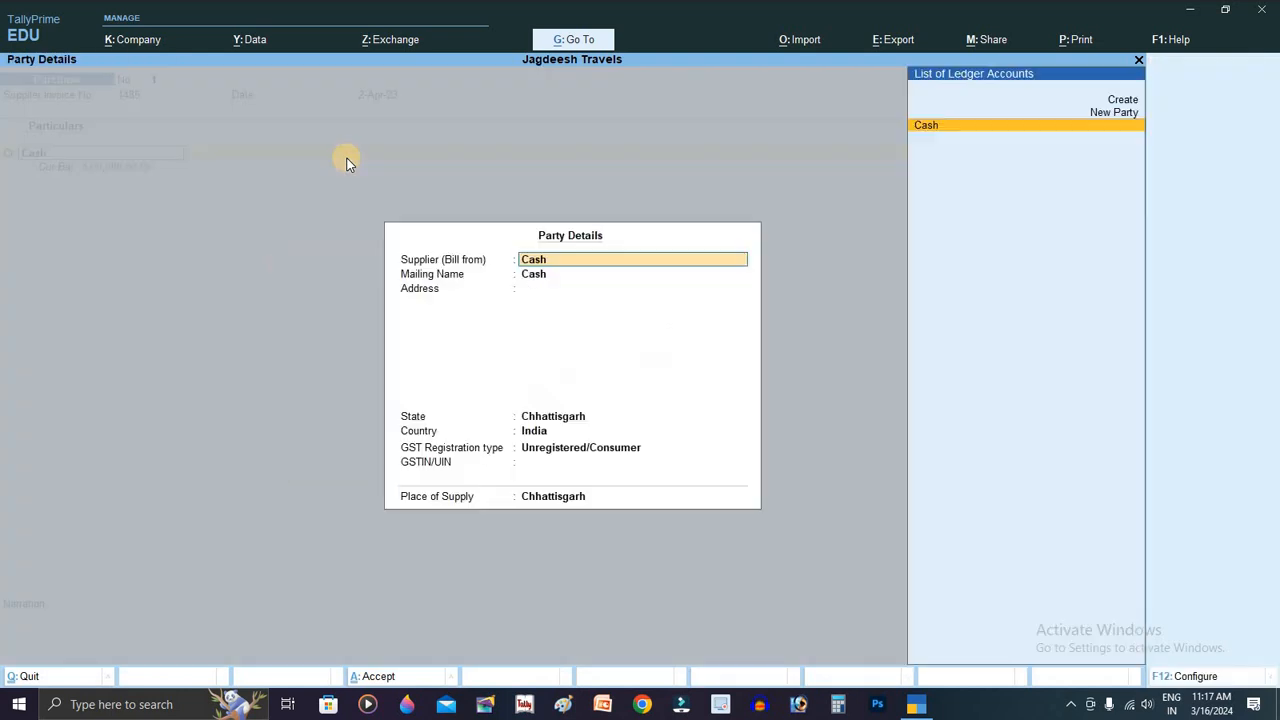
key("Return")
key("Return")
key("Return")
key("Return")
key("Return")
key("Return")
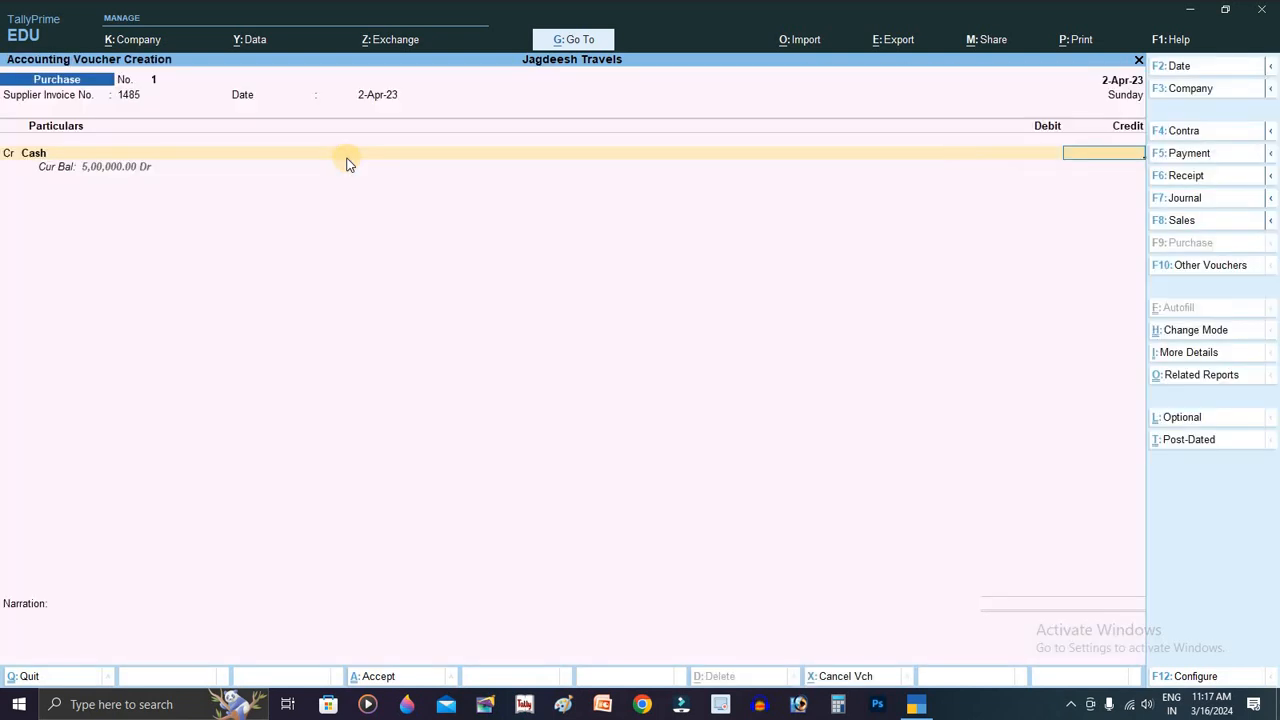
type("100000")
key("Return")
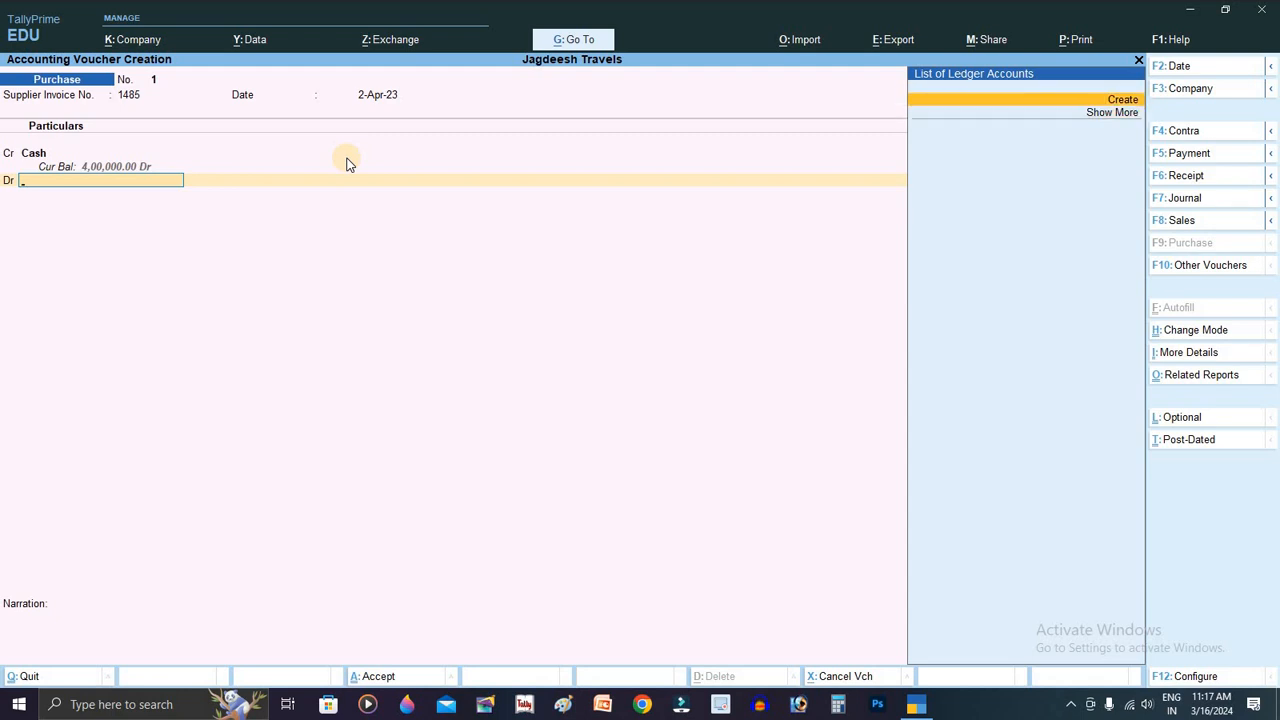
Step: Create a Purchase A/c ledger under Purchase Accounts for the debit line
key("alt+c")
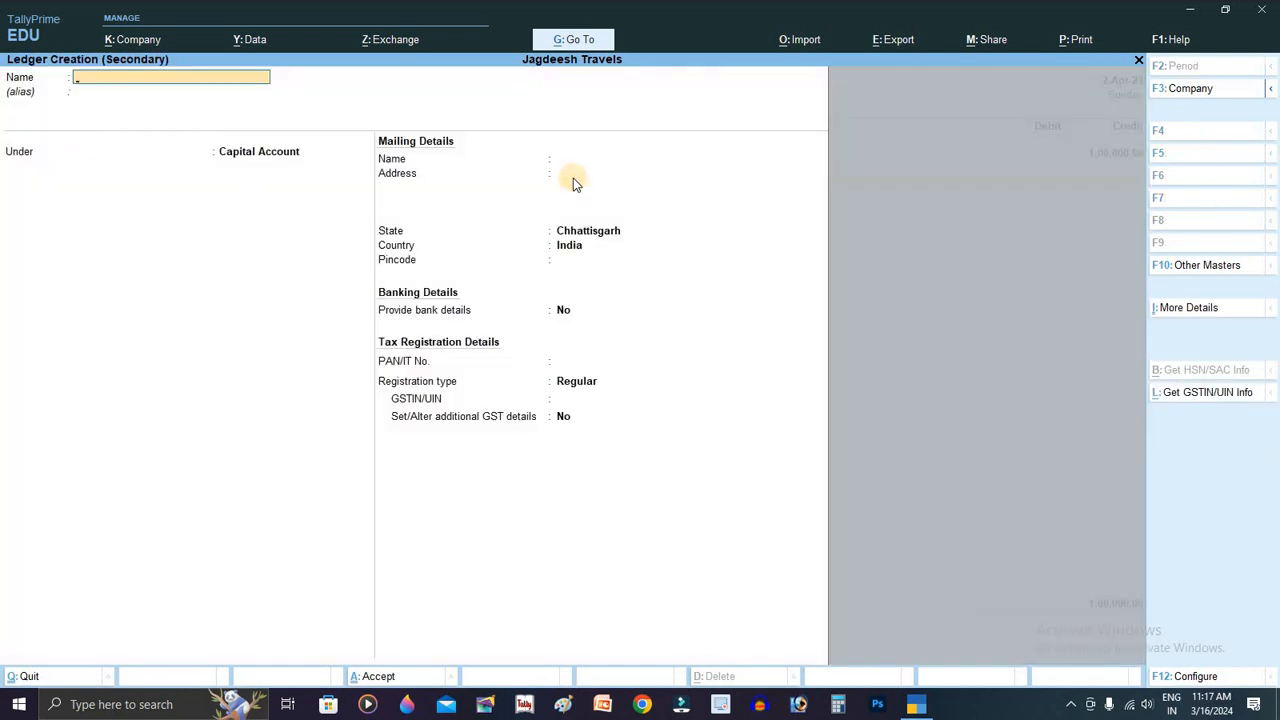
type("Purchase a/c")
key("Return")
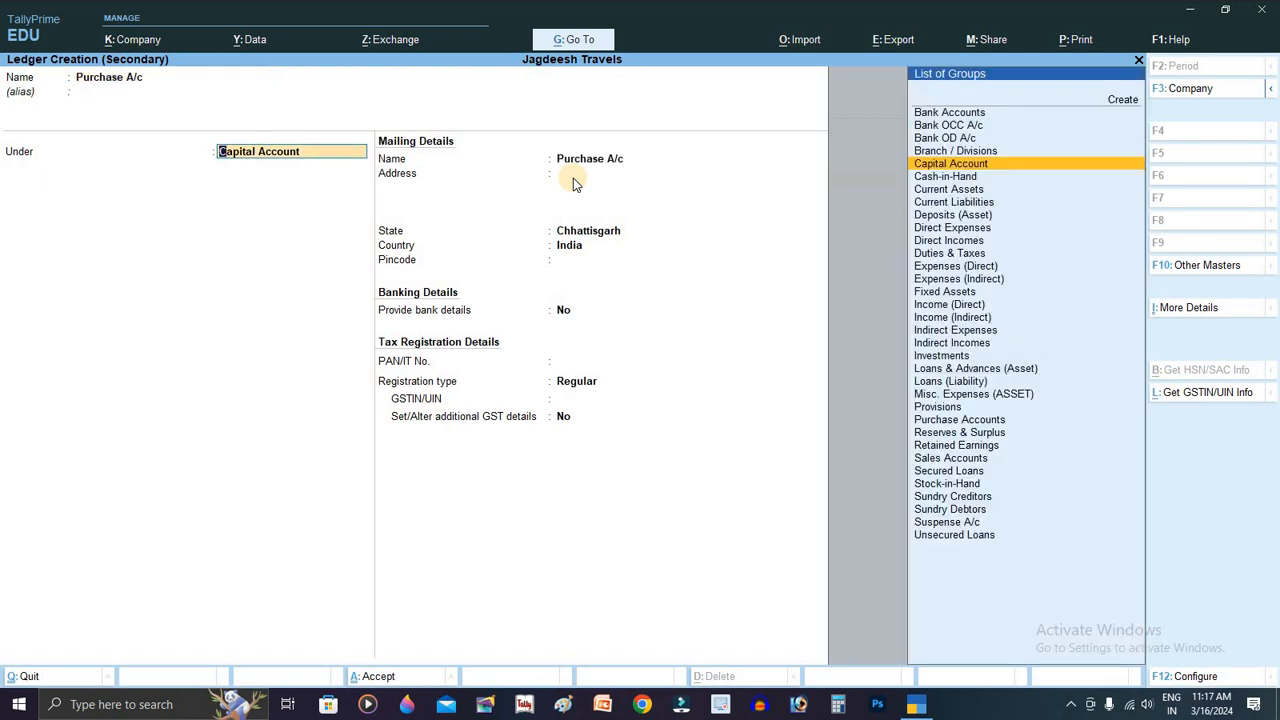
type("Pur")
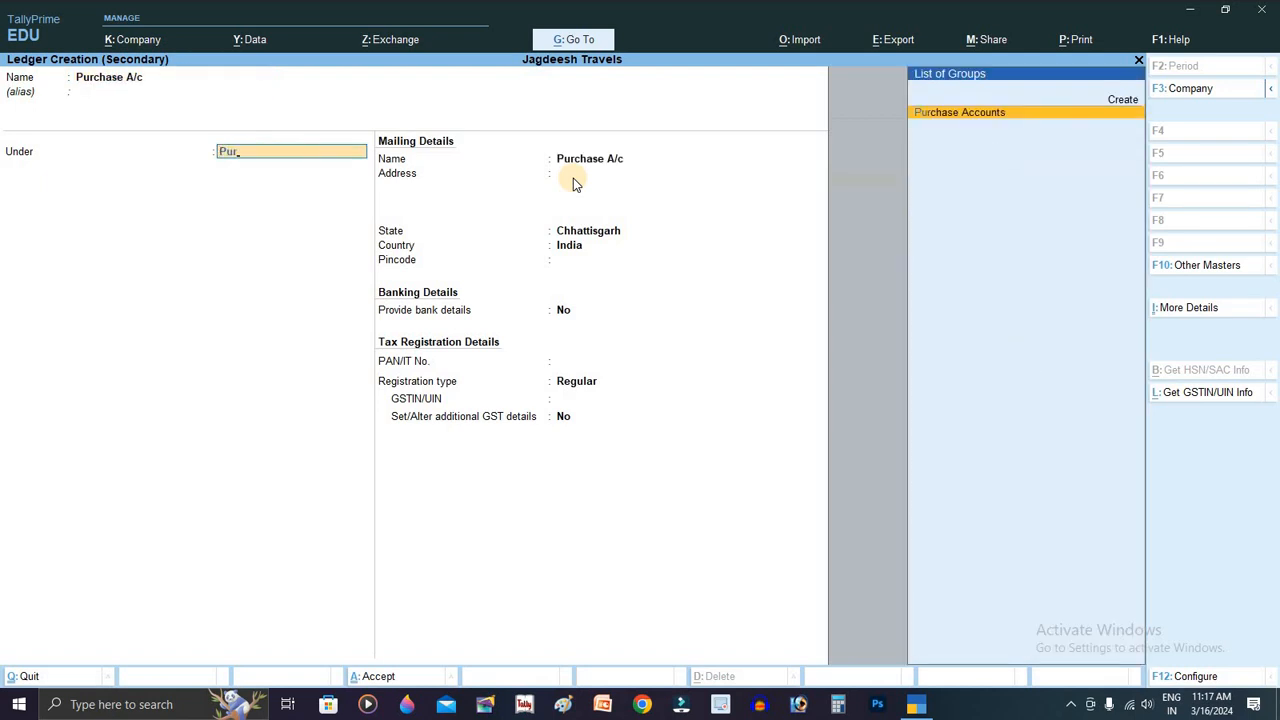
key("Return")
key("Return")
key("Return")
key("Return")
key("Return")
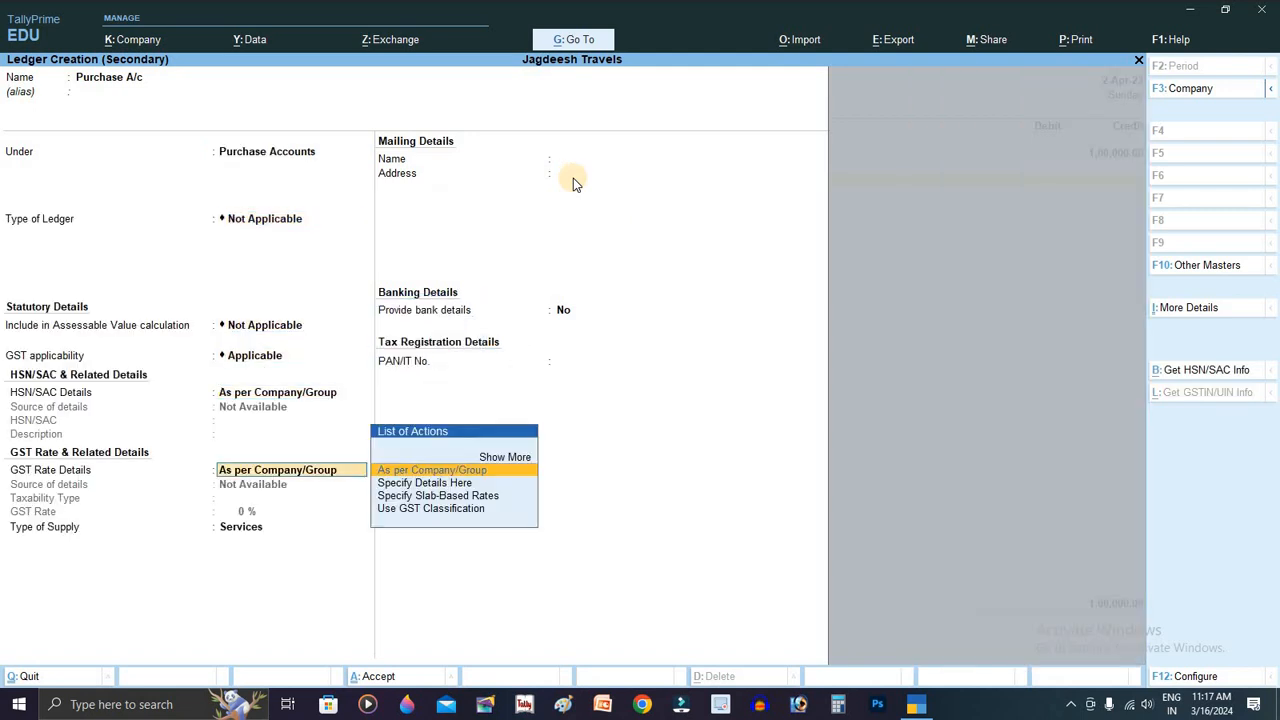
key("Return")
key("Return")
key("Return")
key("Return")
key("Return")
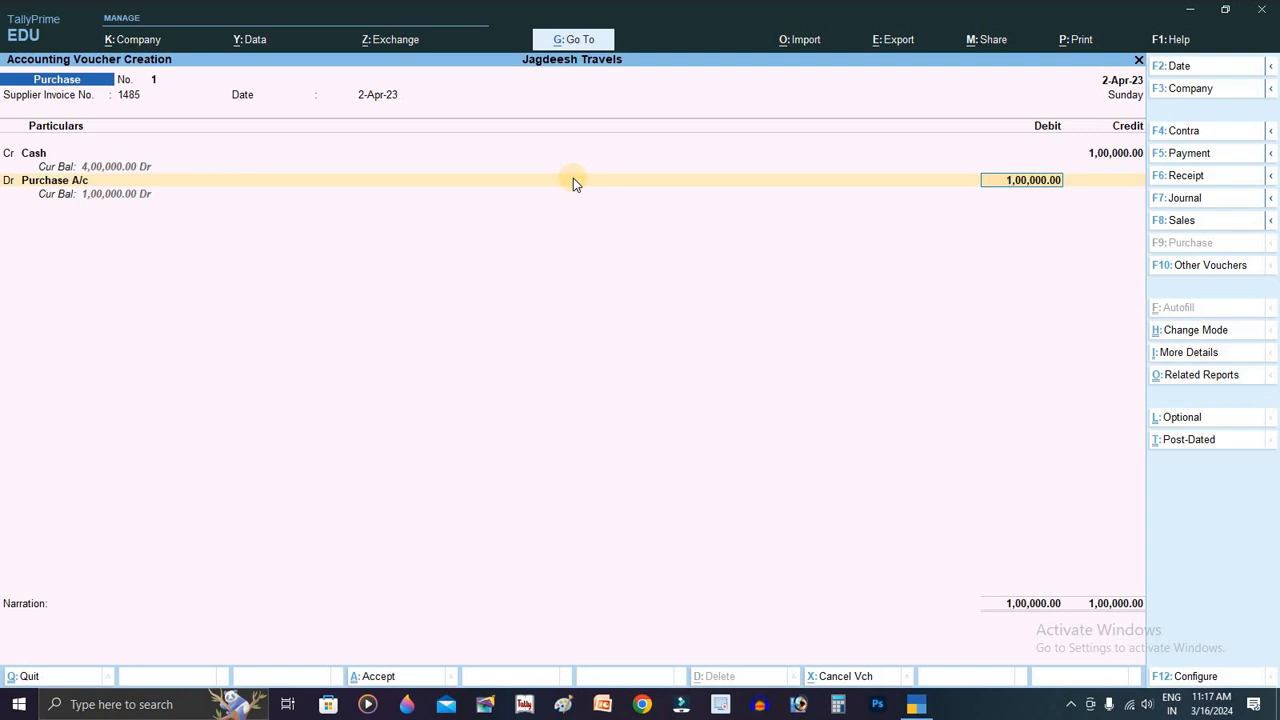
Step: Debit Purchase A/c 1,00,000 and save purchase voucher No. 1
key("Return")
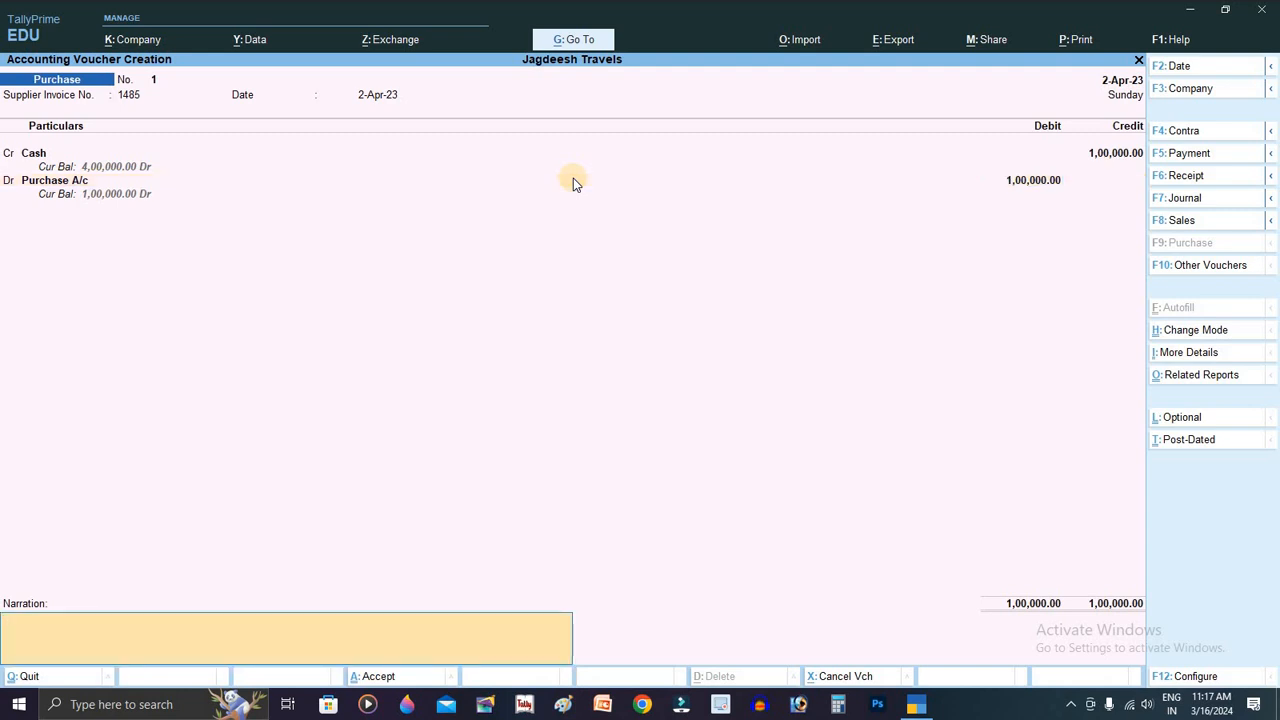
key("Return")
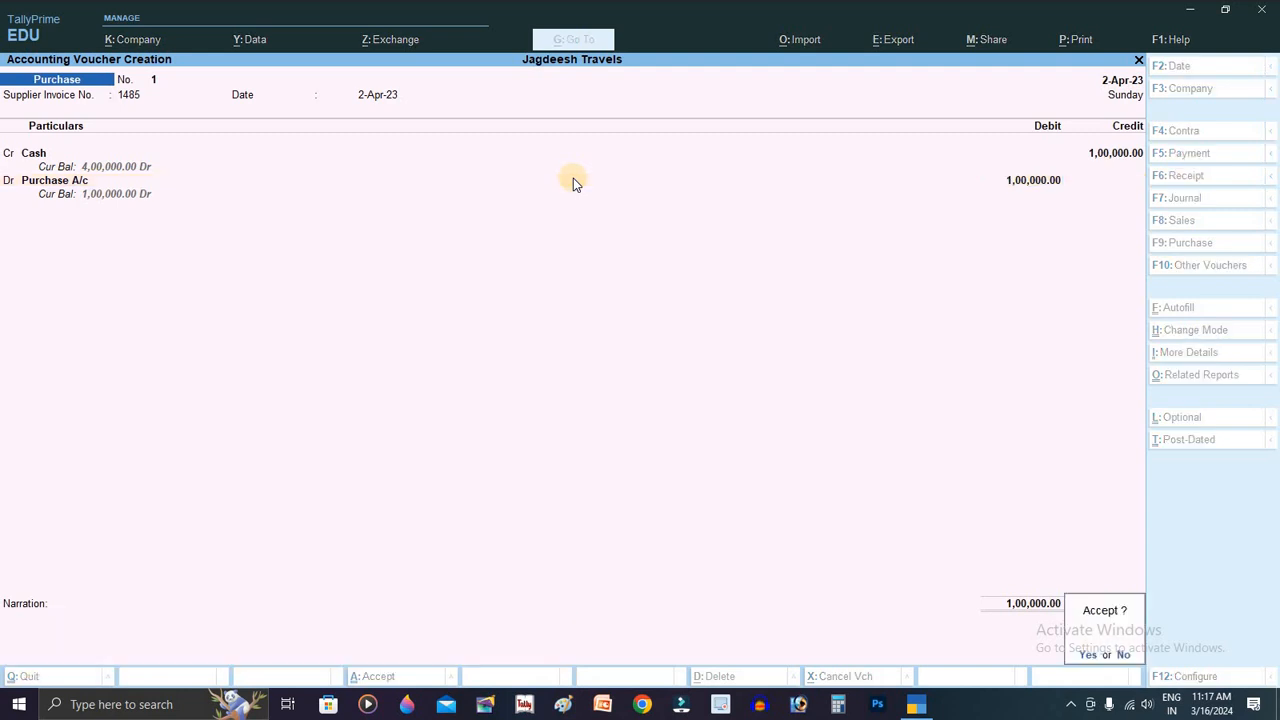
key("Return")
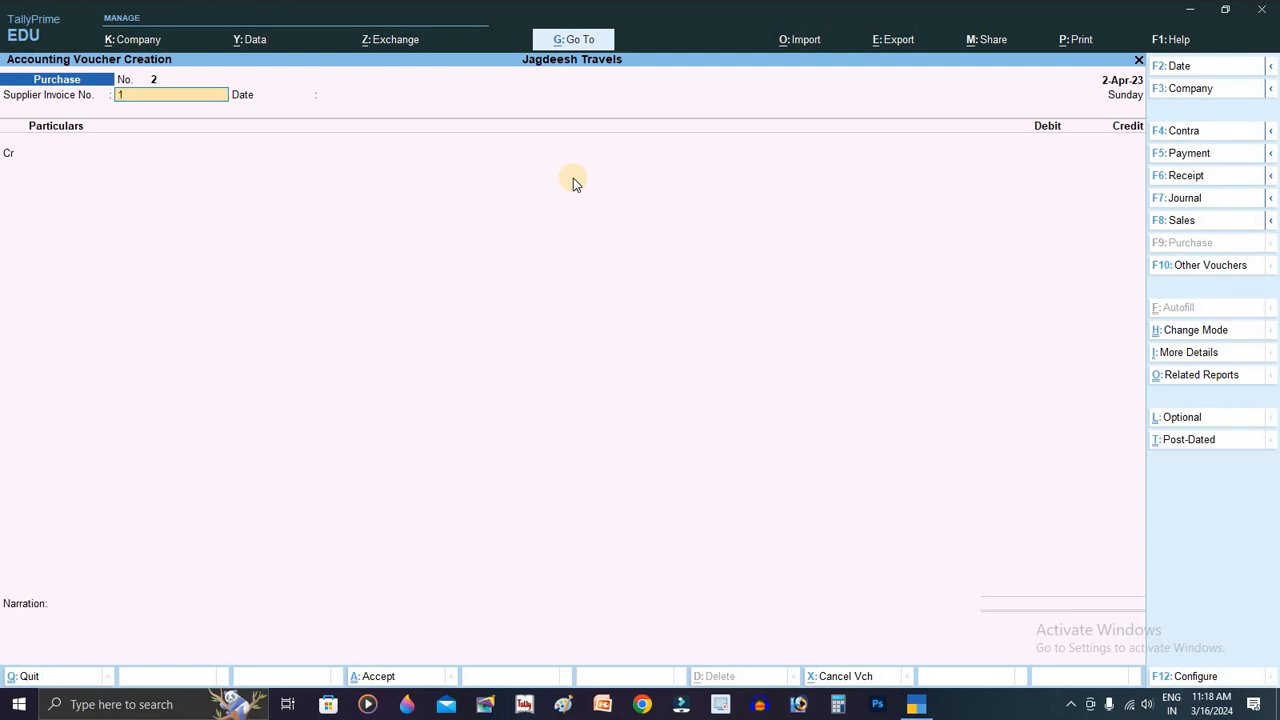
Step: Finish supplier invoice 14 and create a Bank A/c ledger under Bank Accounts with its account number
type("4")
key("Return")
key("Return")
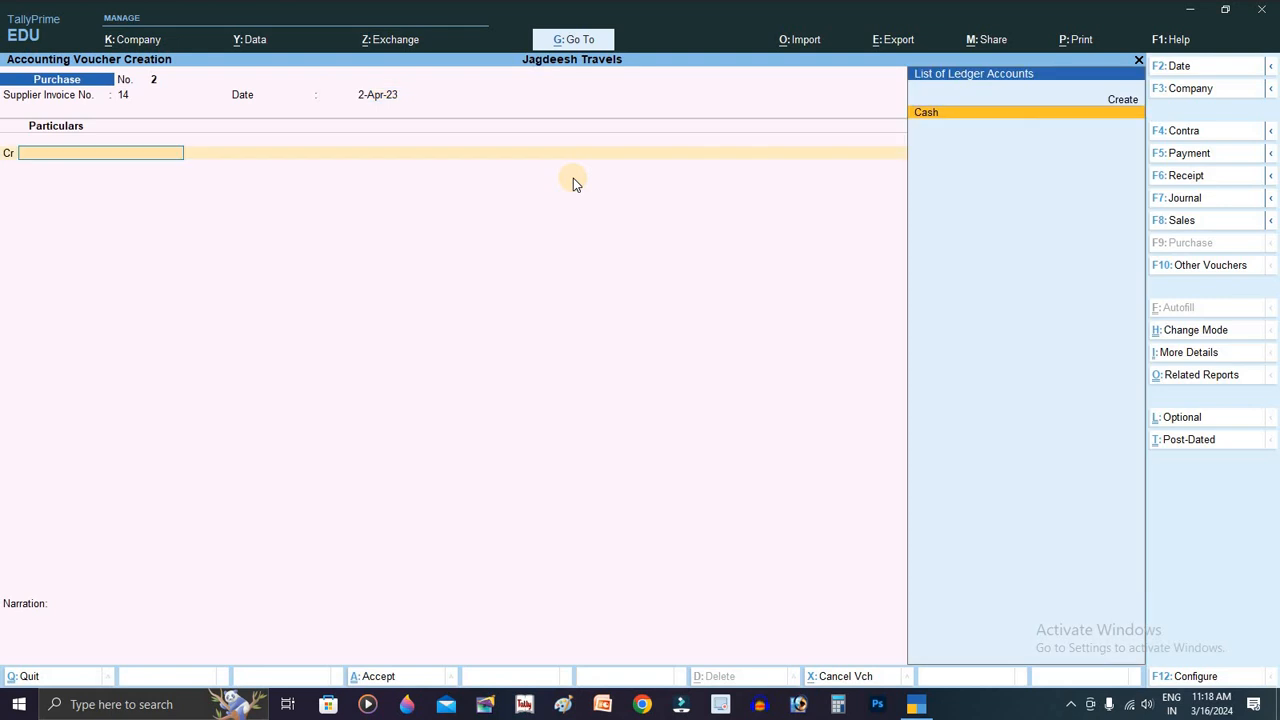
key("Up")
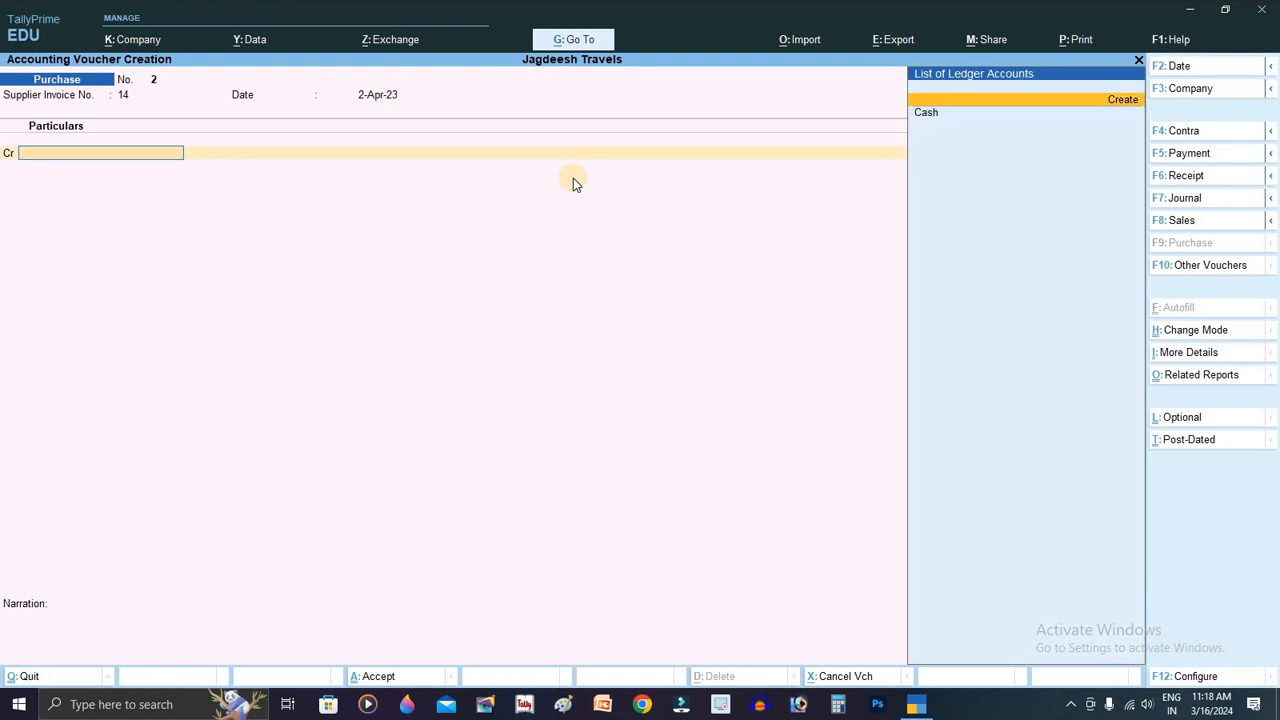
key("Return")
type("Bank A/c")
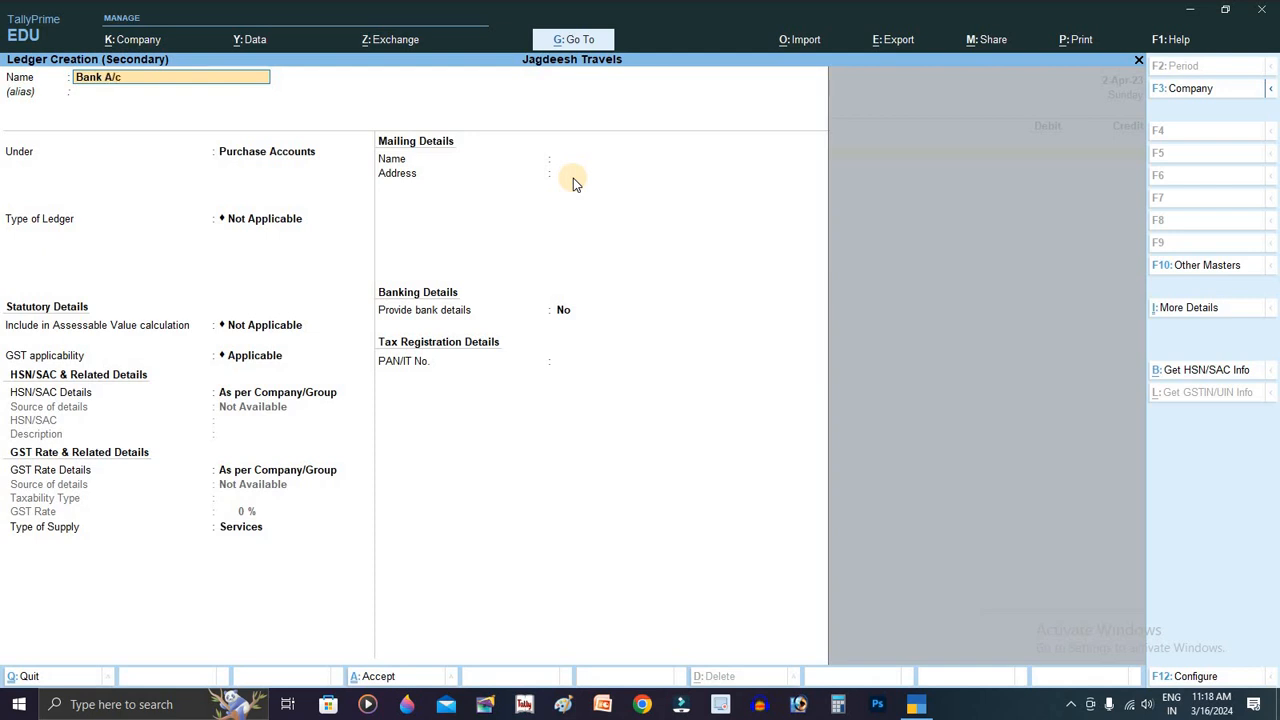
key("Return")
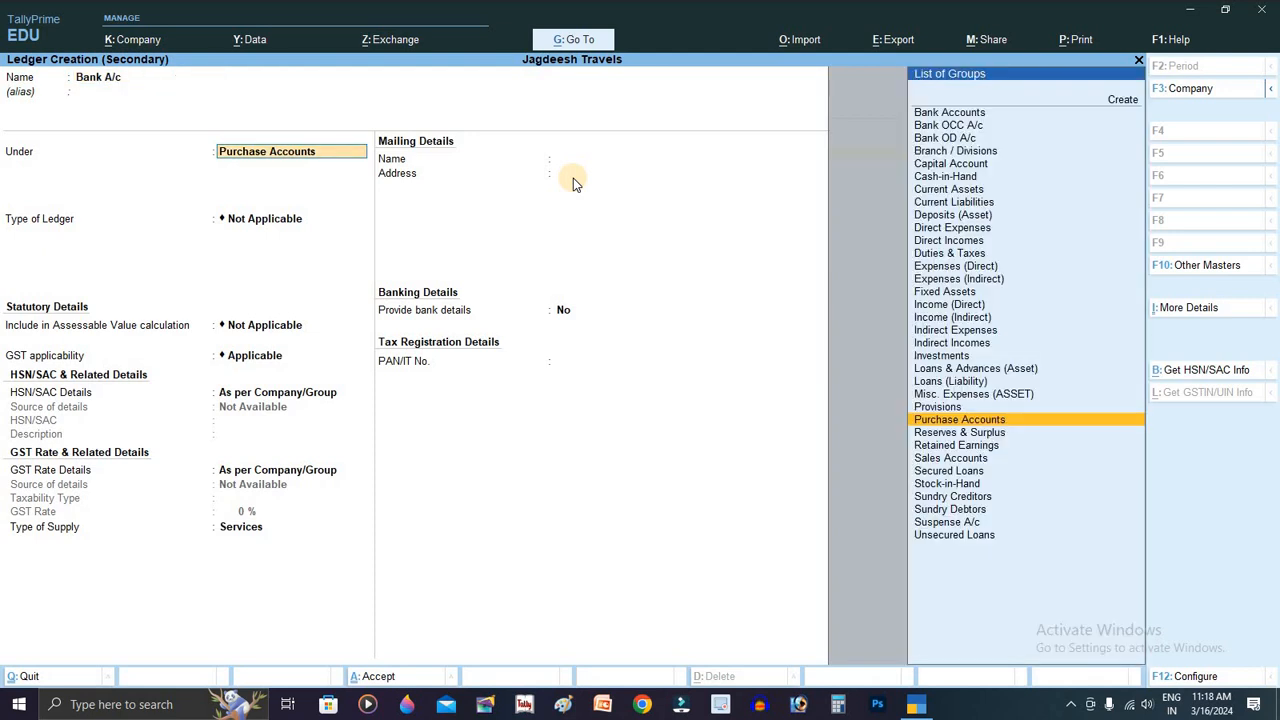
type("Ba")
key("Return")
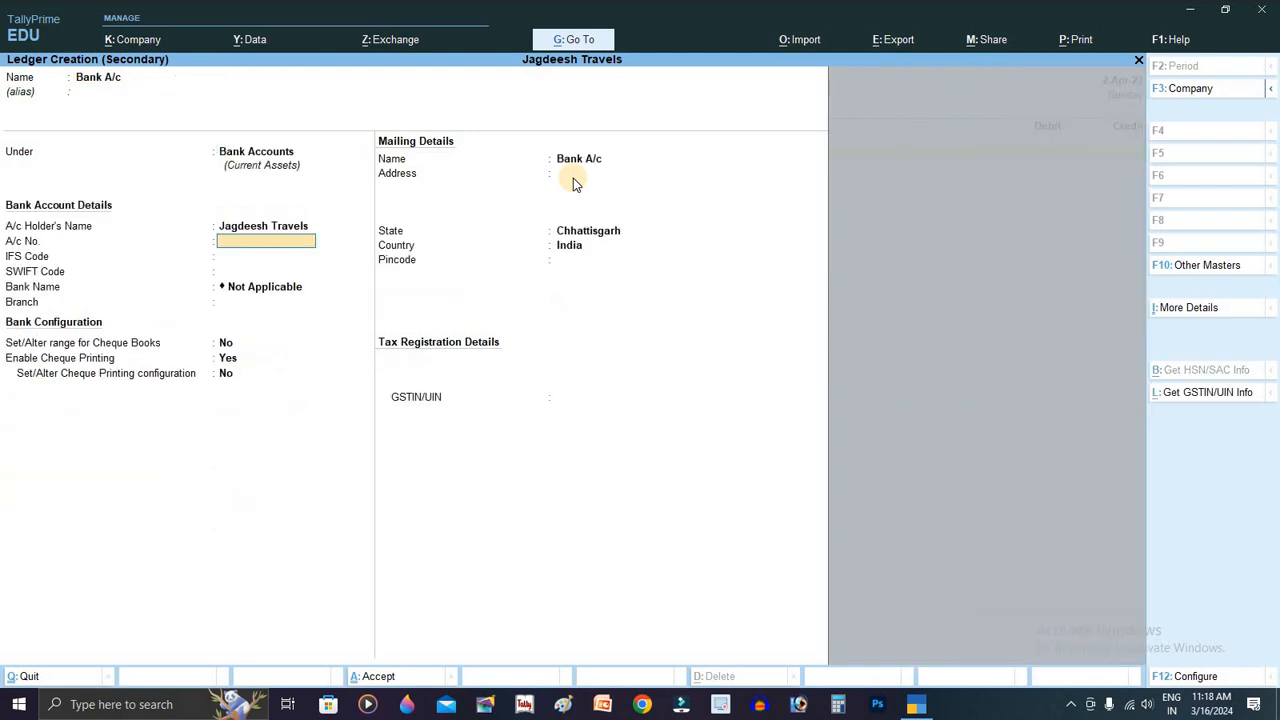
key("Return")
key("Return")
key("Return")
key("Return")
key("Return")
key("Return")
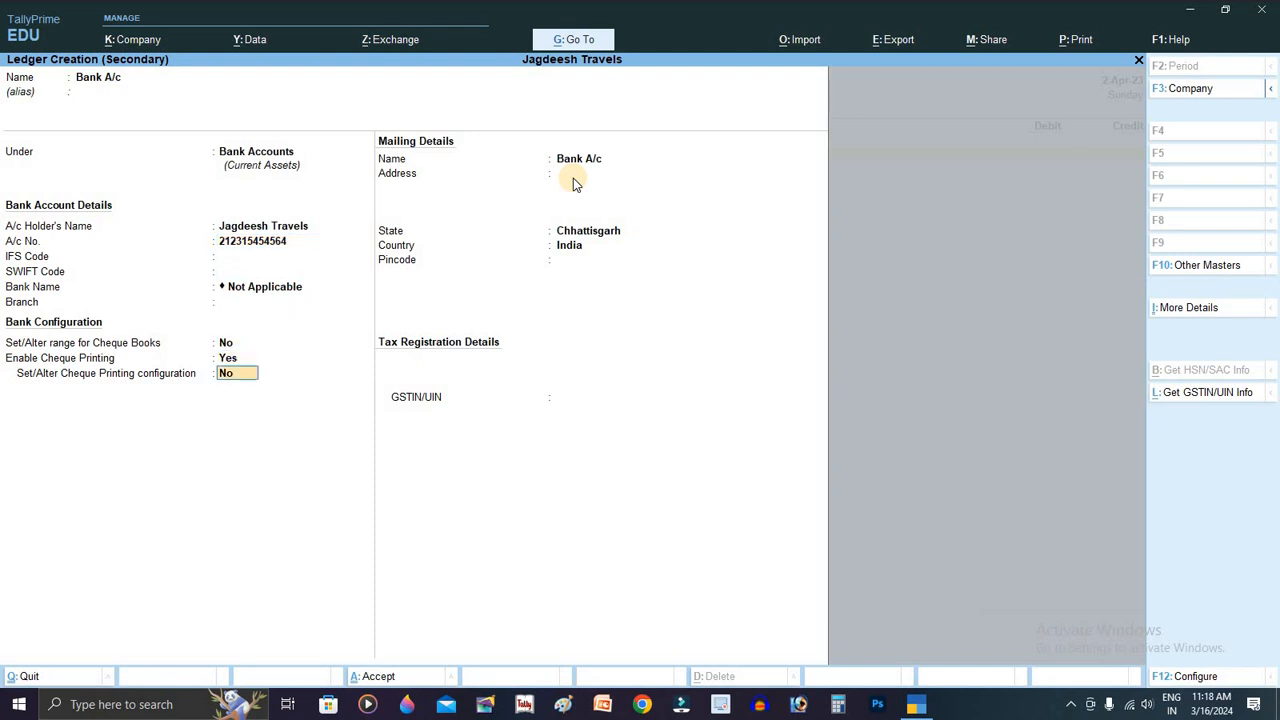
key("Return")
key("Return")
key("Return")
key("Return")
key("Return")
key("Return")
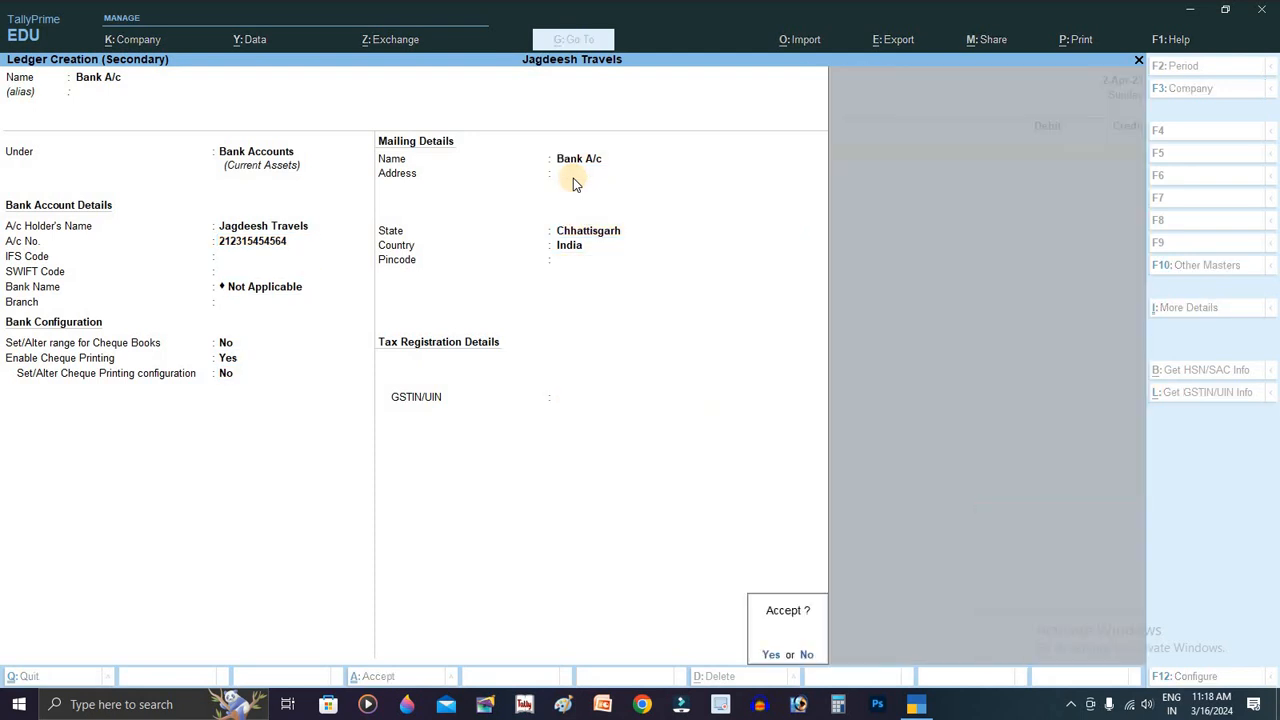
key("Return")
Step: Credit Bank A/c 25000 as a cheque transaction, accepting the instrument date
key("Return")
key("Return")
key("Return")
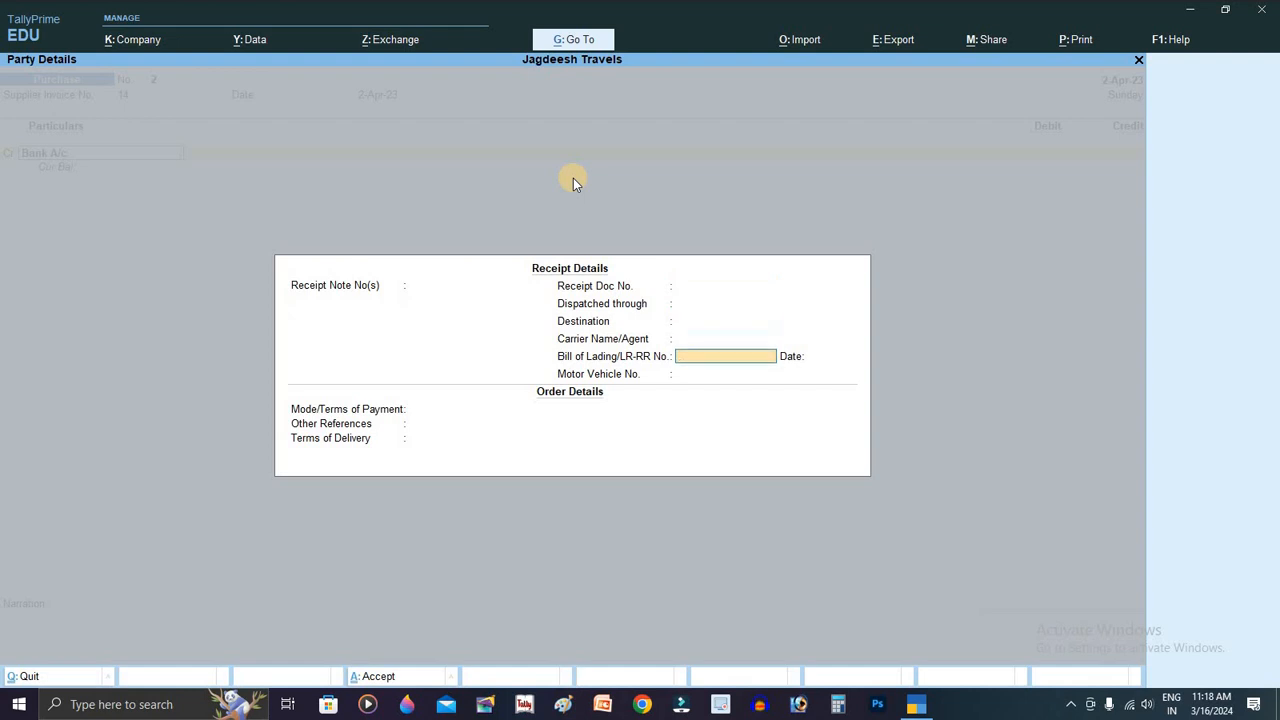
key("Return")
key("Return")
key("Return")
key("Return")
key("Return")
key("Return")
key("Return")
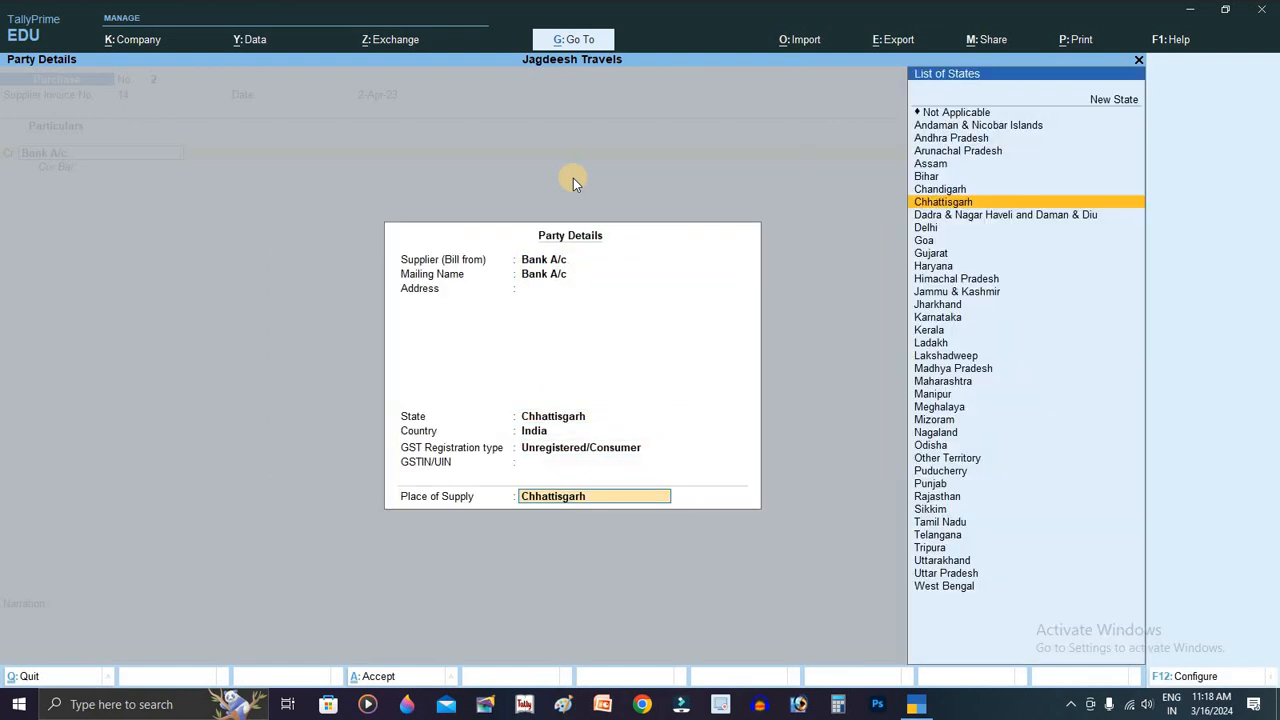
key("Return")
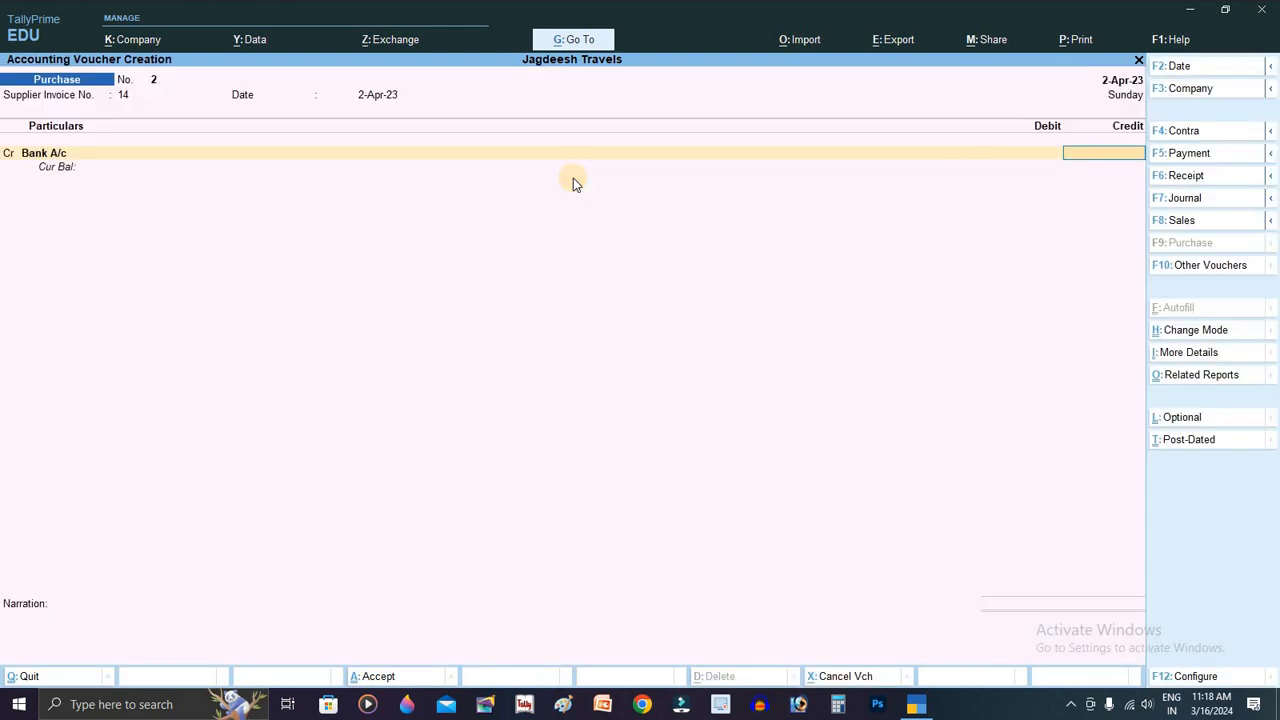
type("25000")
key("Return")
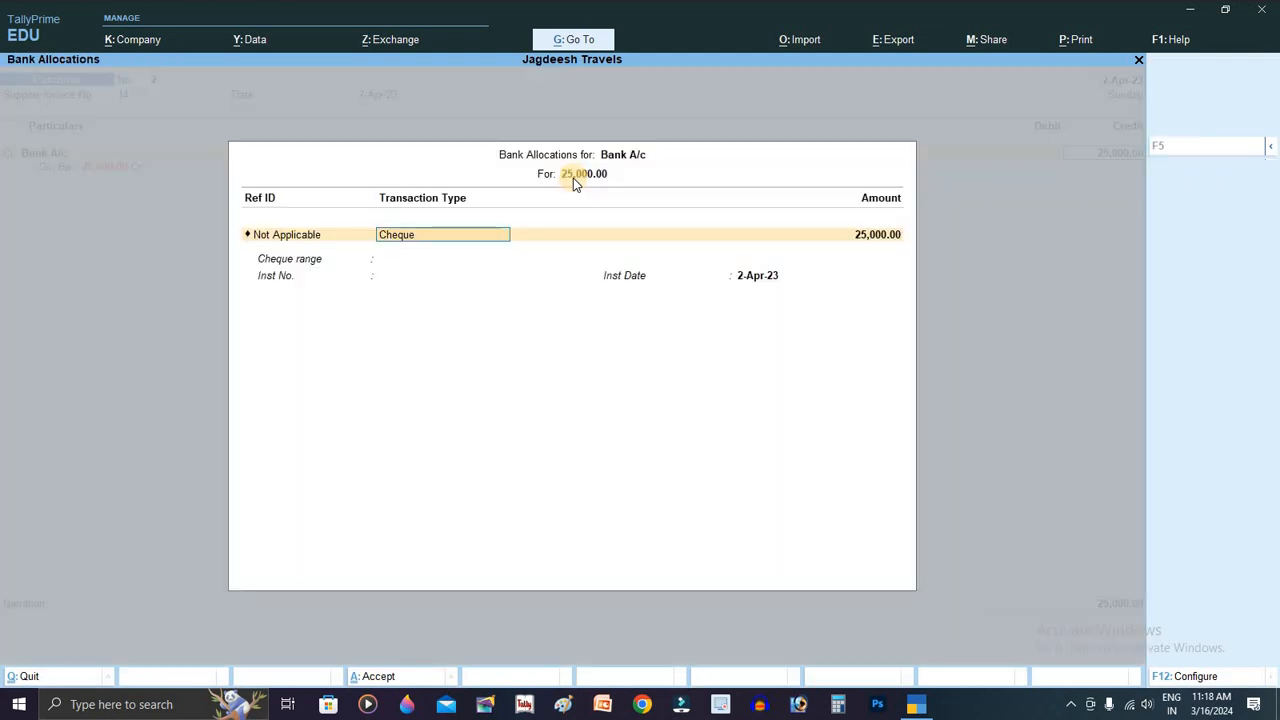
key("Return")
key("Return")
key("BackSpace")
key("BackSpace")
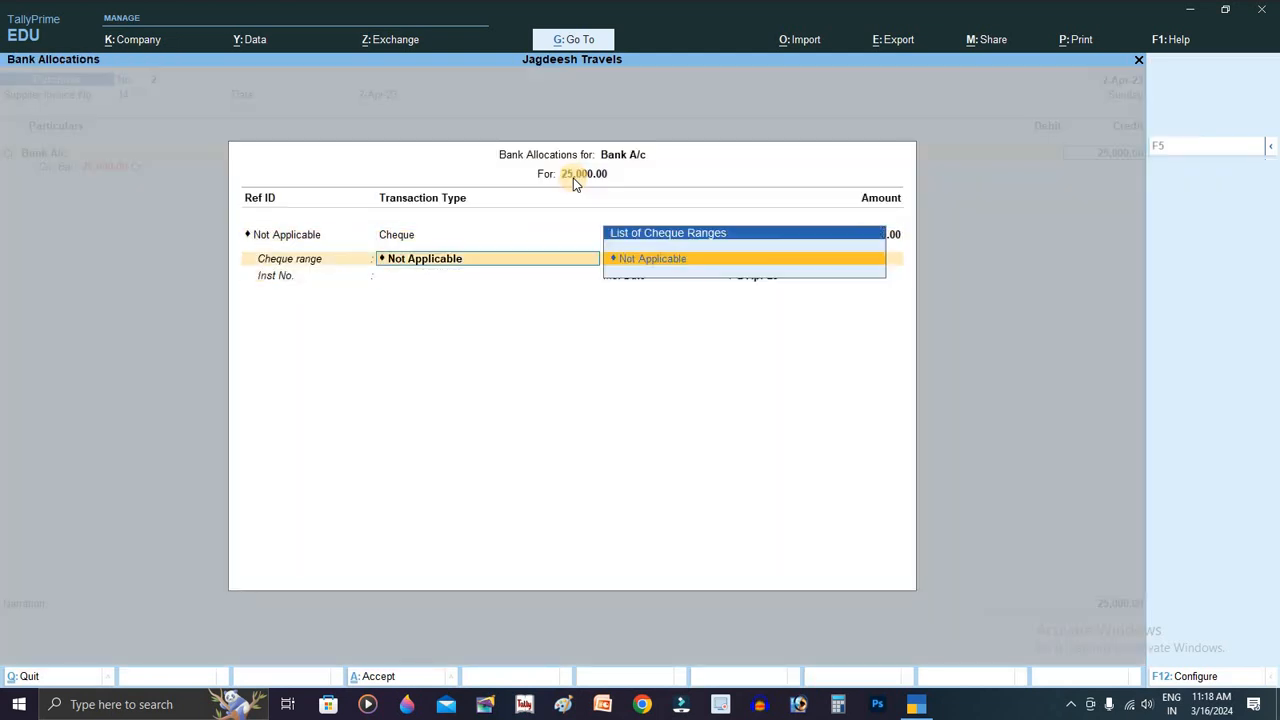
key("Return")
key("Return")
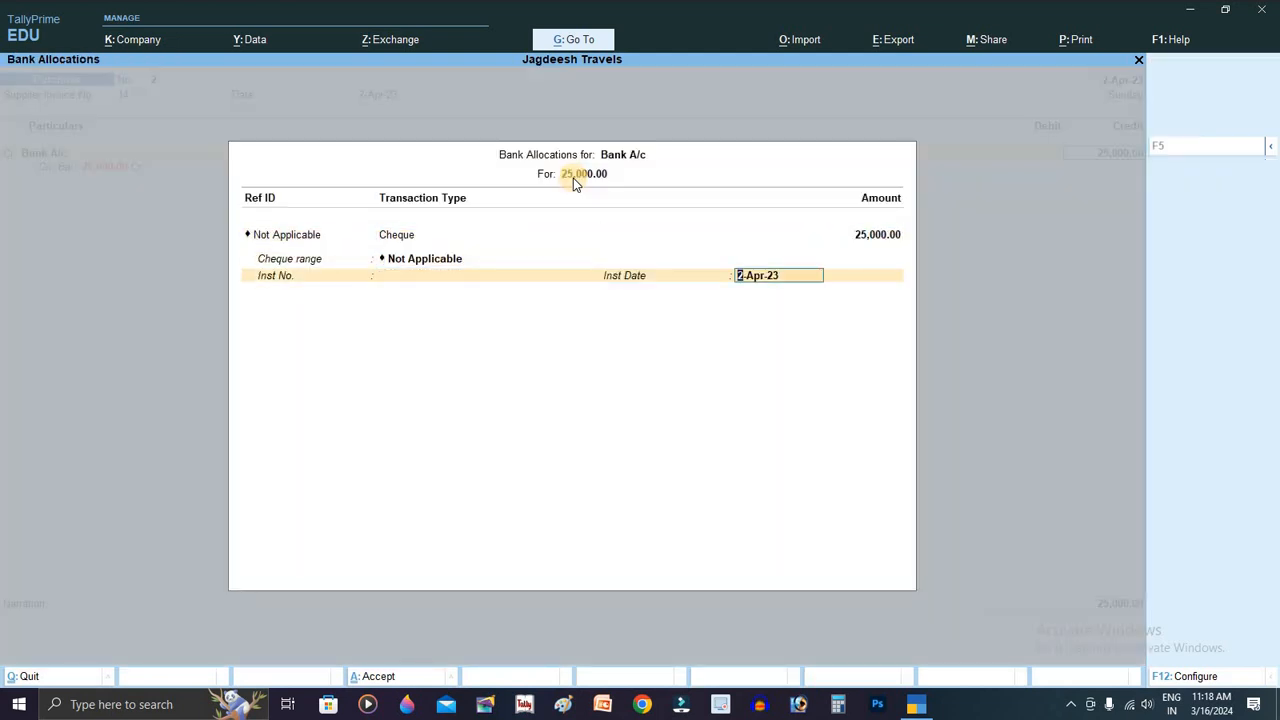
key("Return")
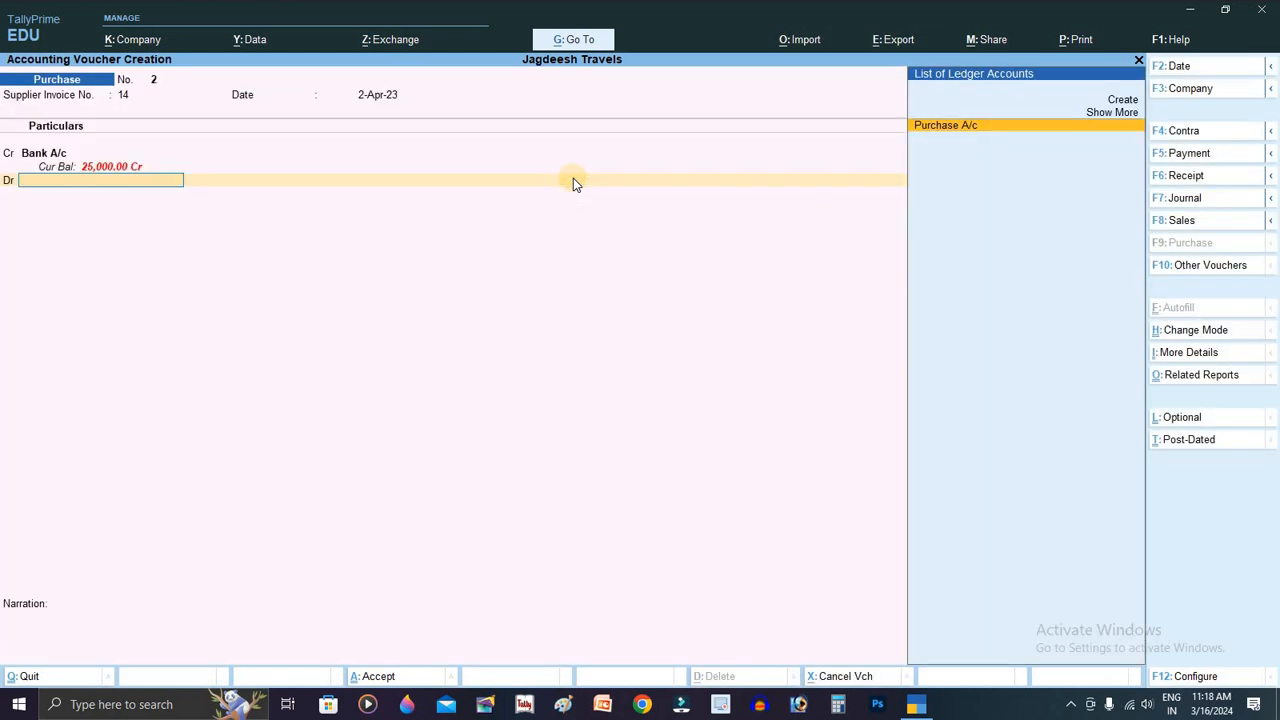
key("Return")
key("Return")
key("Return")
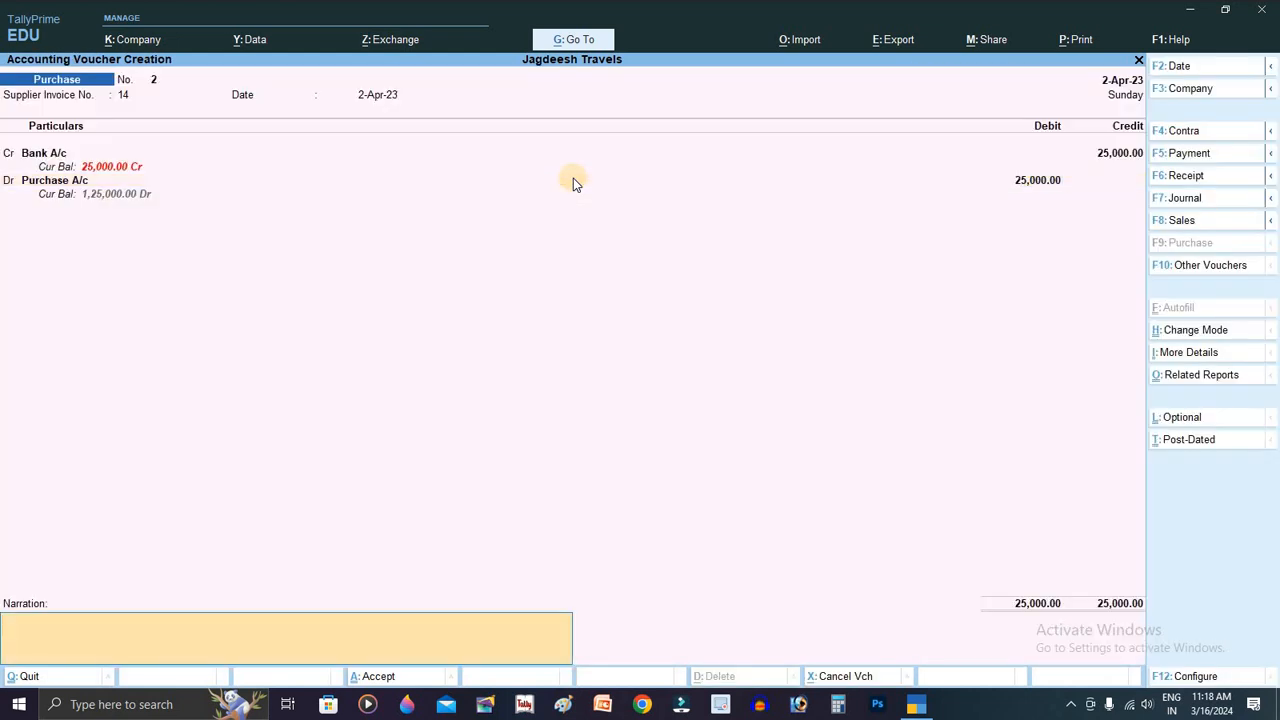
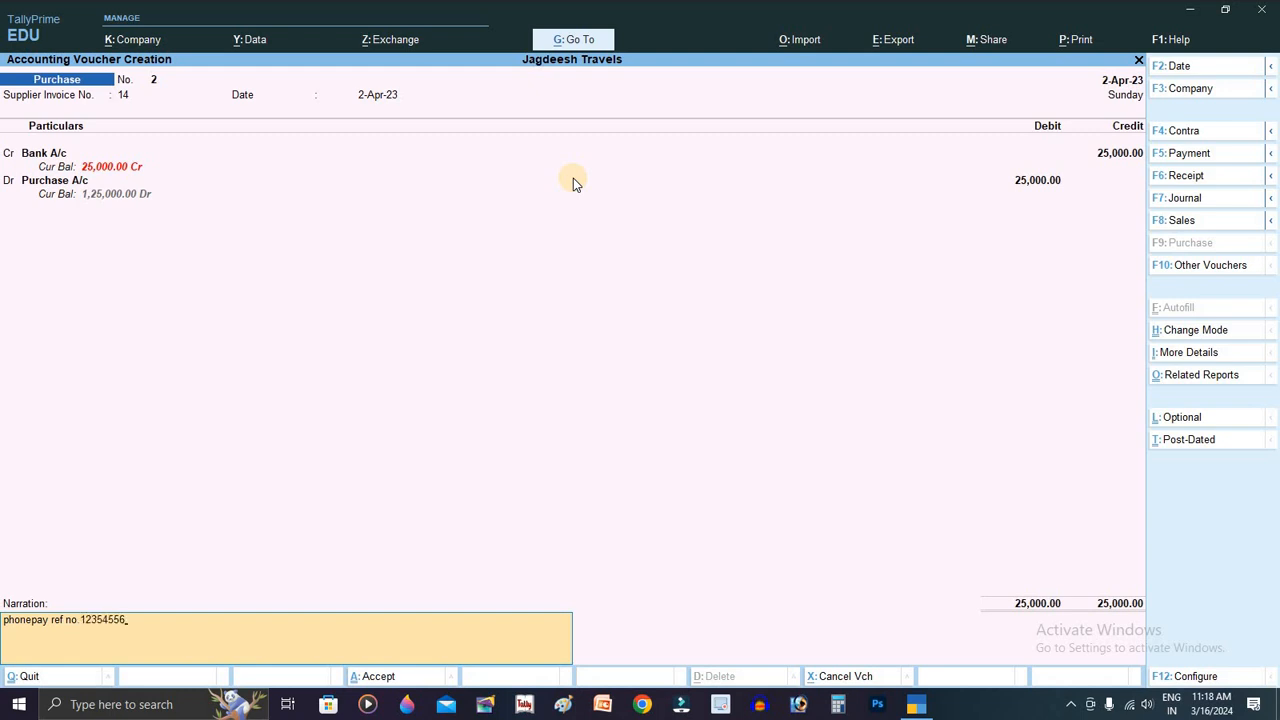
Step: Add a PhonePe reference-number narration and save purchase voucher 2
key("Return")
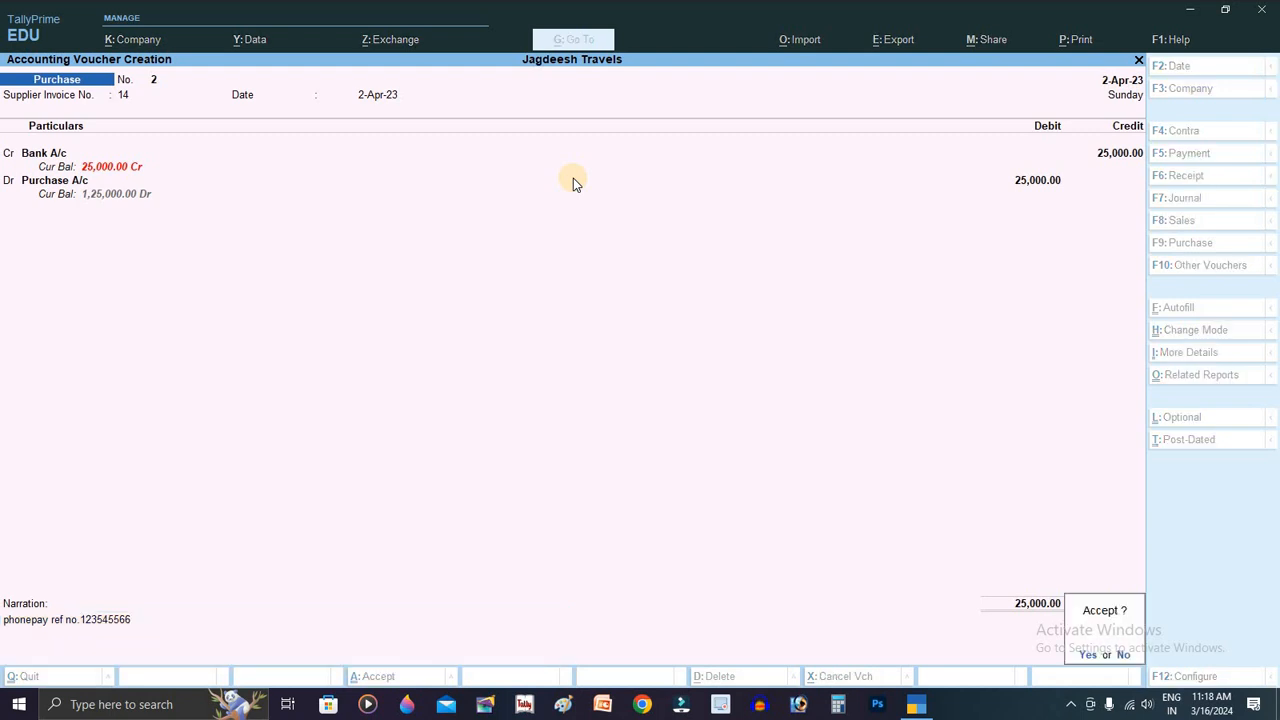
key("Return")
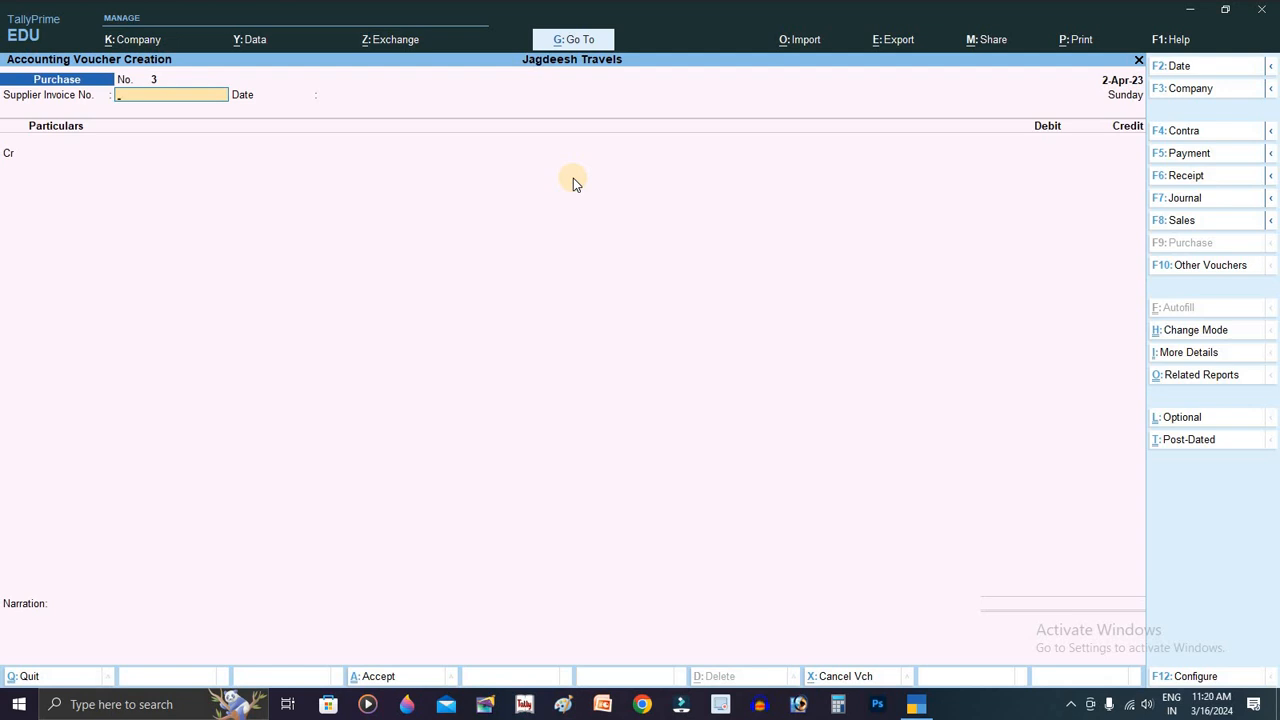
Step: Enter supplier invoice 124 dated 2-Apr-23 and open a new ledger form for the creditor
type("124")
key("Return")
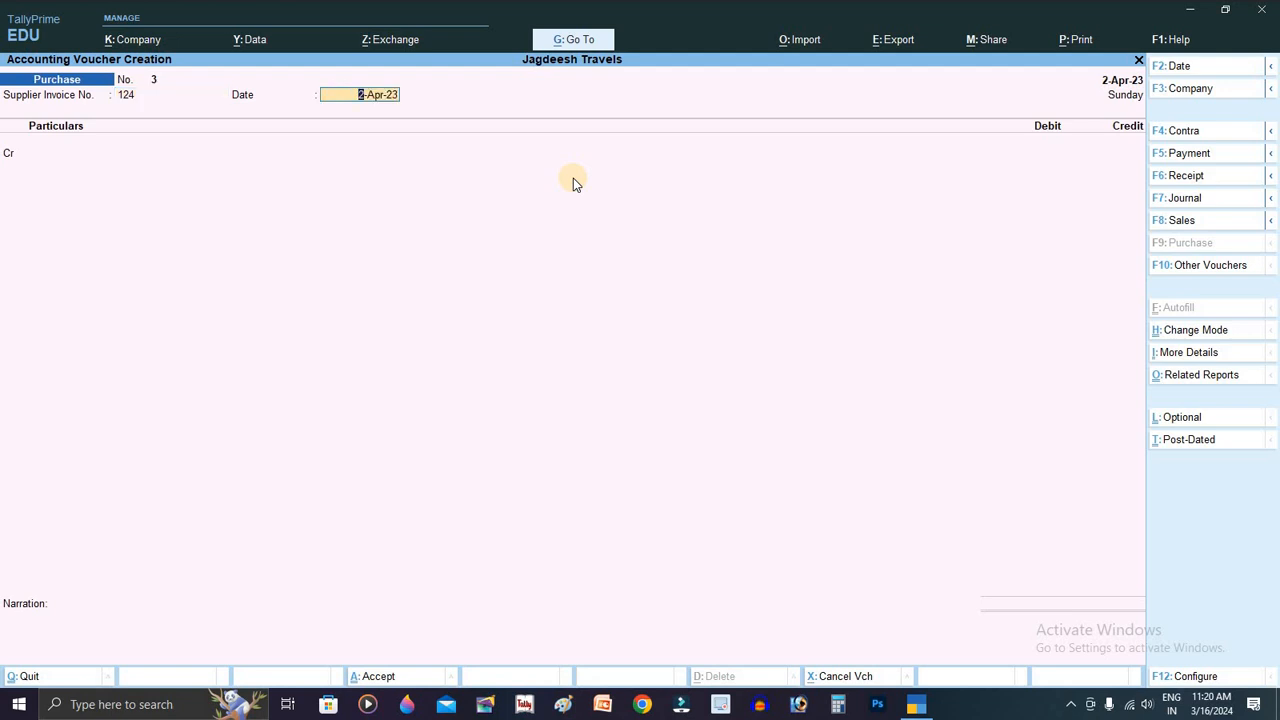
key("Return")
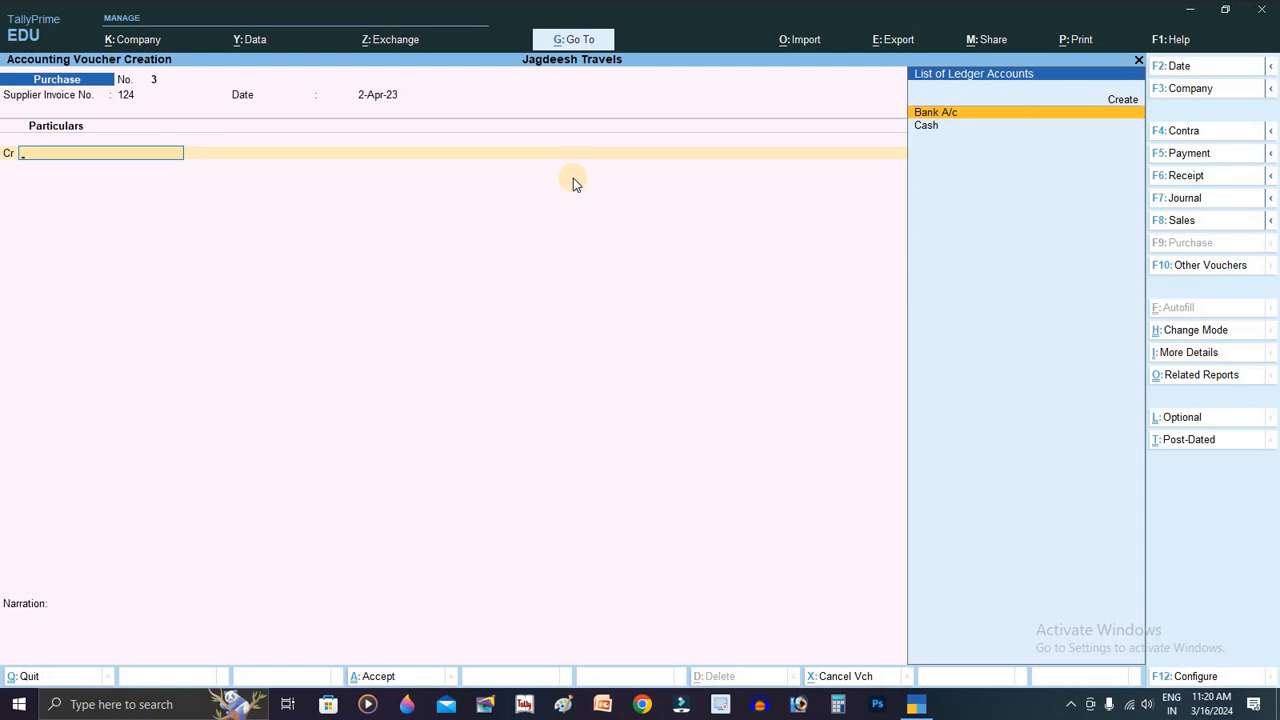
key("Up")
key("Return")
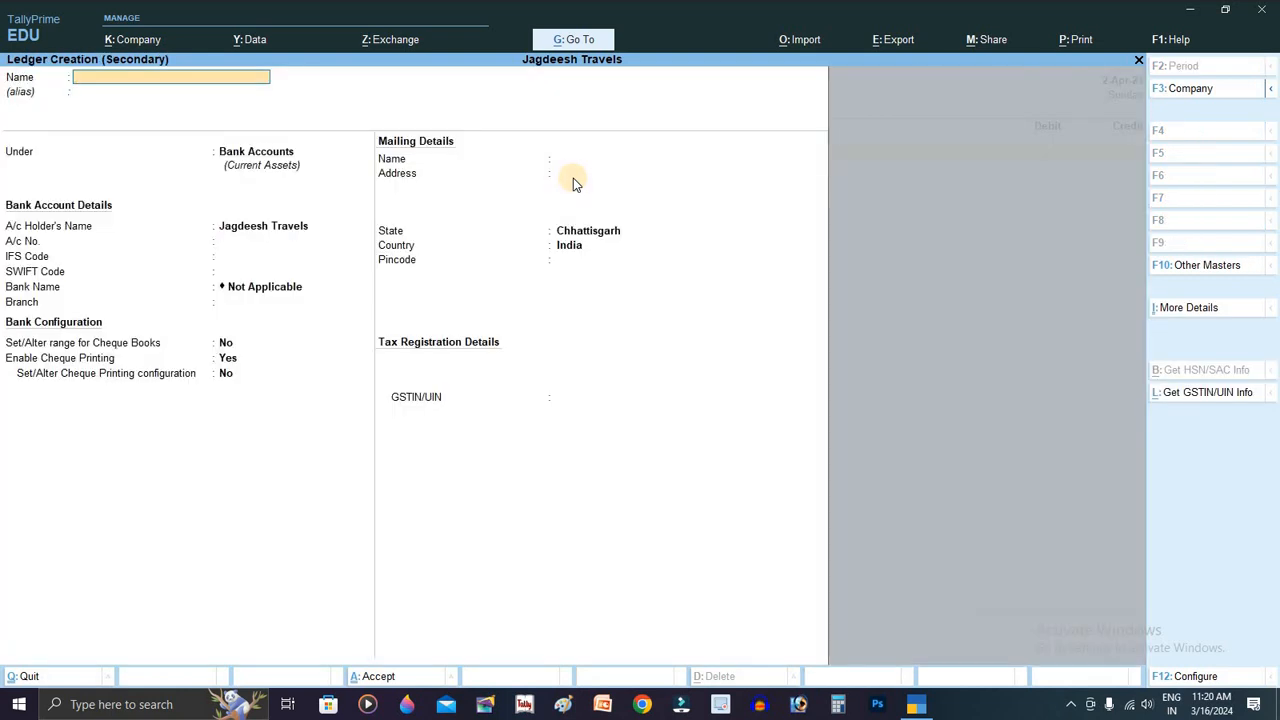
Step: Create the Yamuna Traders ledger under Sundry Creditors and credit it on Purchase No. 3
type("Yamuna traders")
key("Return")
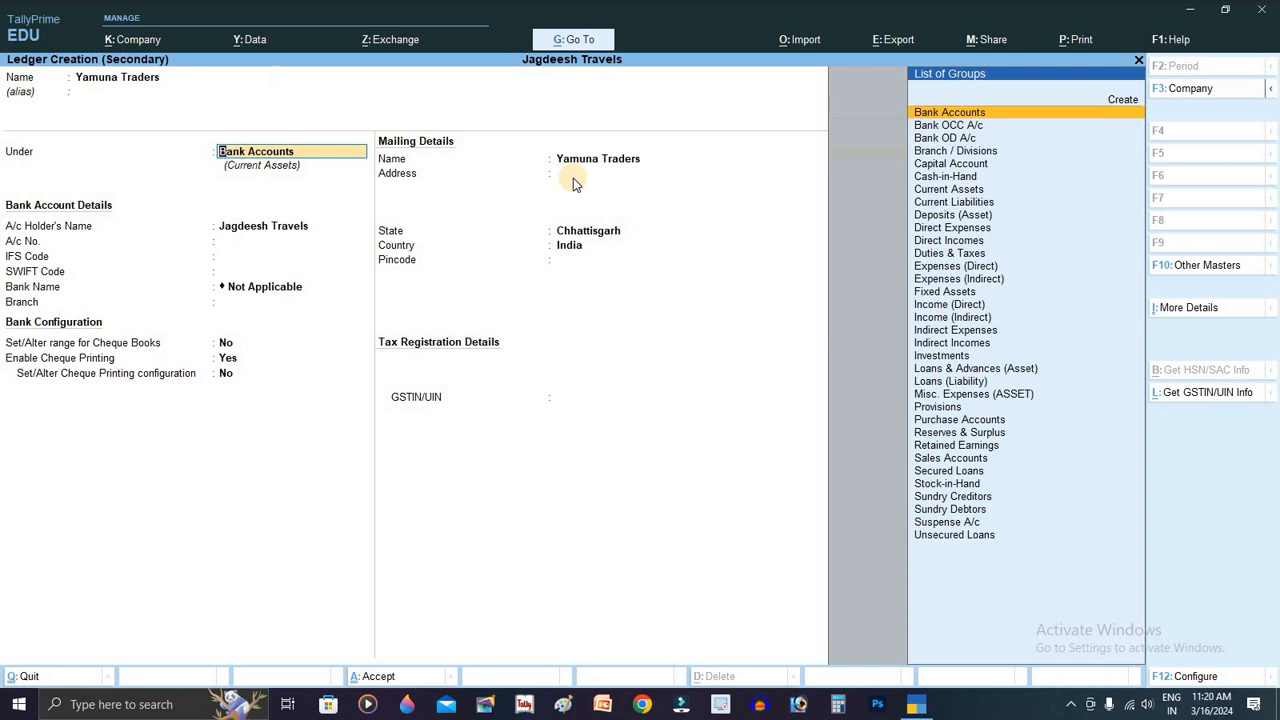
key("Down")
key("Down")
key("Down")
key("Down")
key("Down")
key("Down")
key("Down")
key("Down")
key("Down")
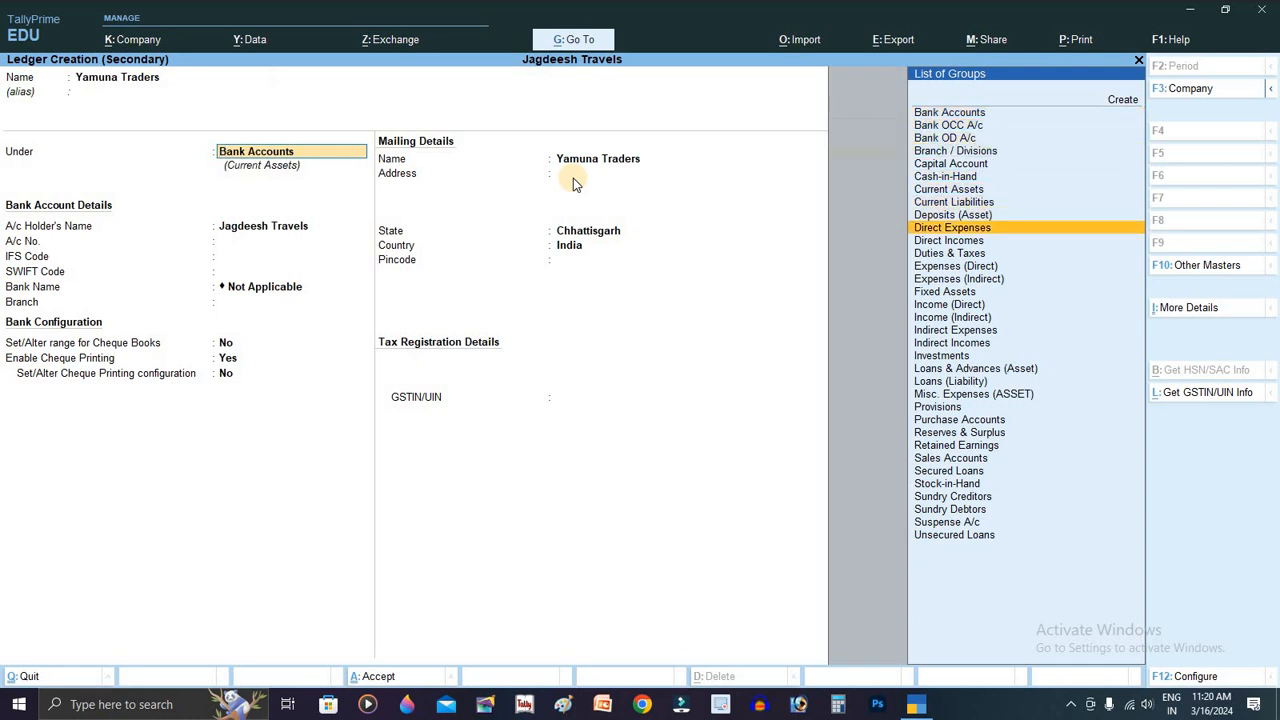
key("Down")
key("Down")
key("Down")
key("Down")
key("Down")
key("Down")
key("Down")
key("Down")
key("Down")
key("Down")
key("Down")
key("Down")
key("Down")
key("Down")
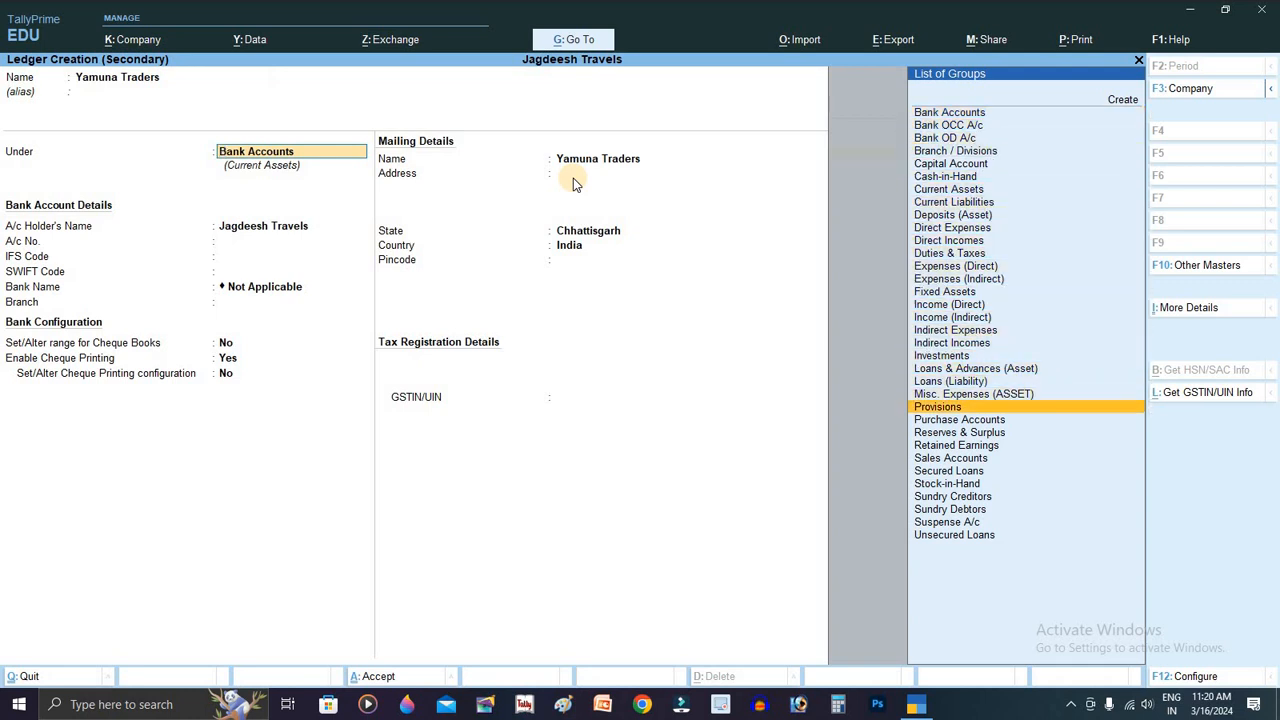
key("Down")
key("Down")
key("Down")
key("Down")
key("Down")
key("Down")
key("Down")
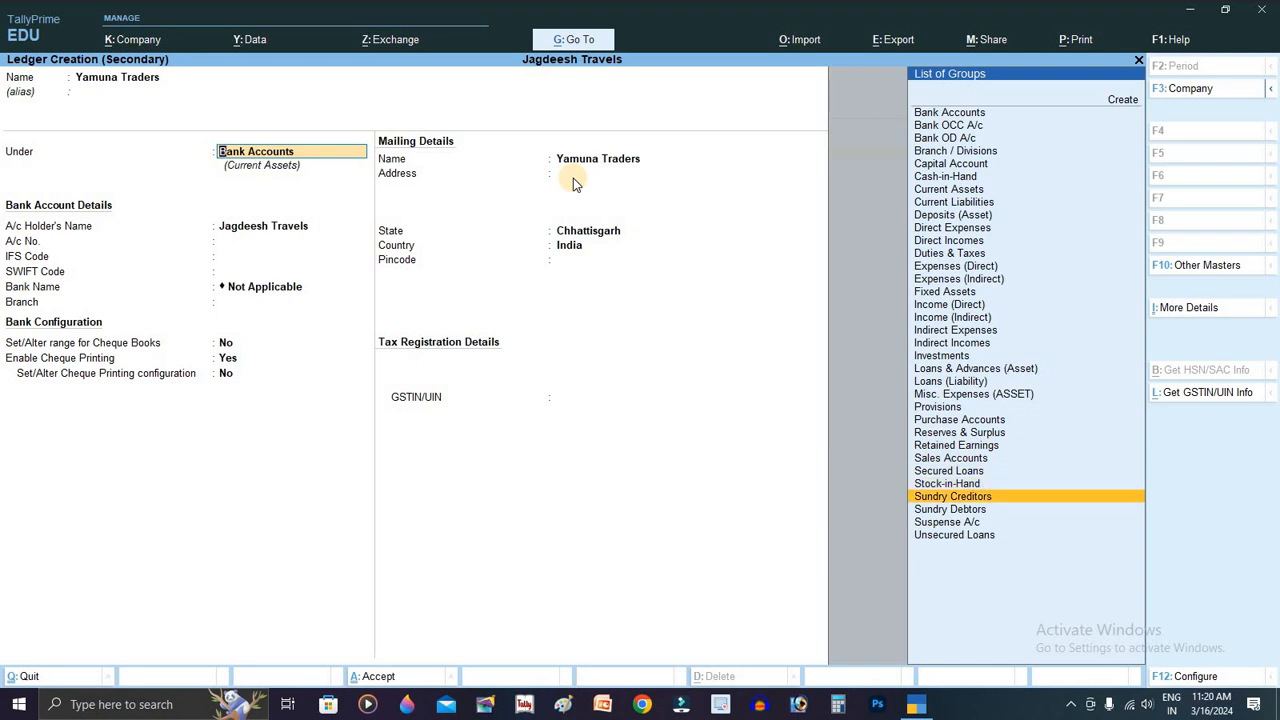
key("Return")
key("Return")
key("Return")
key("Return")
key("Return")
key("Return")
key("Return")
key("Return")
key("Return")
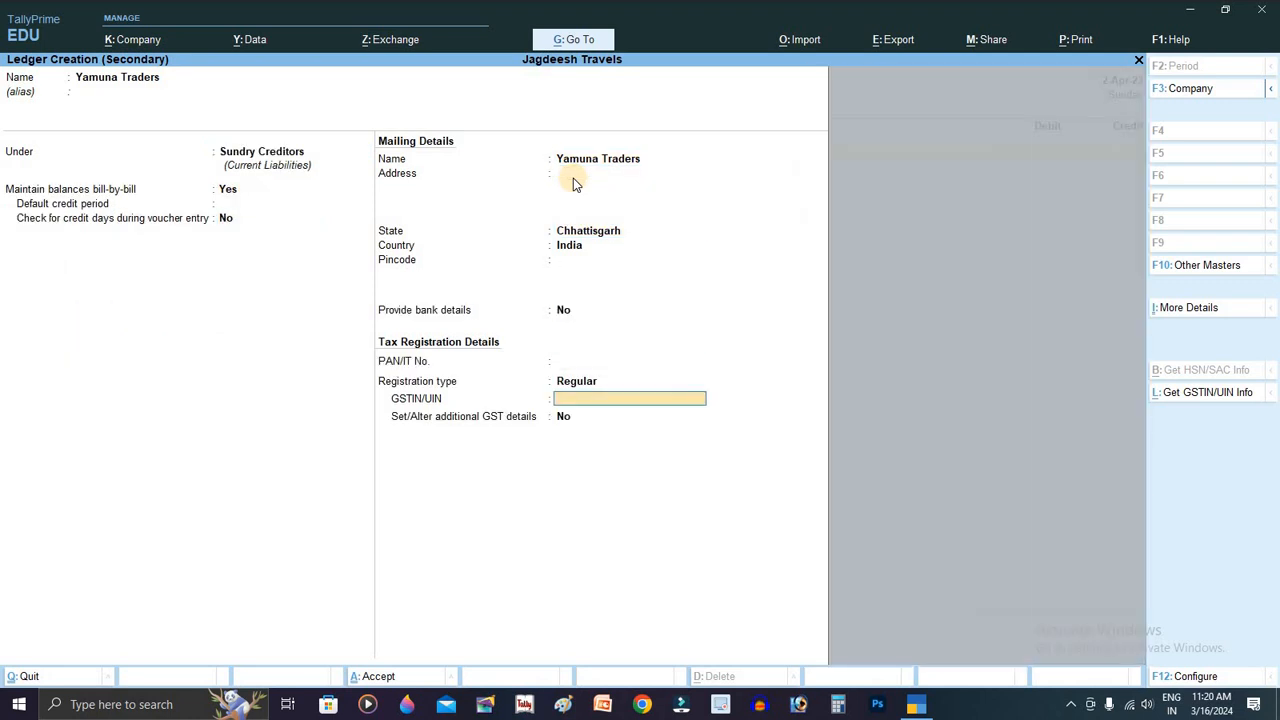
key("Return")
key("Return")
key("Return")
key("Return")
key("Return")
key("Return")
key("Return")
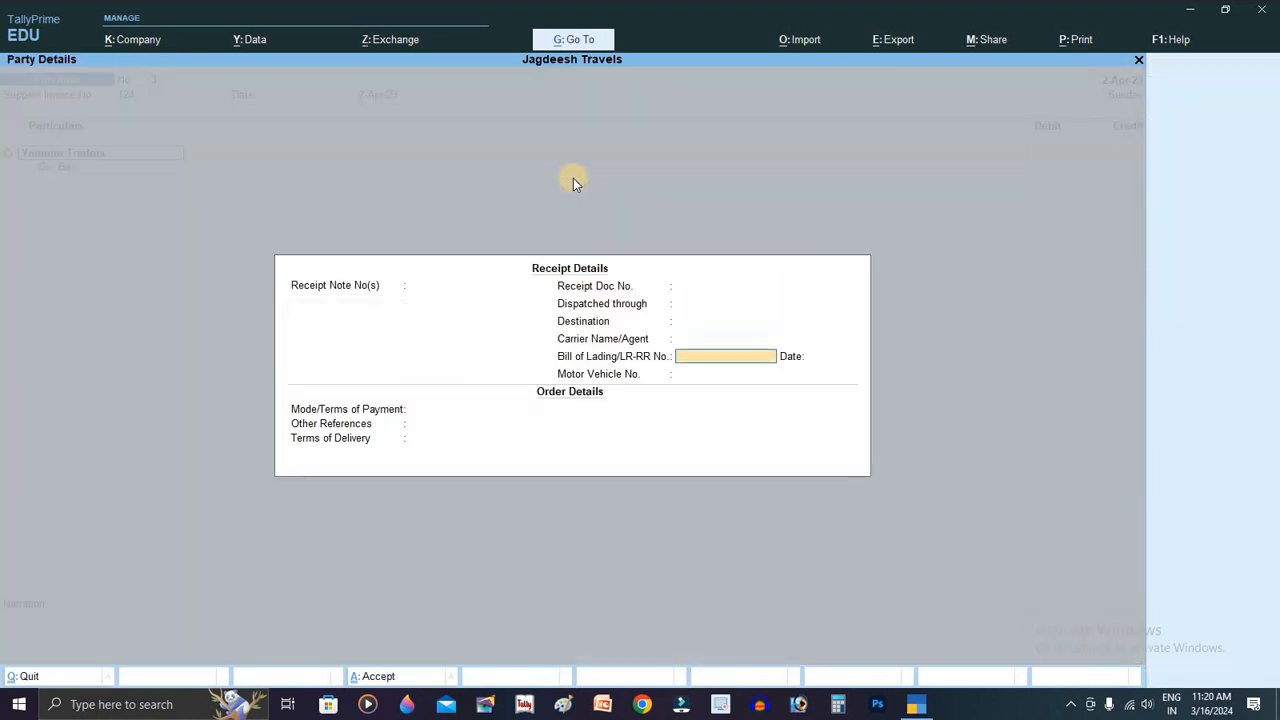
key("Return")
key("Return")
key("Return")
key("Return")
key("Return")
key("Return")
key("Return")
key("Return")
key("Return")
key("Return")
key("Return")
key("Return")
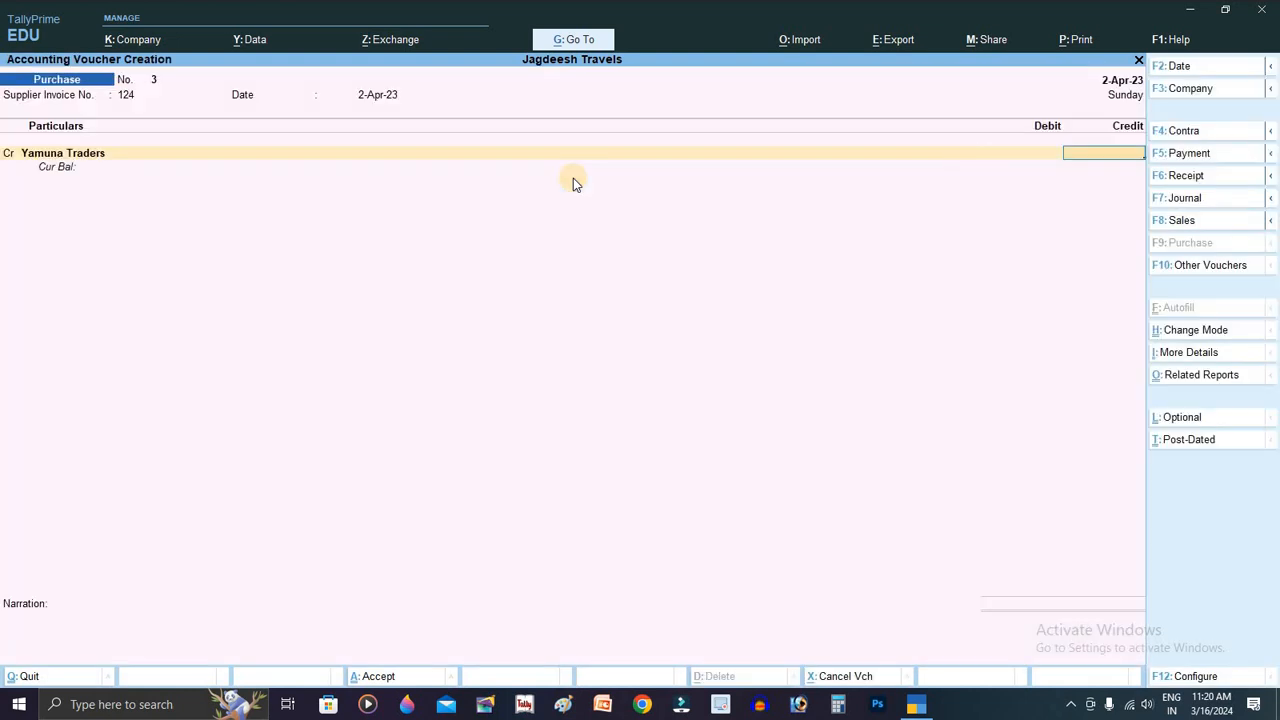
Step: Credit Yamuna Traders 20000 as new ref 124, narrate 'Being goods purchased on credit', and save
type("20000")
key("Return")
key("Return")
key("Return")
key("Return")
key("Return")
key("Return")
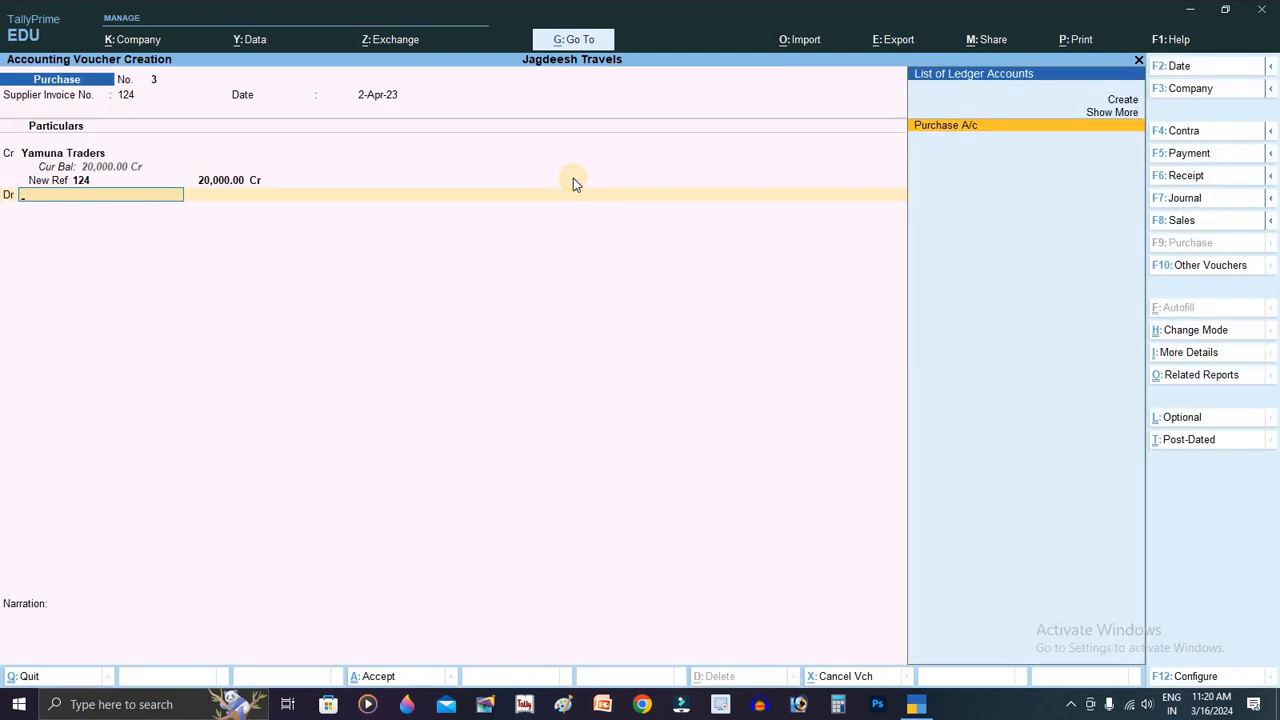
key("Return")
key("Return")
key("Return")
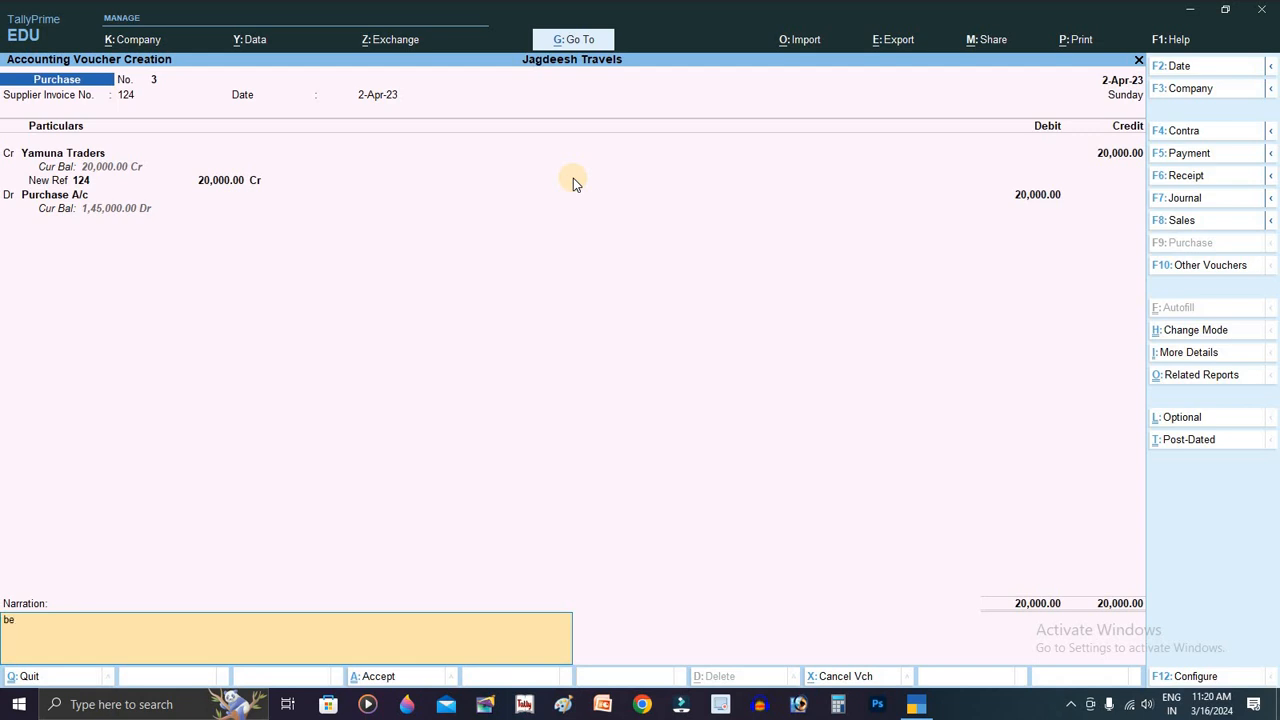
key("BackSpace")
key("BackSpace")
type("B")
type("egin")
key("BackSpace")
key("BackSpace")
key("BackSpace")
type("ing goods purchased on credit")
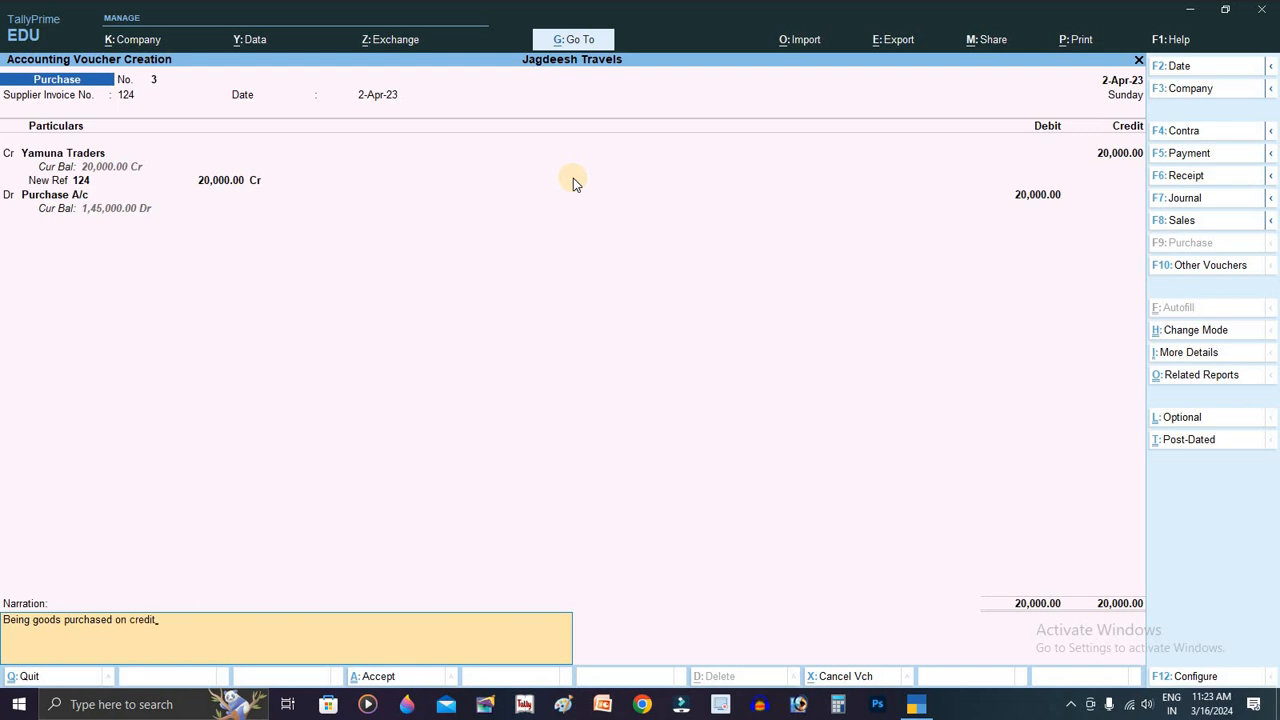
key("Return")
key("Return")
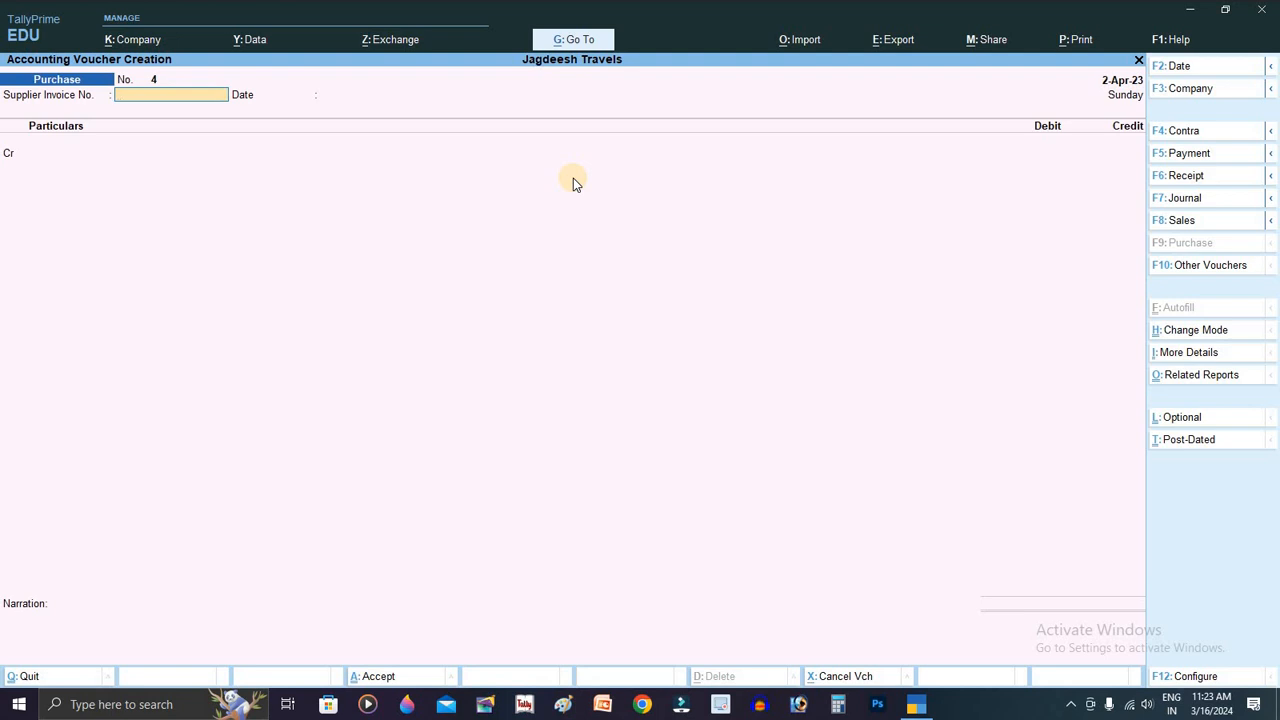
Step: Open a Sales voucher with F8 and change its mode to As Voucher
key("F8")
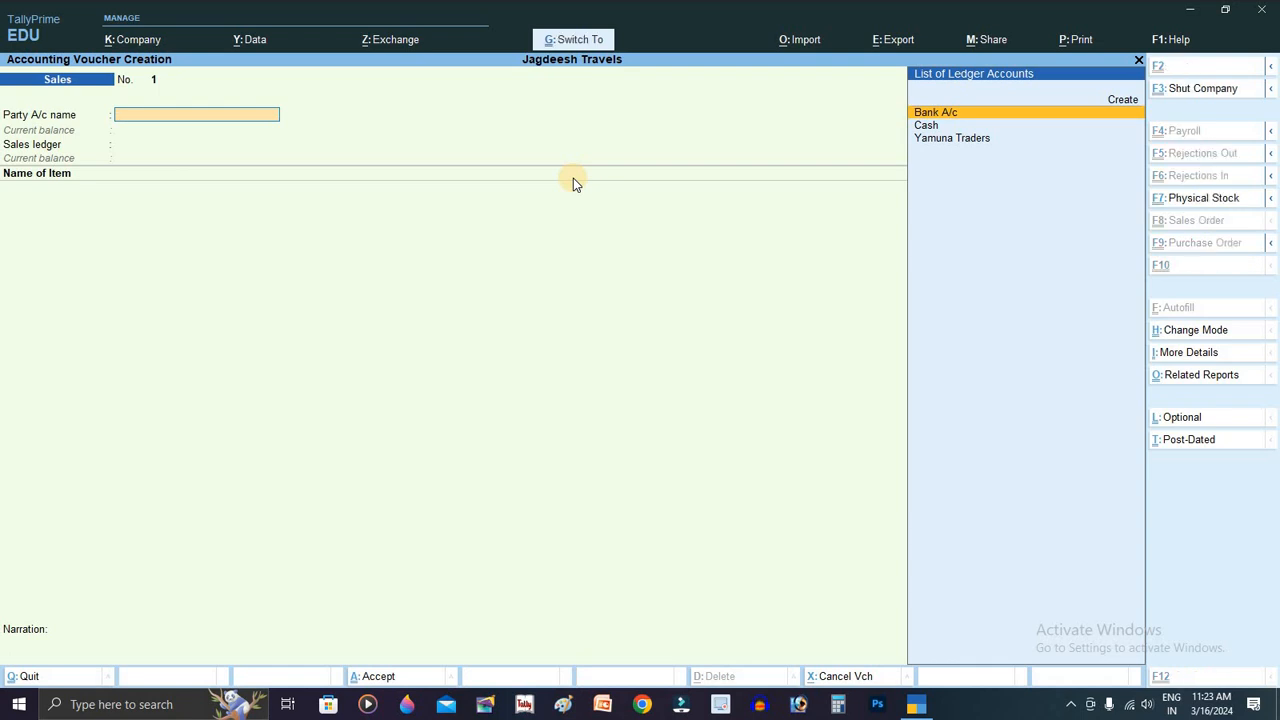
key("ctrl+h")
key("Down")
key("Down")
key("Return")
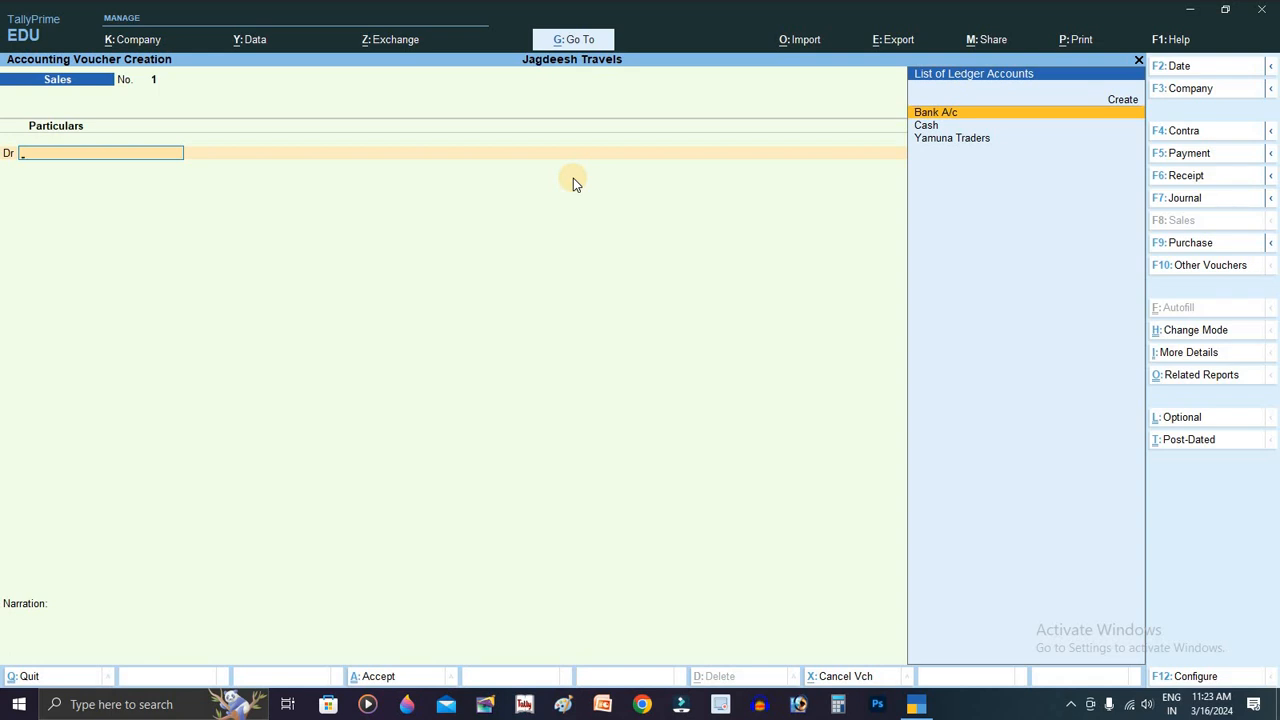
Step: Switch to a Payment voucher and start a new ledger, ending up with a garbled name
left_click(1212, 156)
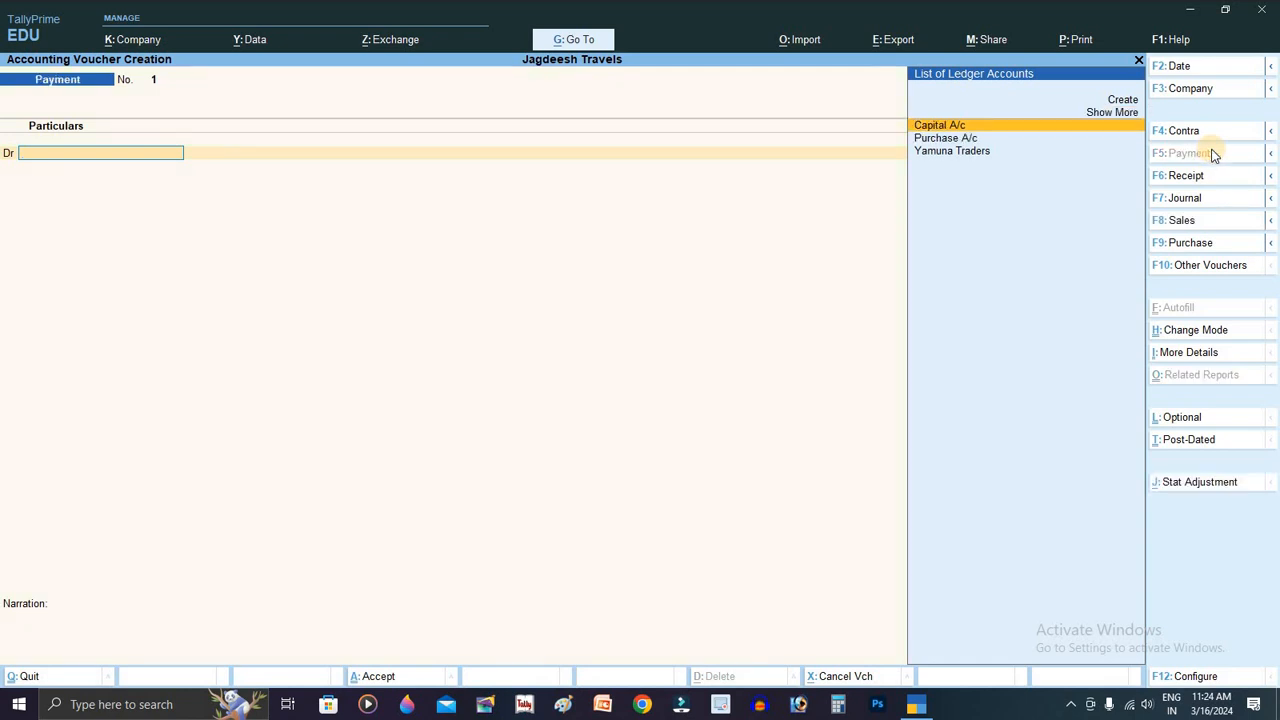
key("Up")
key("Up")
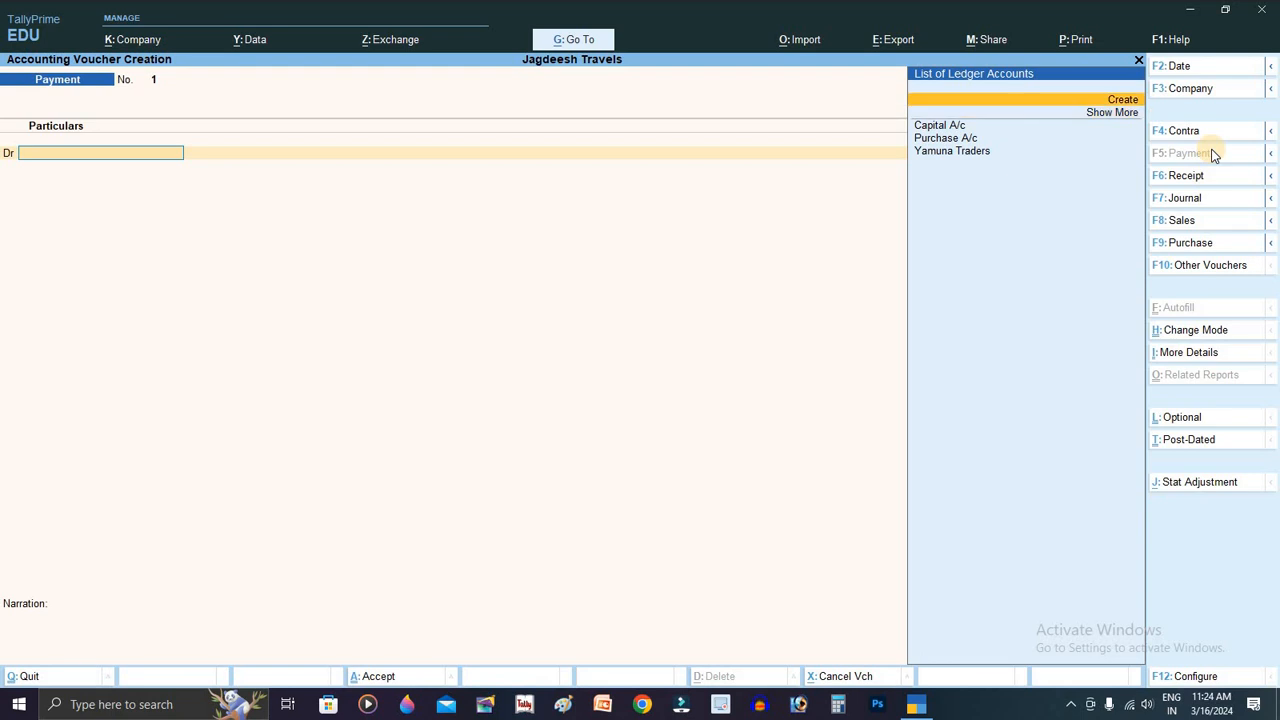
key("Return")
type("E")
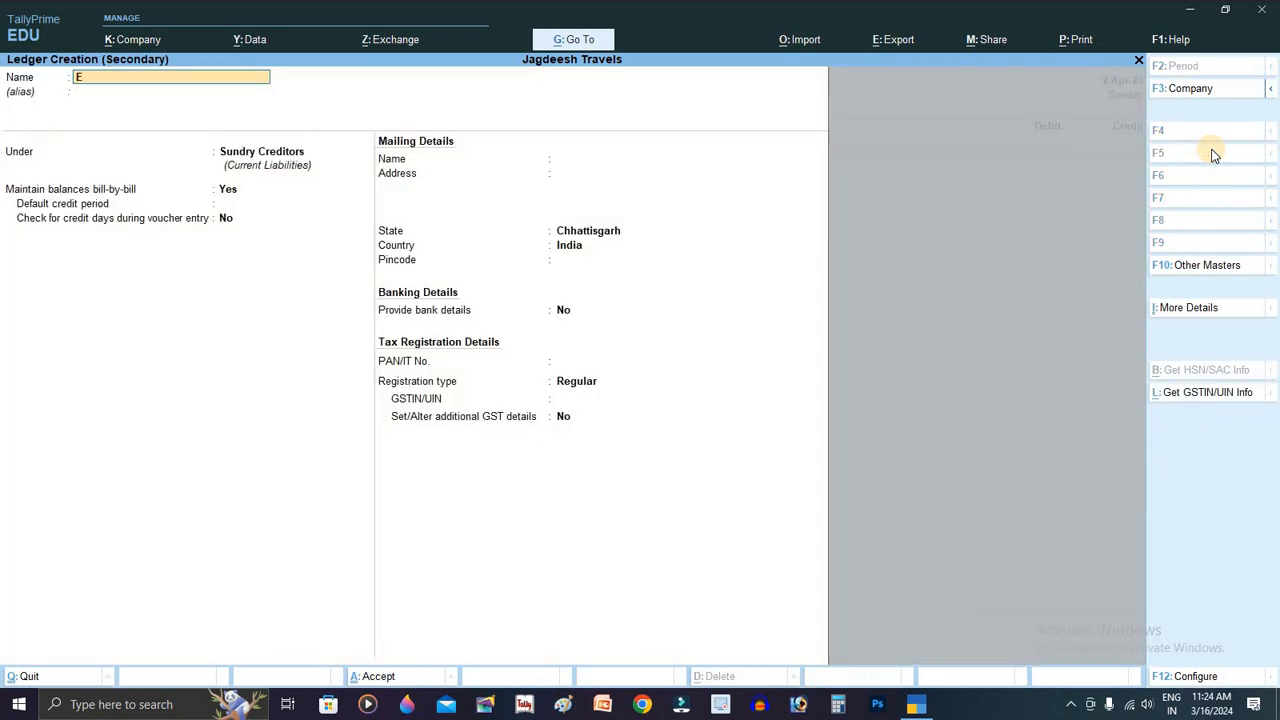
type("loectricity Bill")
key("BackSpace")
key("BackSpace")
key("BackSpace")
key("BackSpace")
key("BackSpace")
key("BackSpace")
key("BackSpace")
key("BackSpace")
key("BackSpace")
key("BackSpace")
key("BackSpace")
key("BackSpace")
key("BackSpace")
key("BackSpace")
type("vd;F;Dsl;'fldsa;'fl;'")
Step: Save the garbled ledger under Indirect Expenses, then return to the debit ledger field
key("Return")
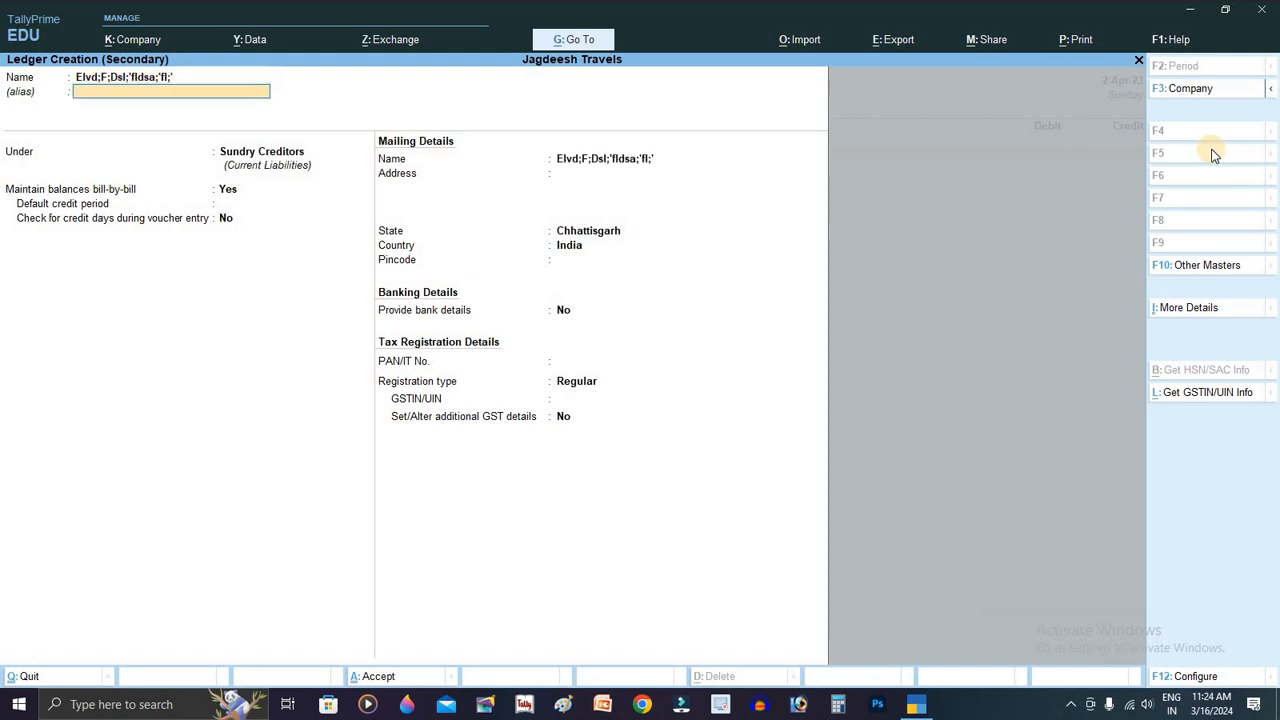
type("In")
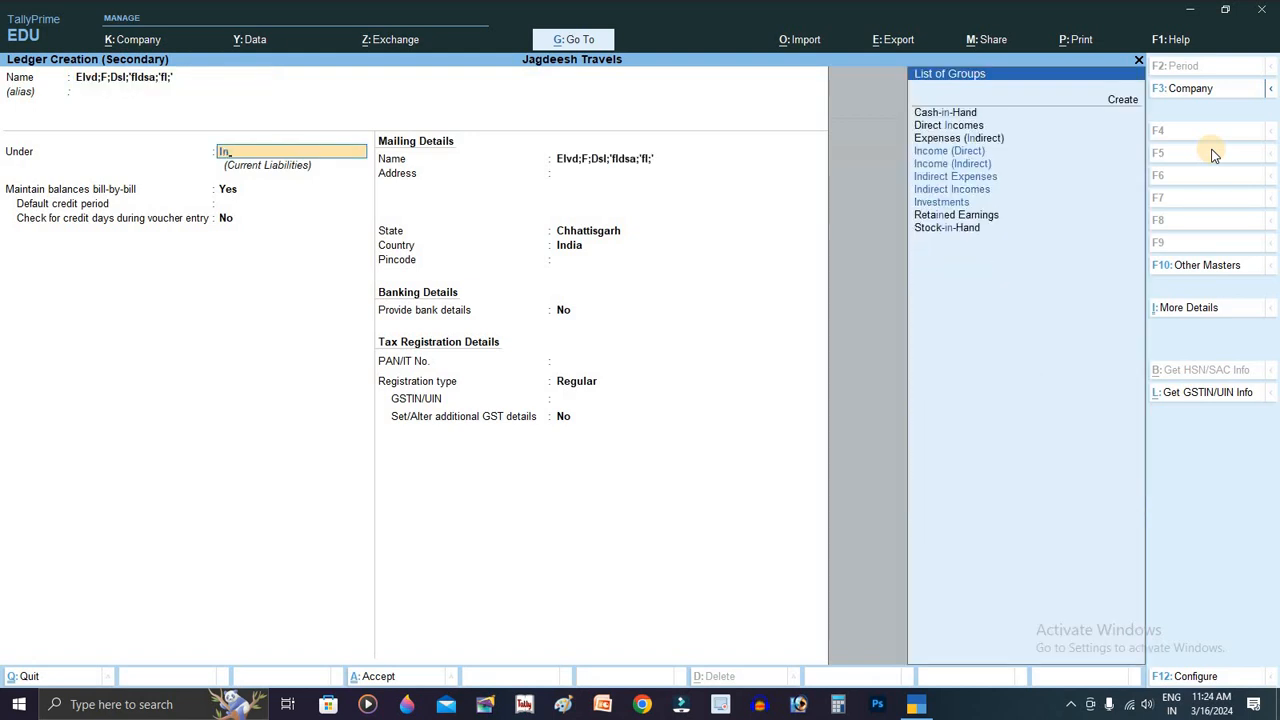
key("Down")
key("Down")
key("Return")
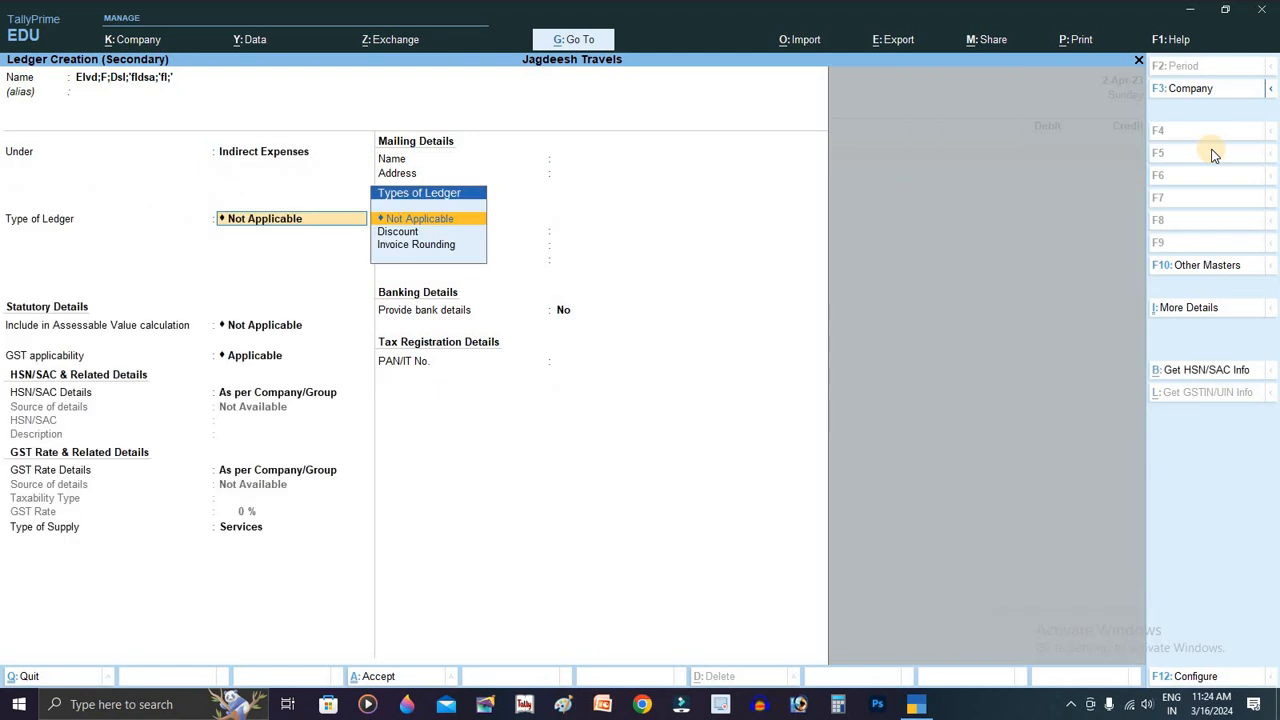
key("Return")
key("ctrl+a")
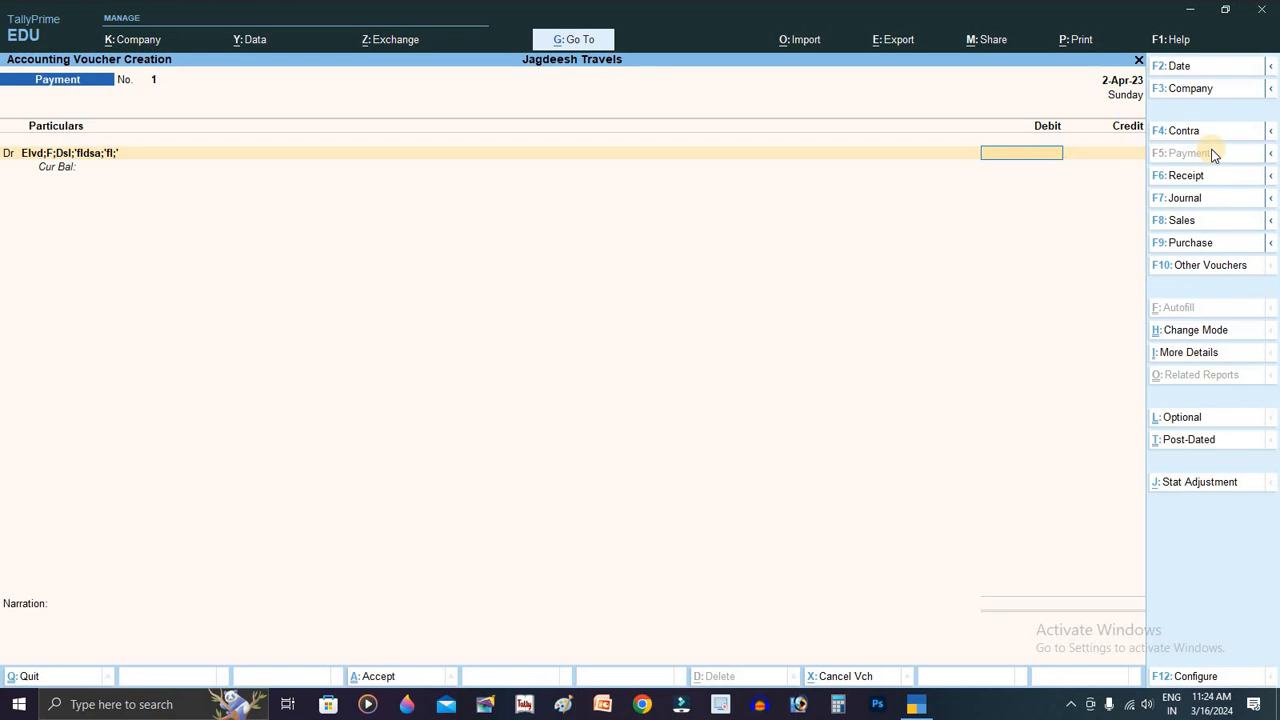
key("BackSpace")
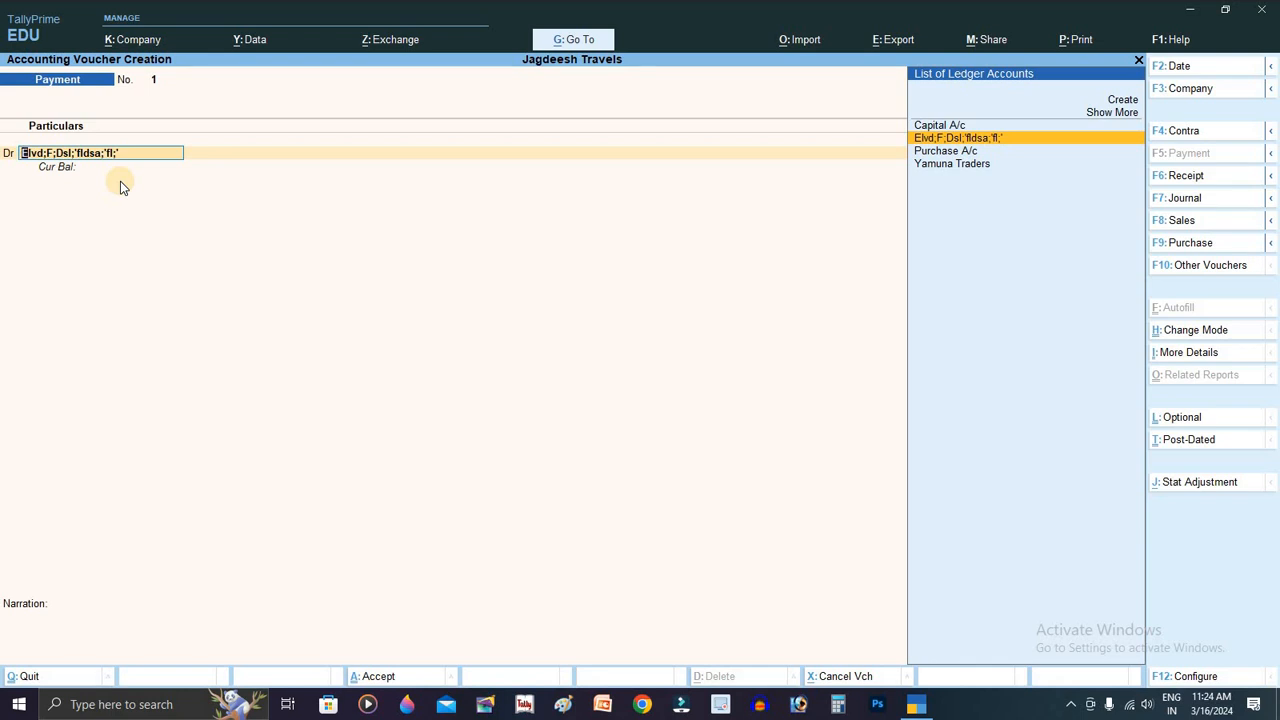
Step: Alter the garbled ledger, renaming it 'Electricity Bill', and save it onto the debit line
key("ctrl")
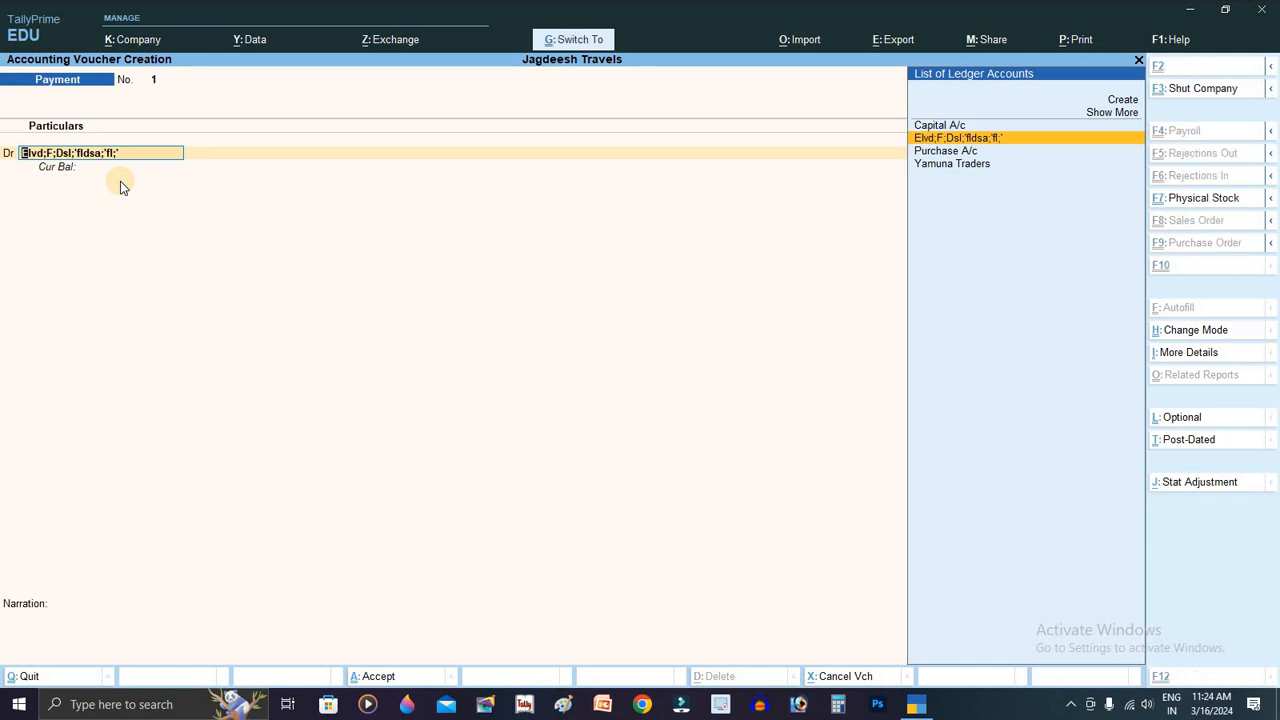
key("ctrl+Return")
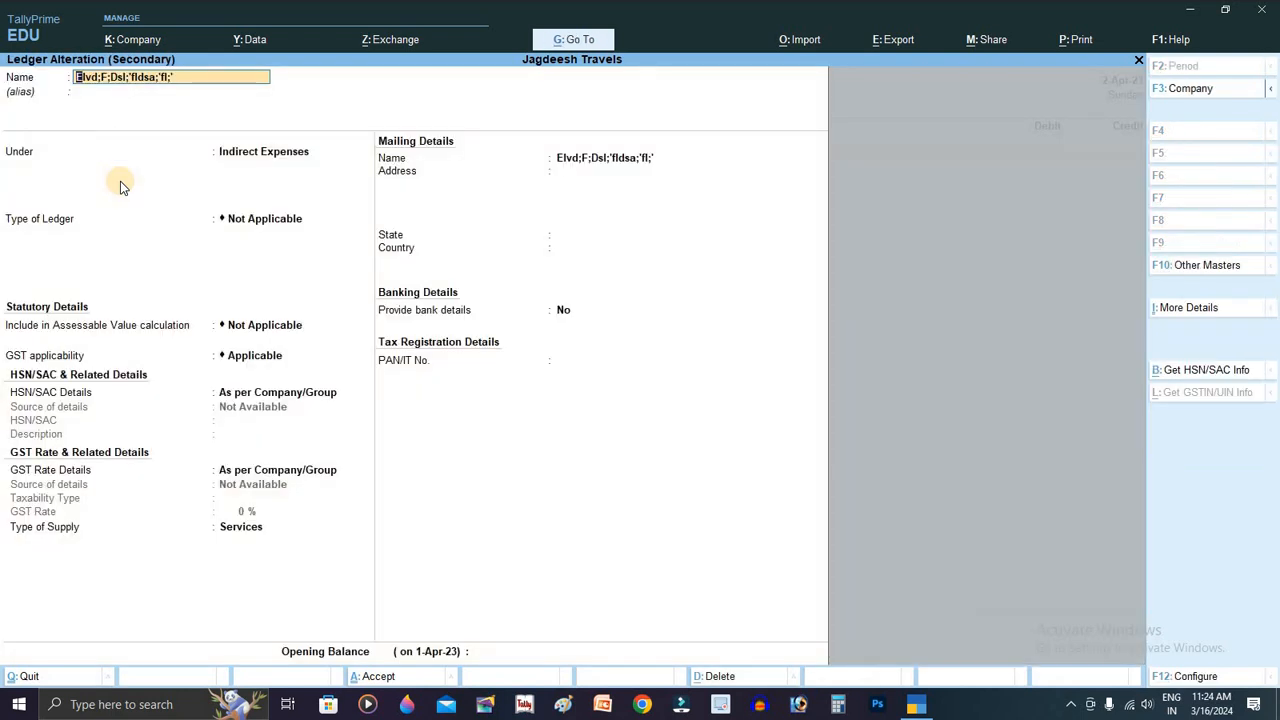
type("Elect")
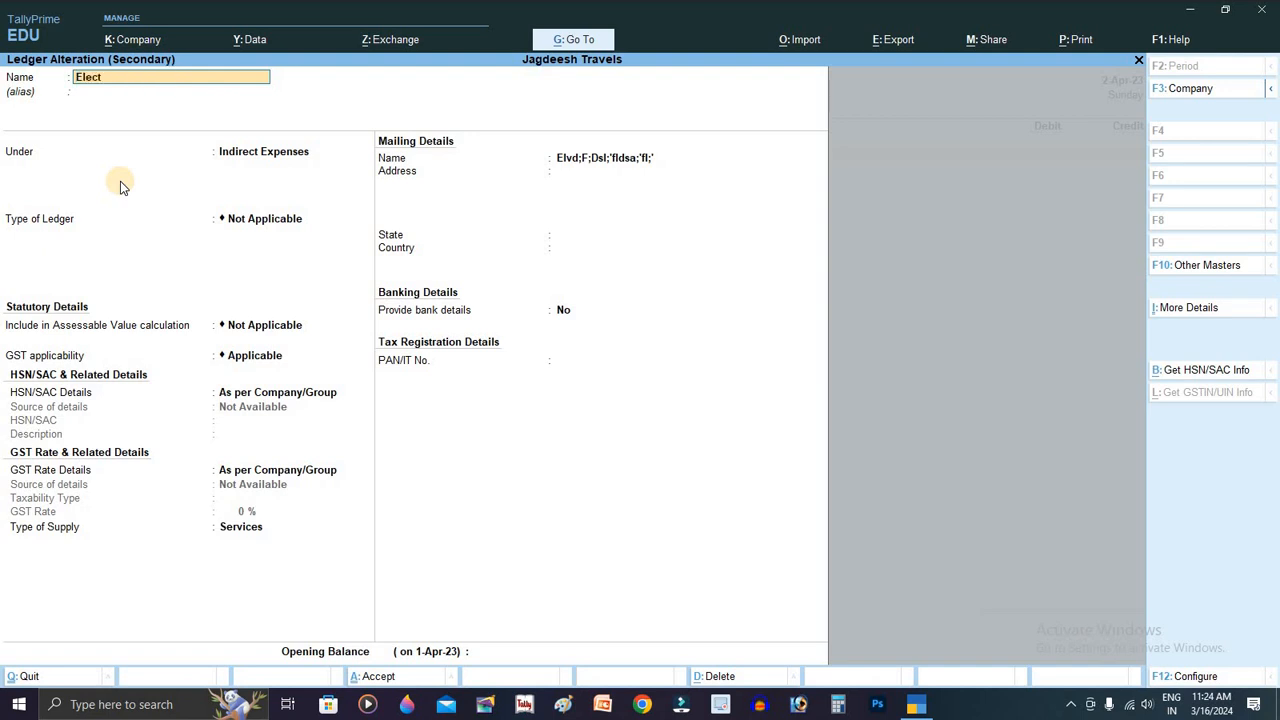
type("ricity b")
key("BackSpace")
type("Bill")
key("Return")
key("Return")
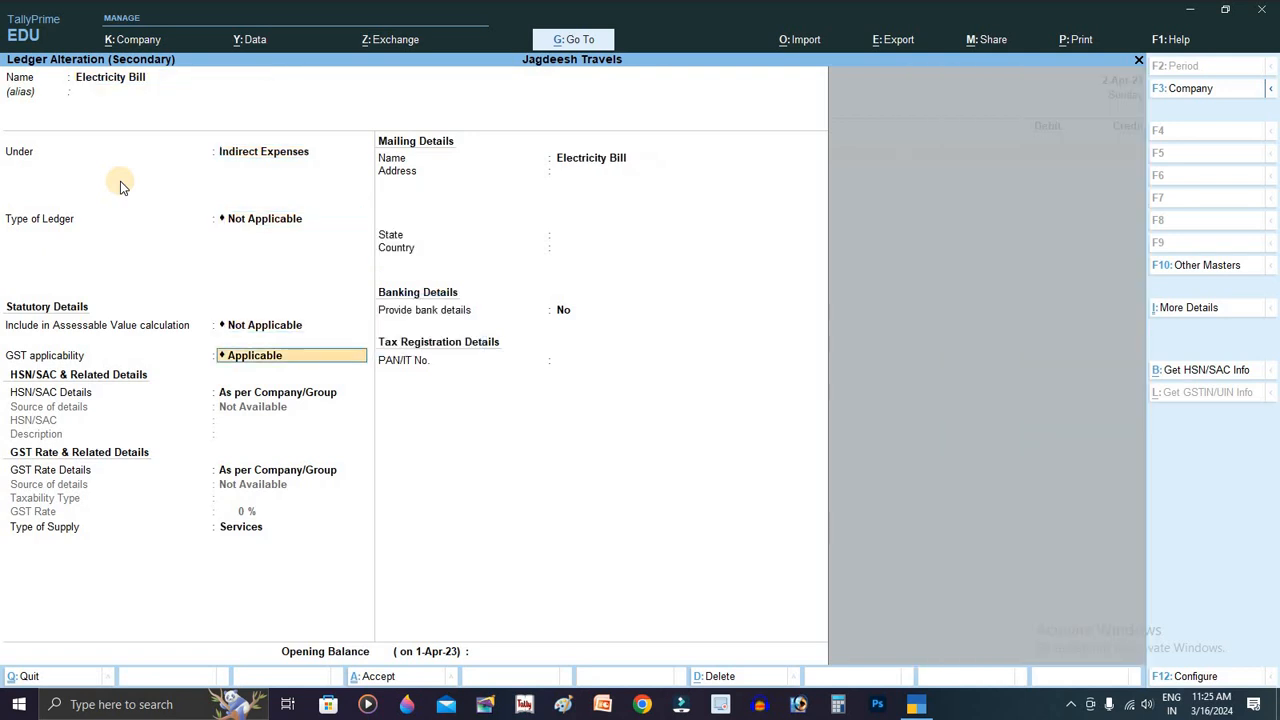
key("ctrl+a")
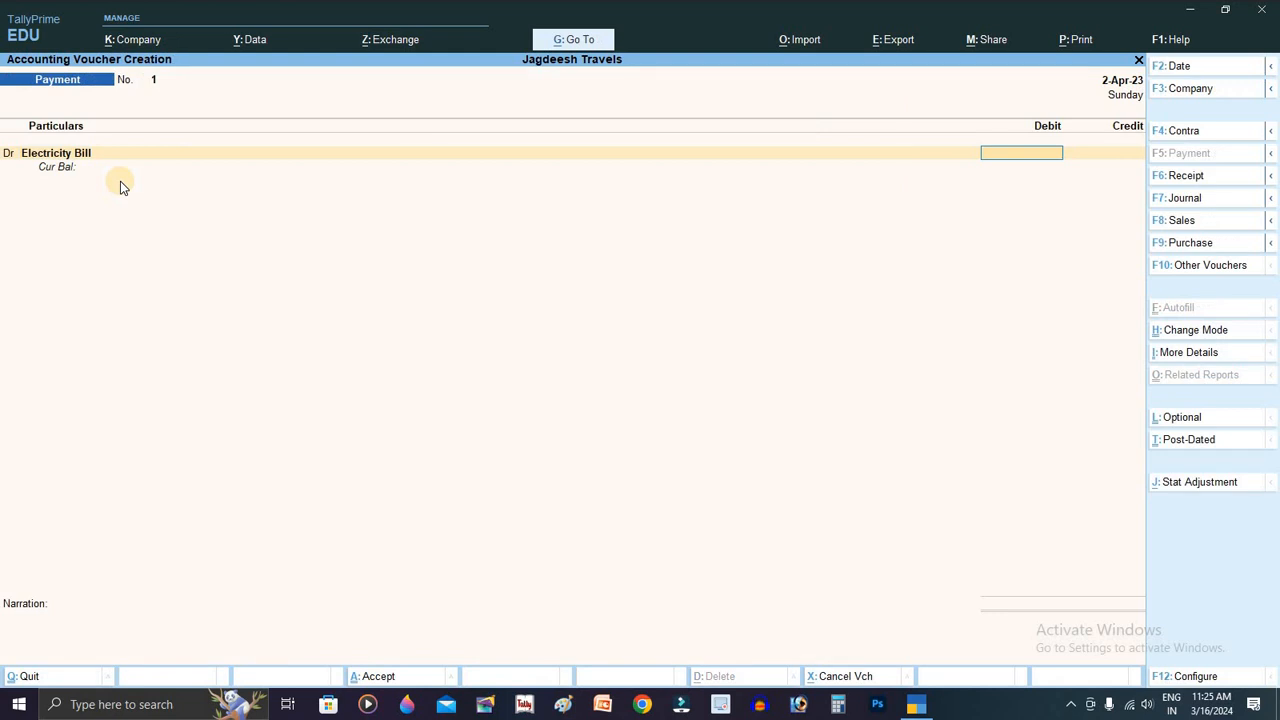
Step: Debit Electricity Bill 500, credit Cash 500, and save Payment No. 1 without narration
type("5000")
key("Return")
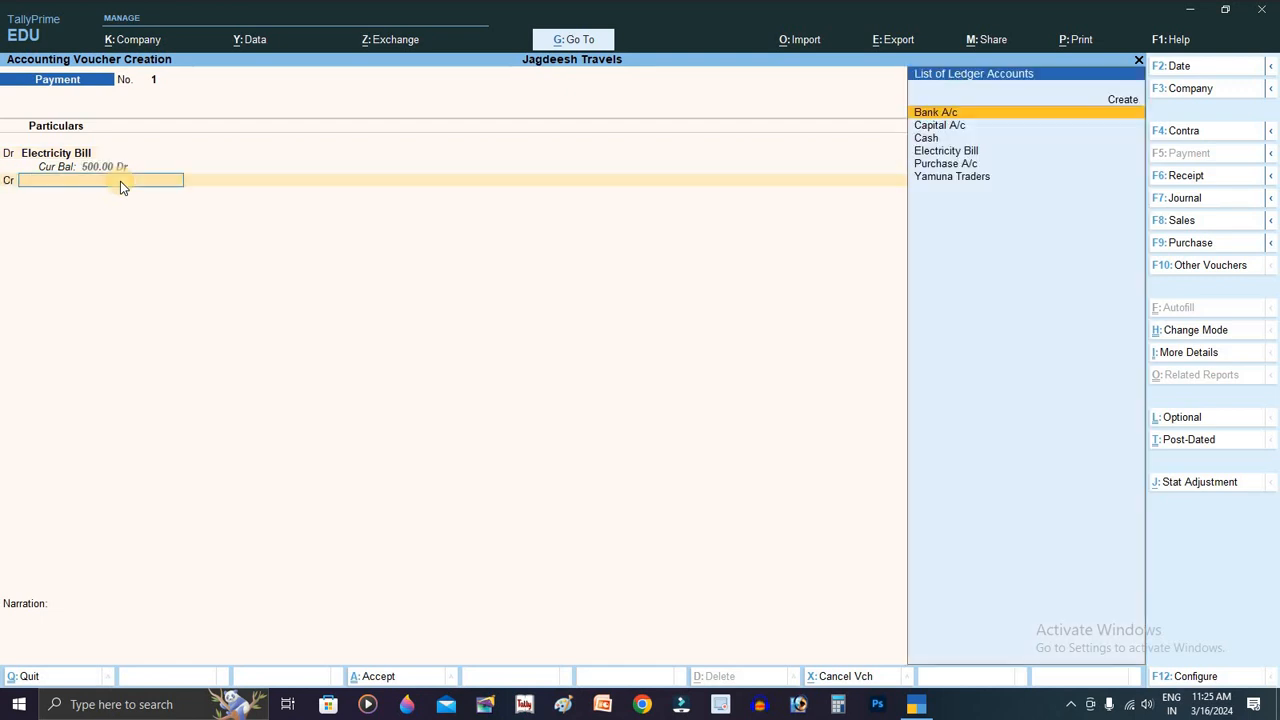
key("Down")
key("Down")
key("Down")
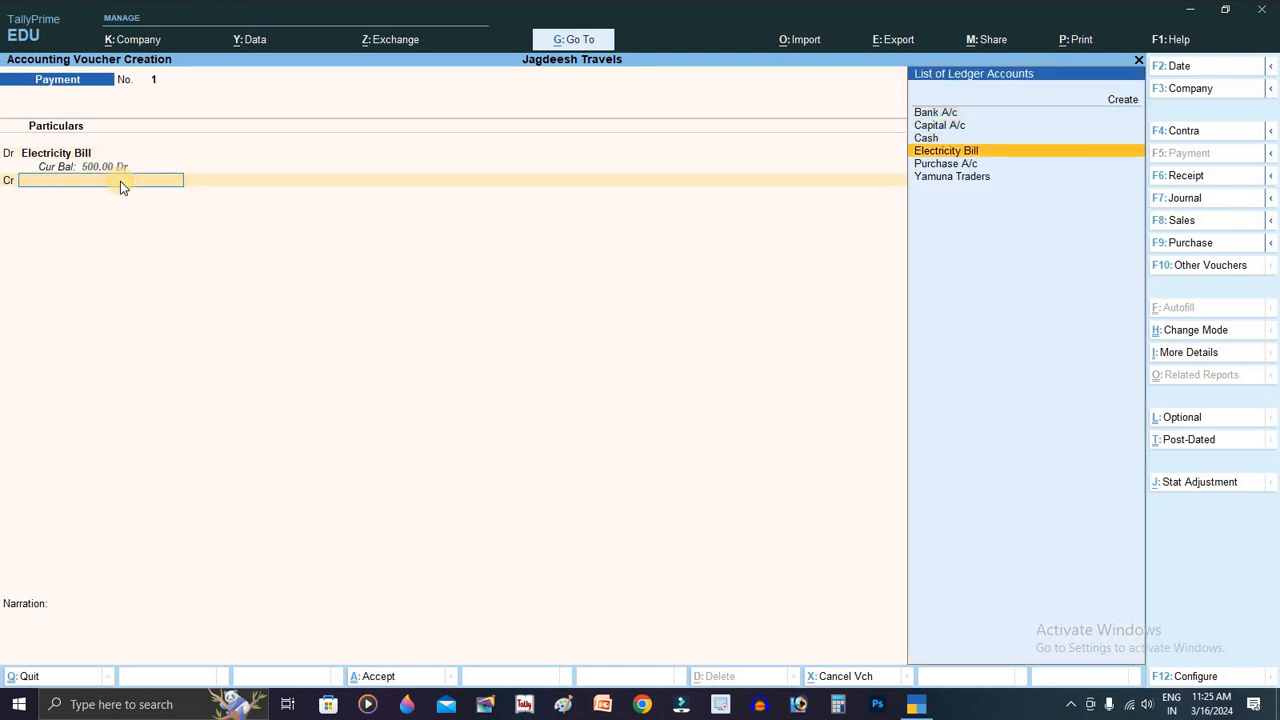
key("Up")
key("Return")
key("Return")
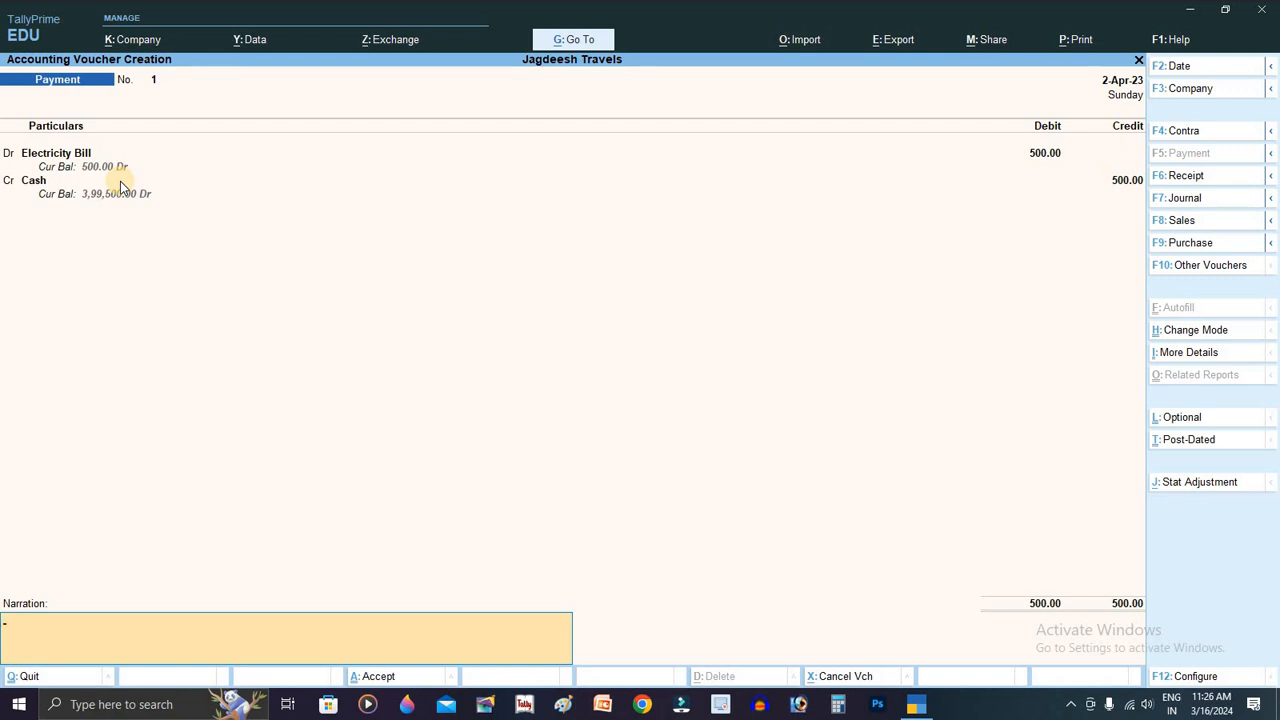
key("Return")
key("Return")
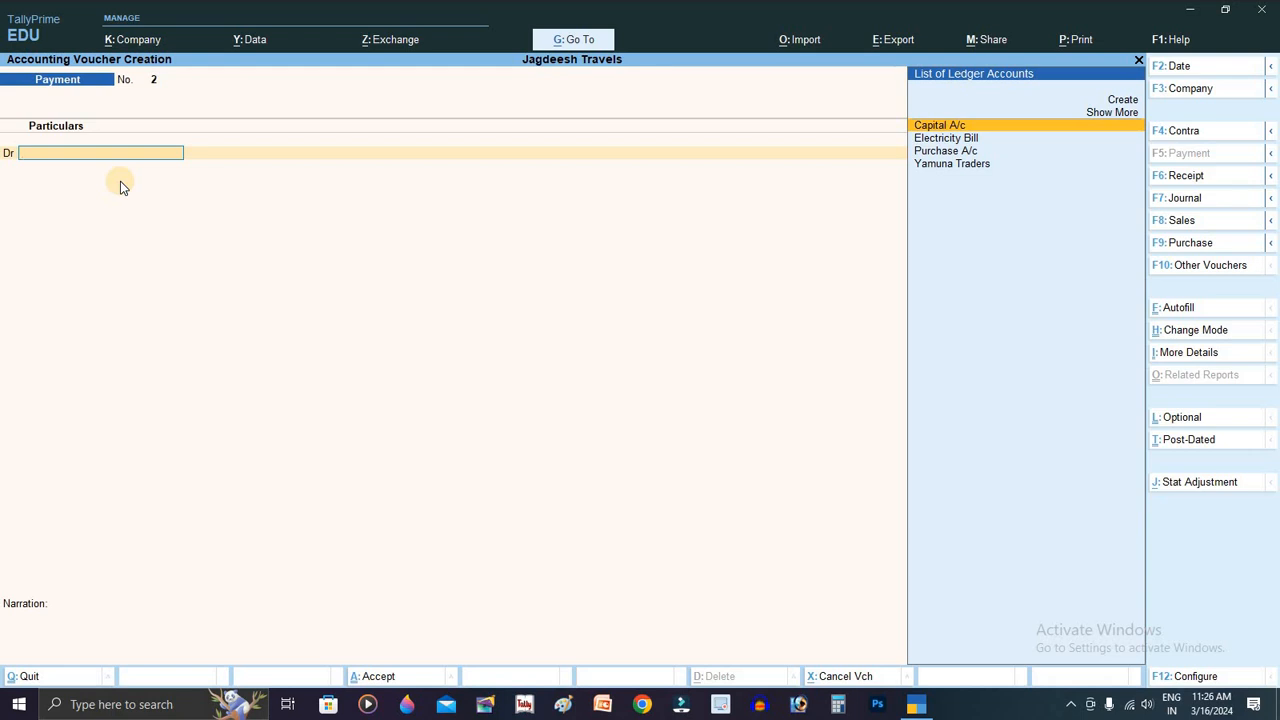
Step: Change the blank voucher No. 2 from Payment to a Receipt voucher
left_click(1225, 177)
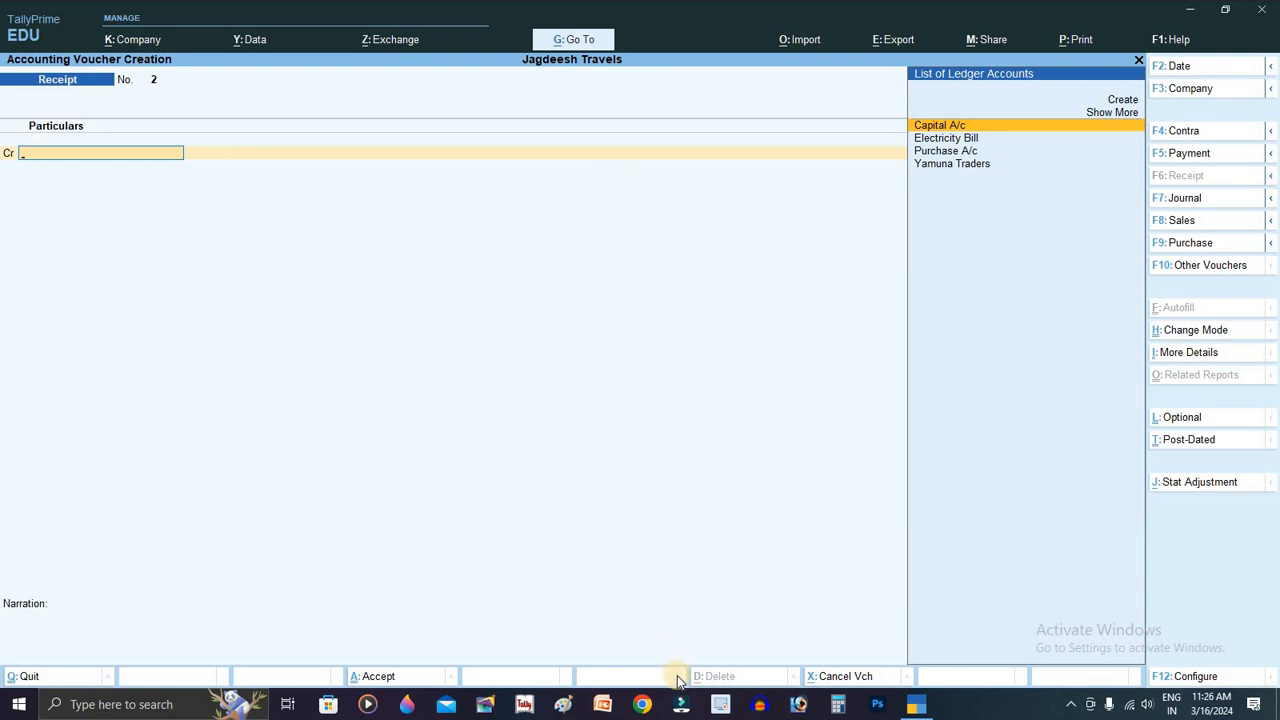
Step: Launch Chrome maximized and search Google for 'tally journal entry questions'
left_click(643, 704)
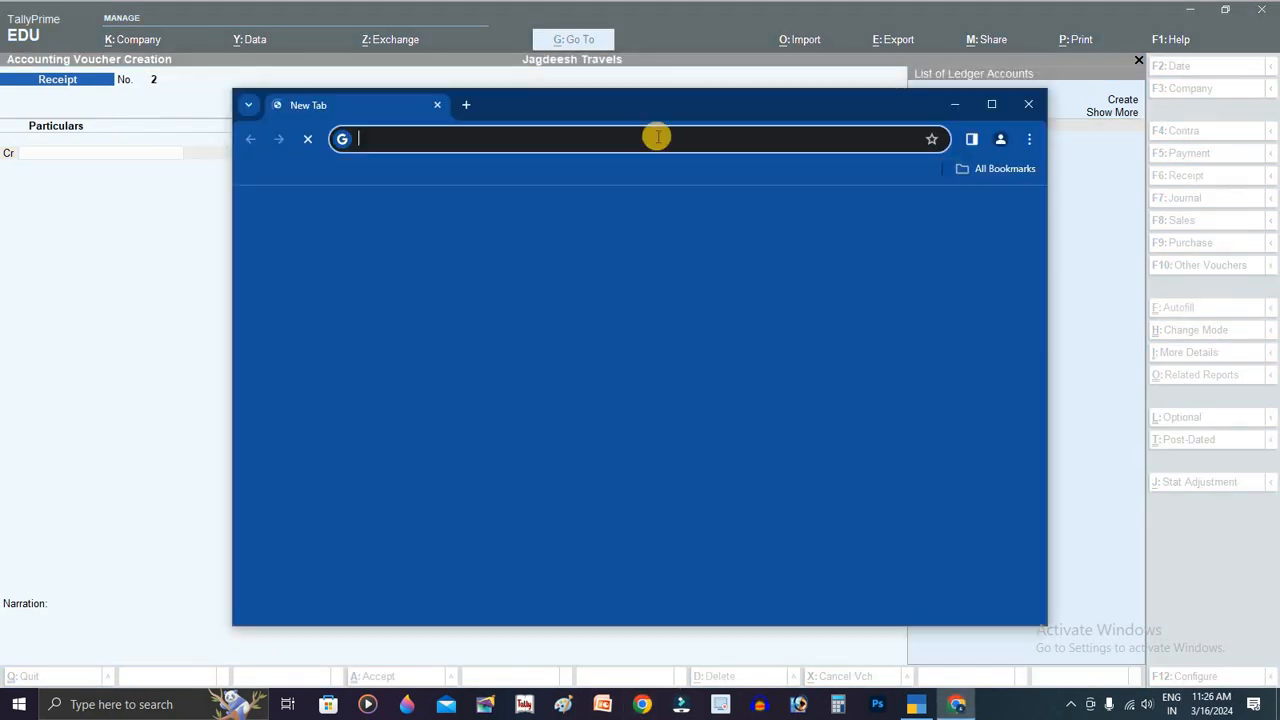
double_click(733, 97)
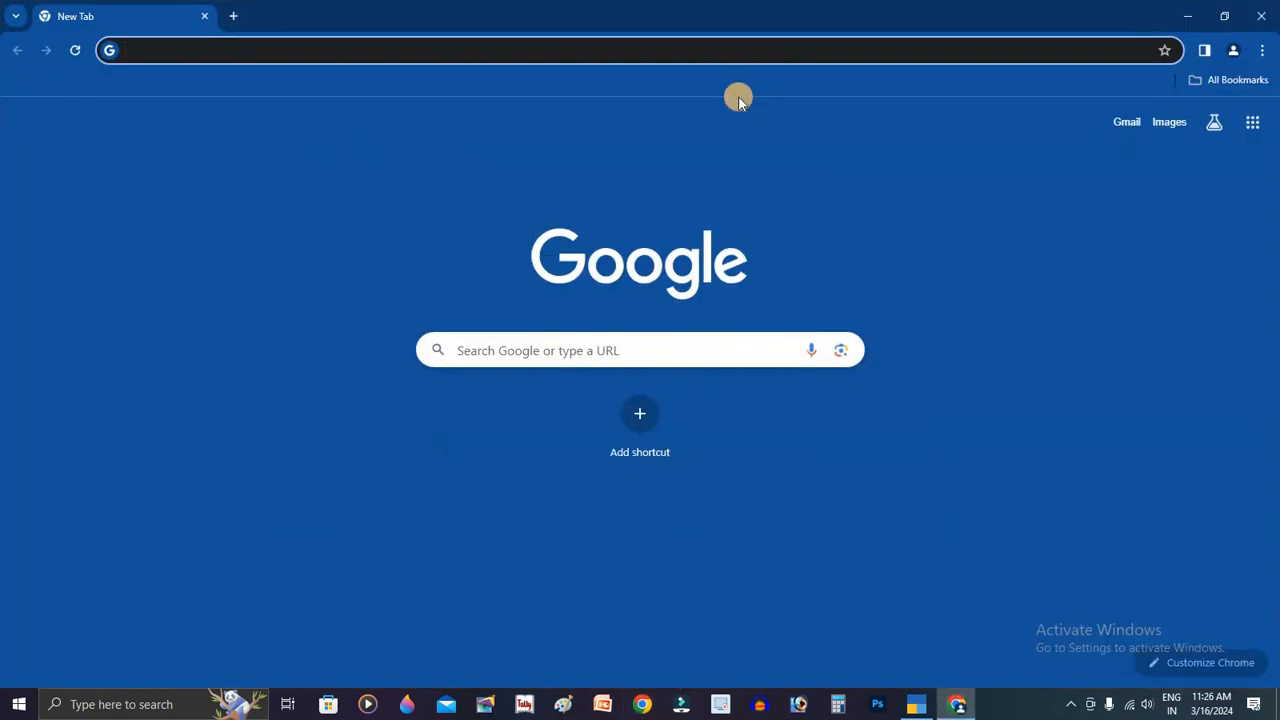
type("ta")
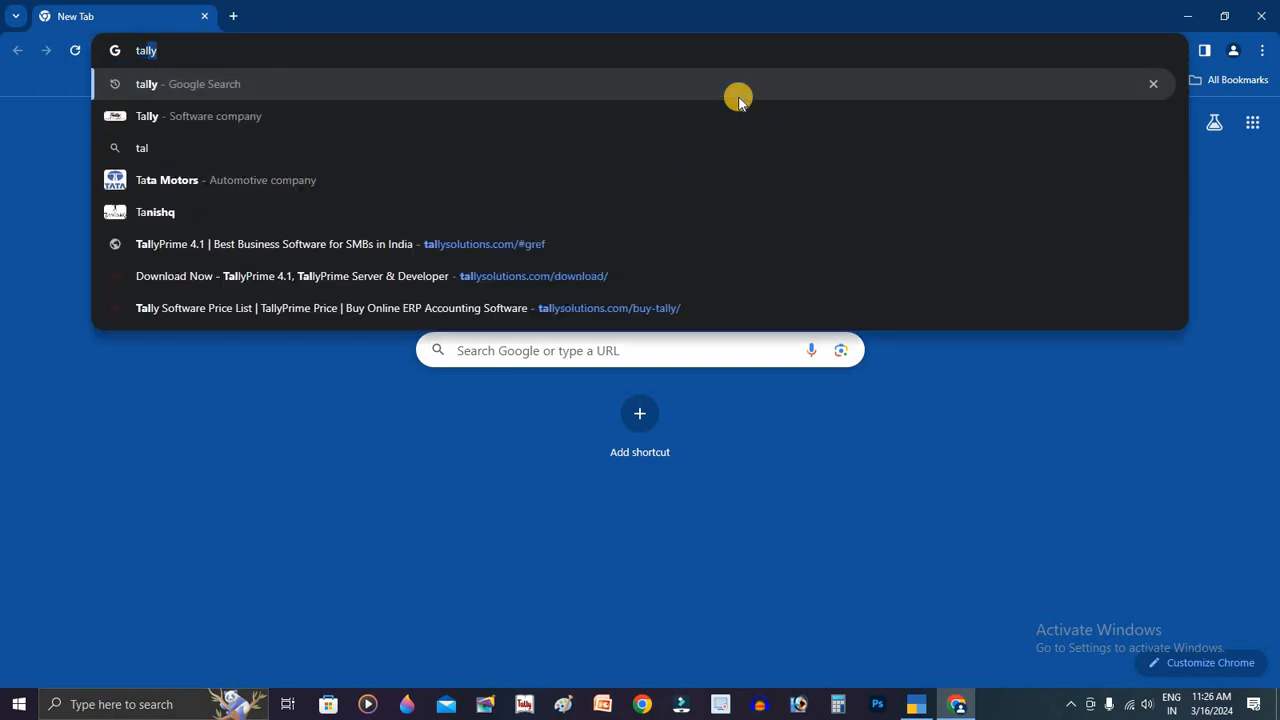
type("lly jo")
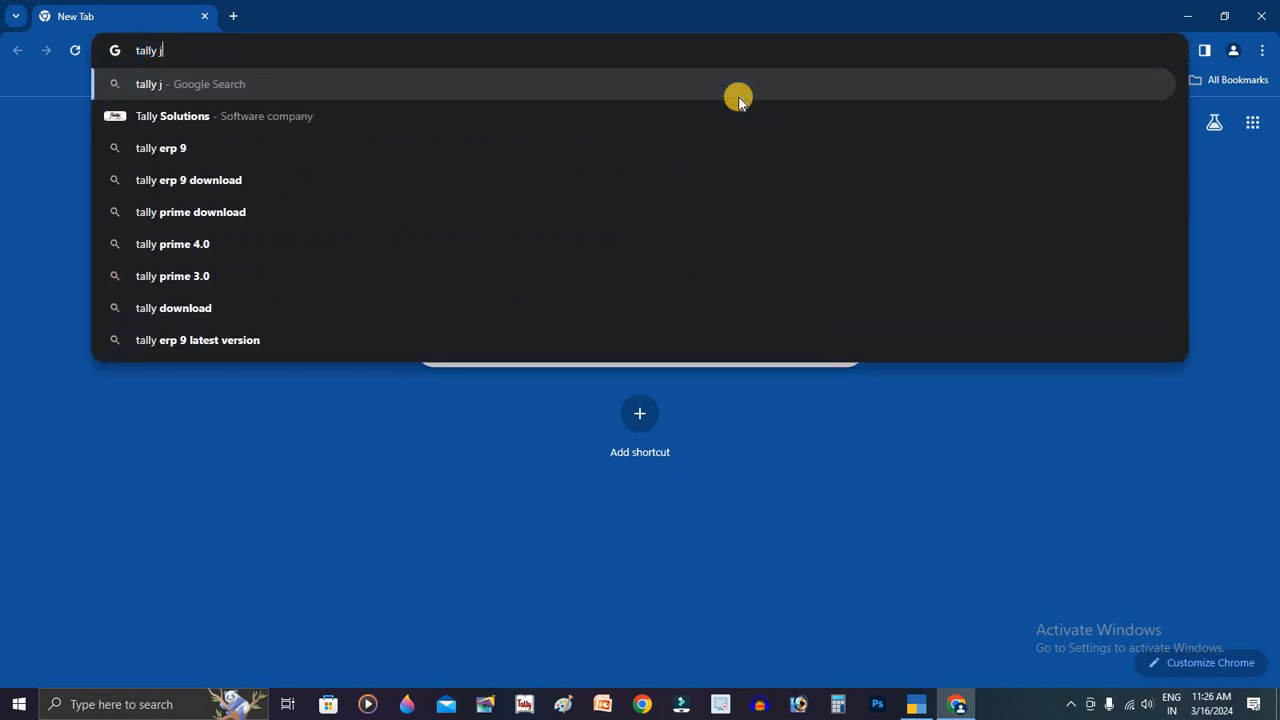
key("Down")
key("Down")
key("Down")
key("Down")
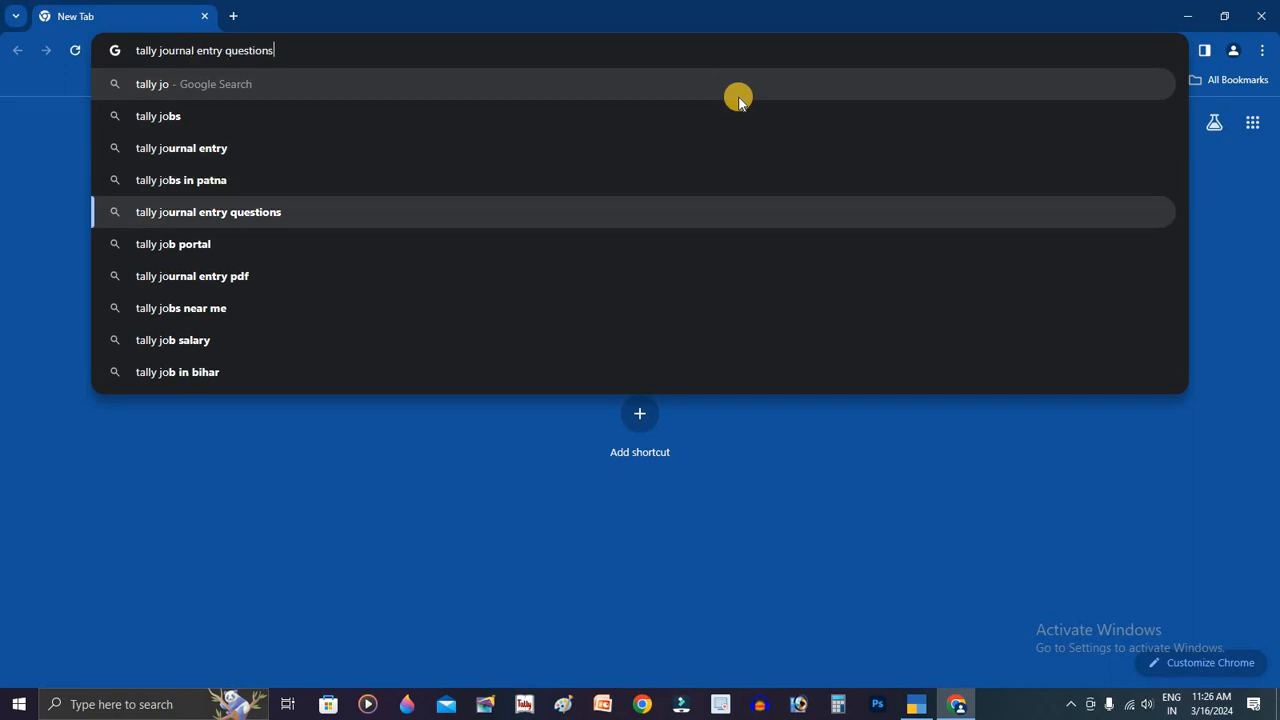
key("Return")
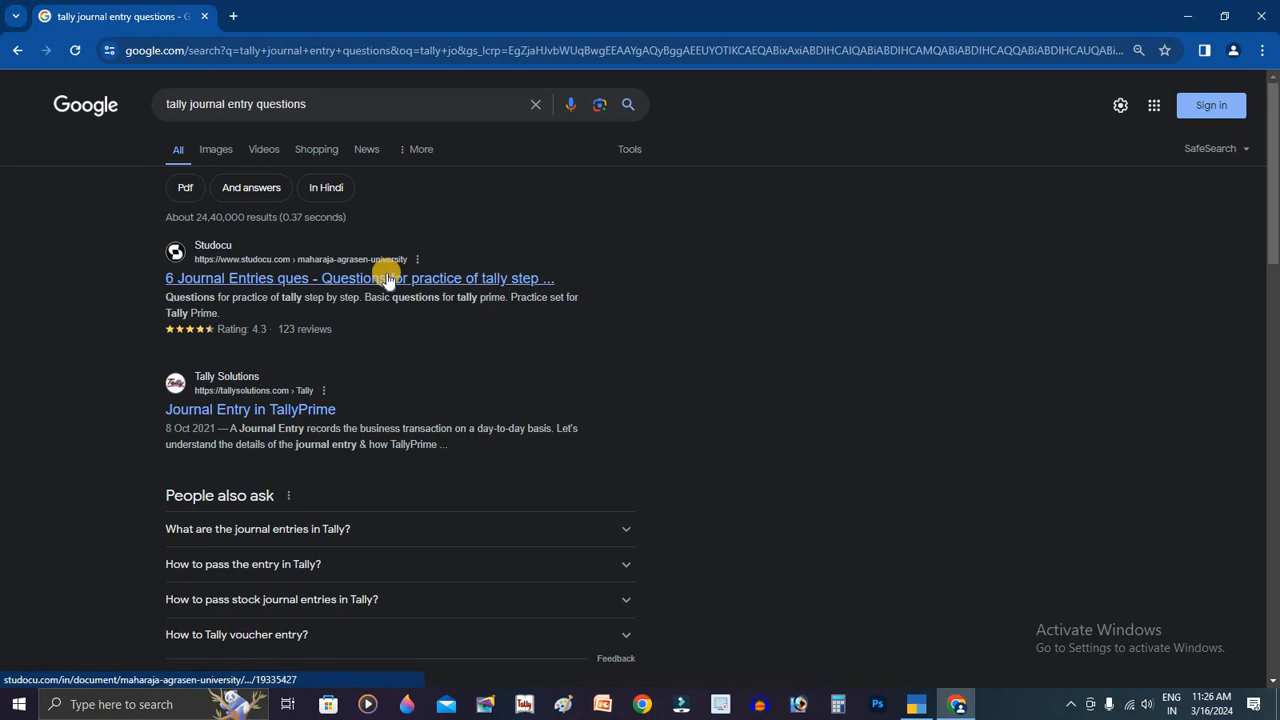
Step: Open the Studocu journal-entry practice document and dismiss its 'Not what you're looking for' popup
left_click(466, 278)
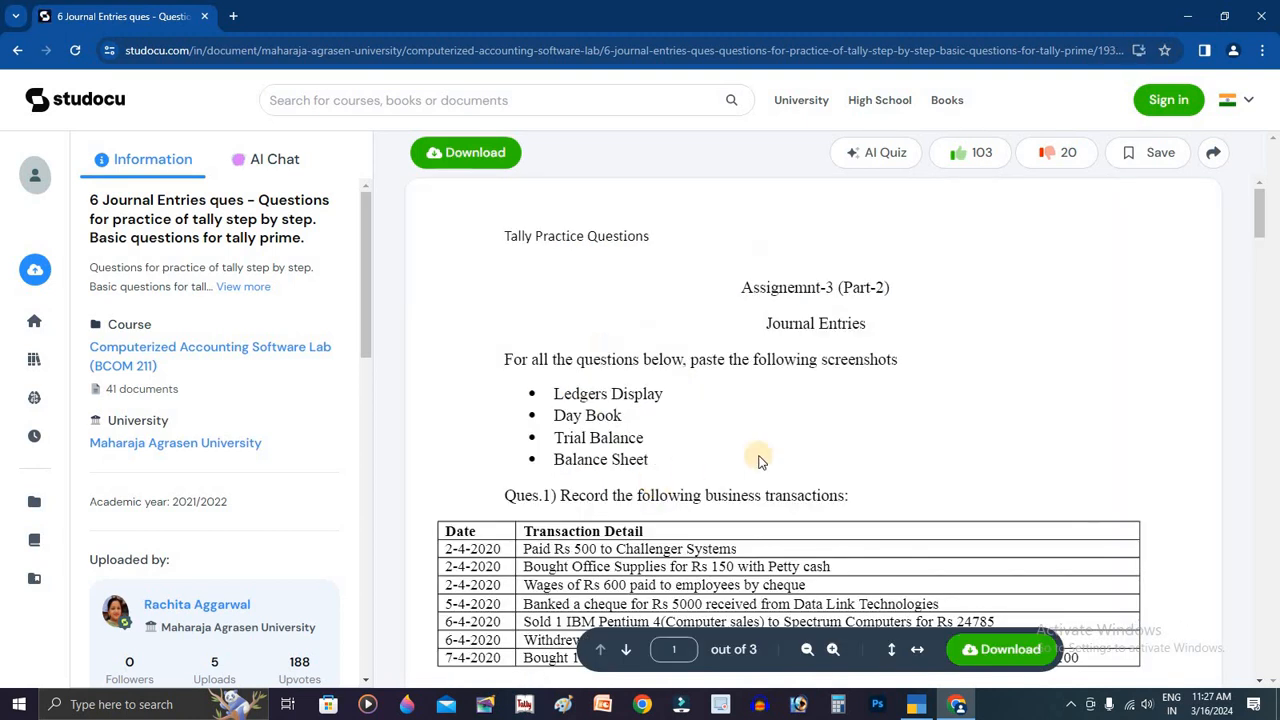
scroll(796, 446, "down", 2)
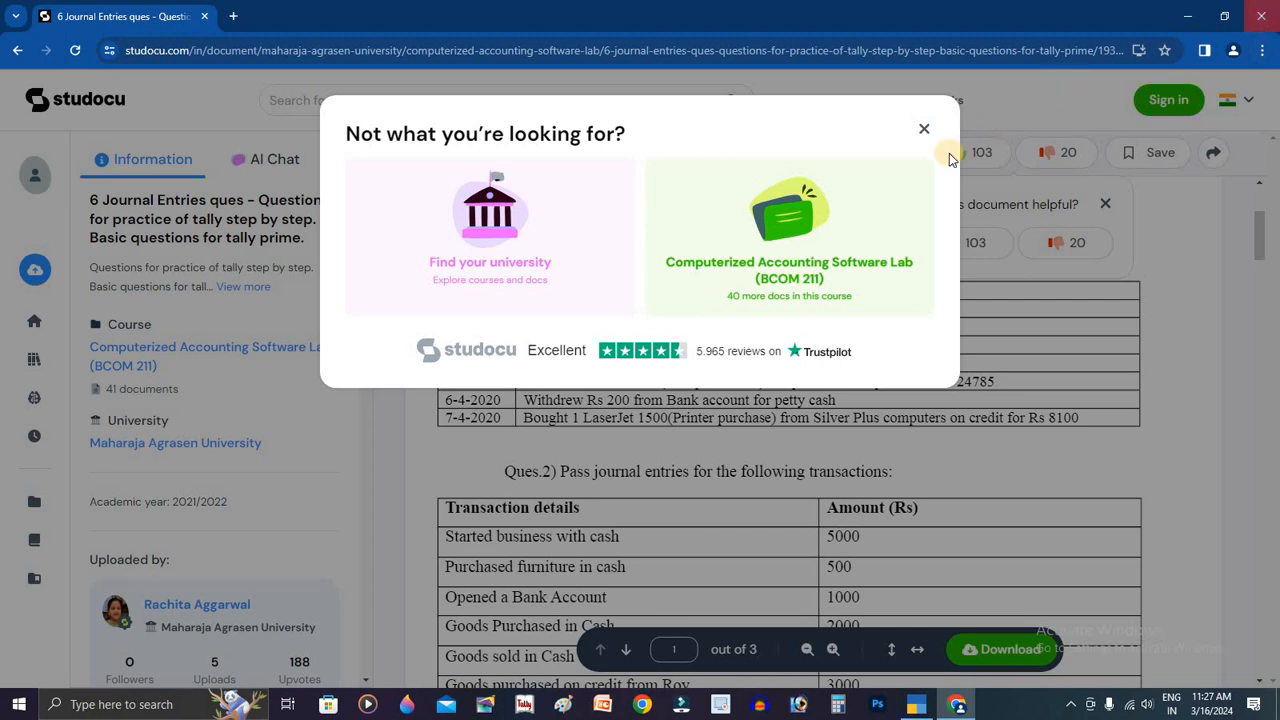
left_click(922, 128)
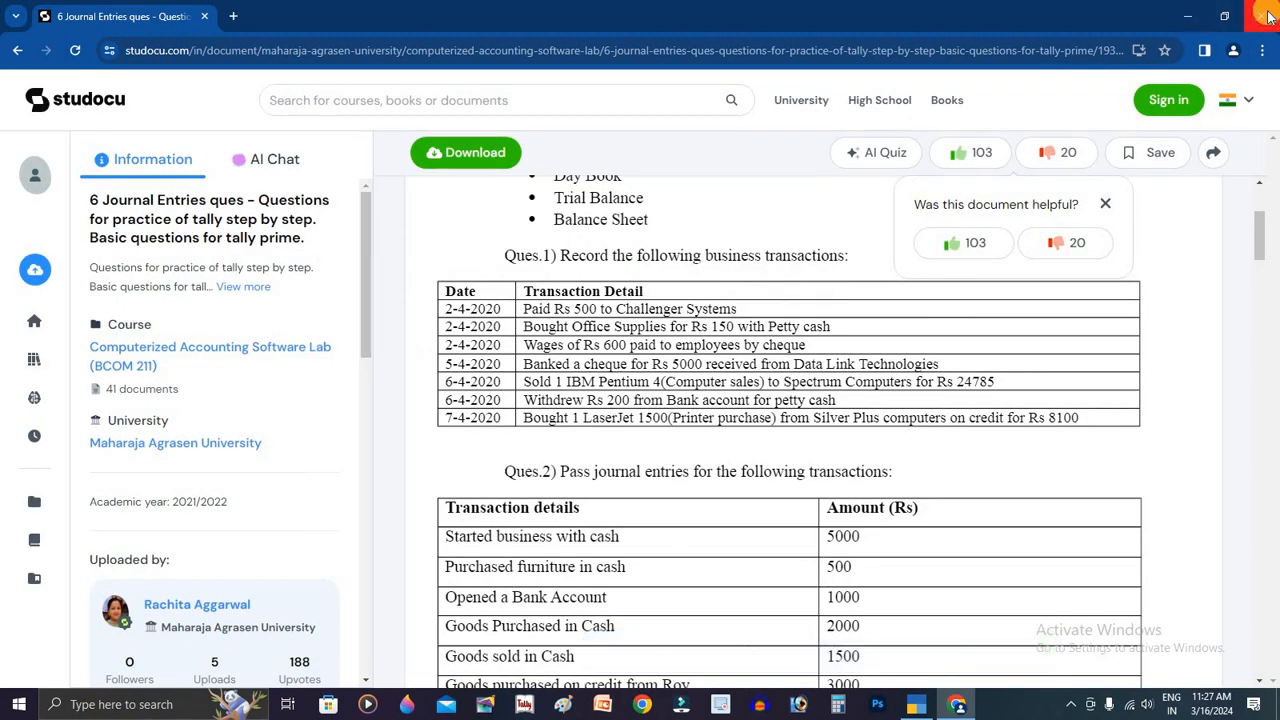
Step: Read through the practice questions, then close Chrome to return to TallyPrime
scroll(983, 376, "down", 1)
scroll(900, 300, "down", 3)
scroll(737, 306, "up", 4)
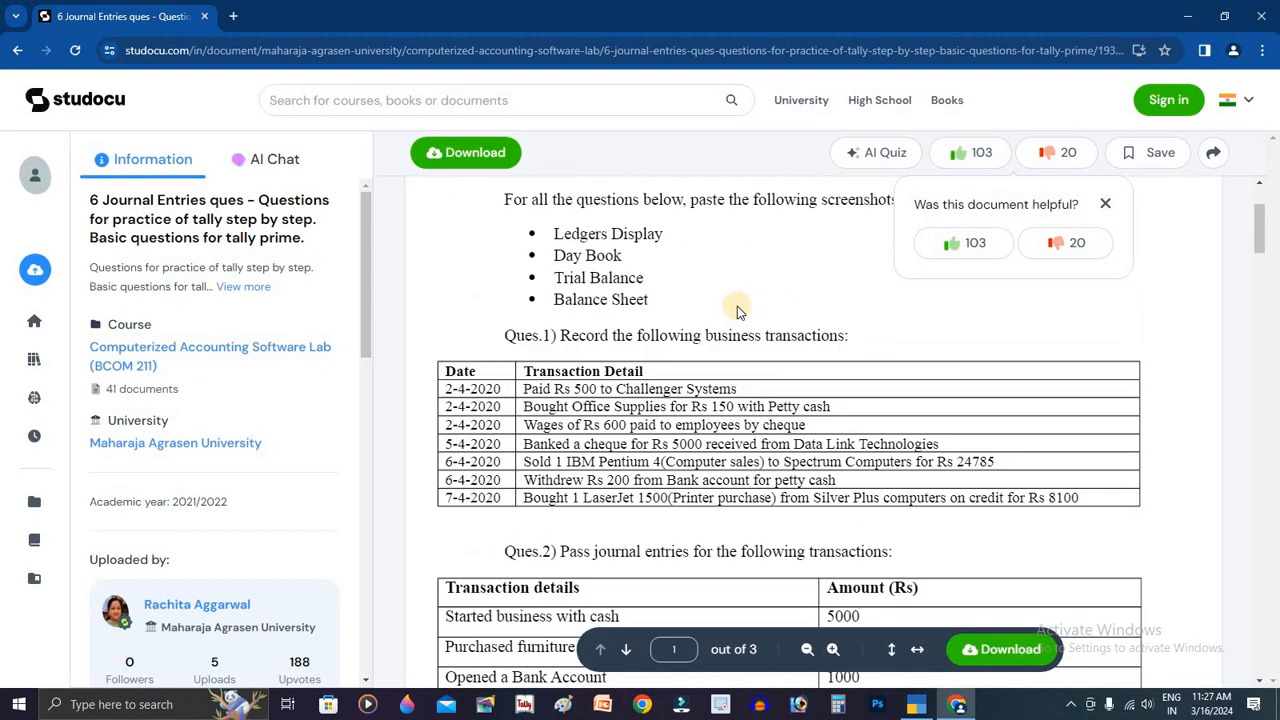
scroll(733, 437, "down", 1)
scroll(830, 450, "down", 3)
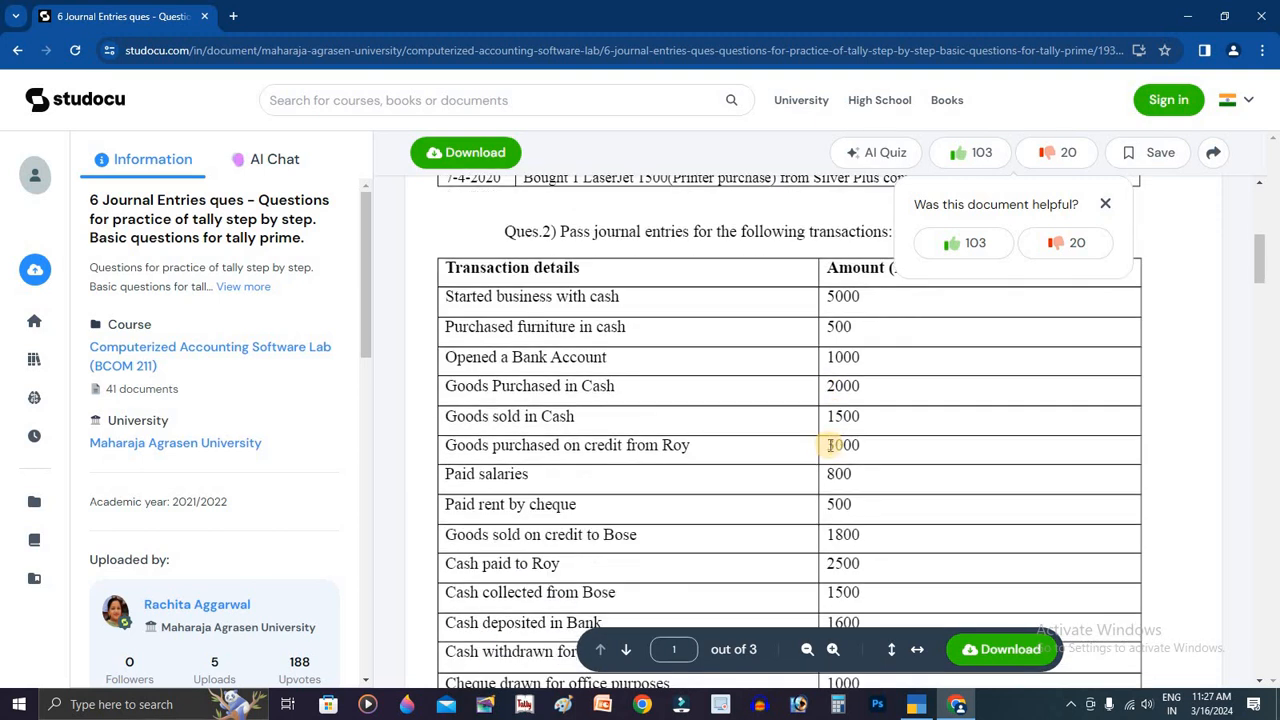
scroll(830, 445, "up", 5)
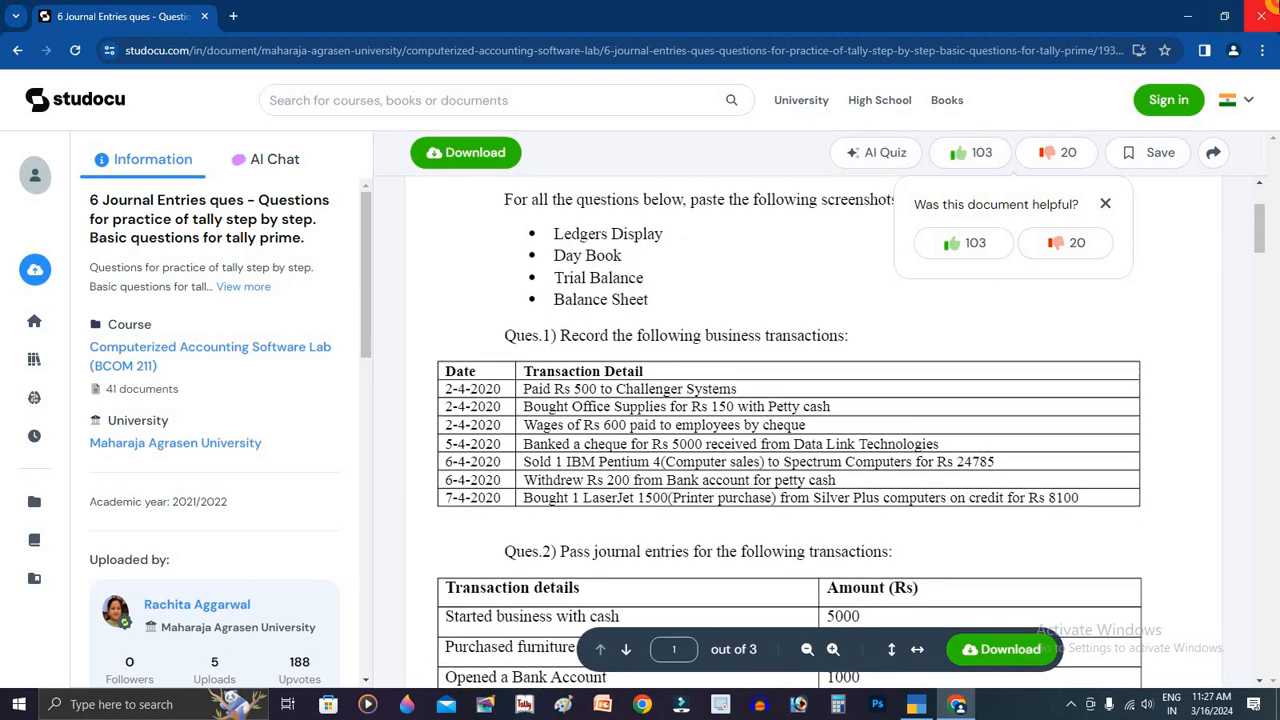
left_click(1262, 16)
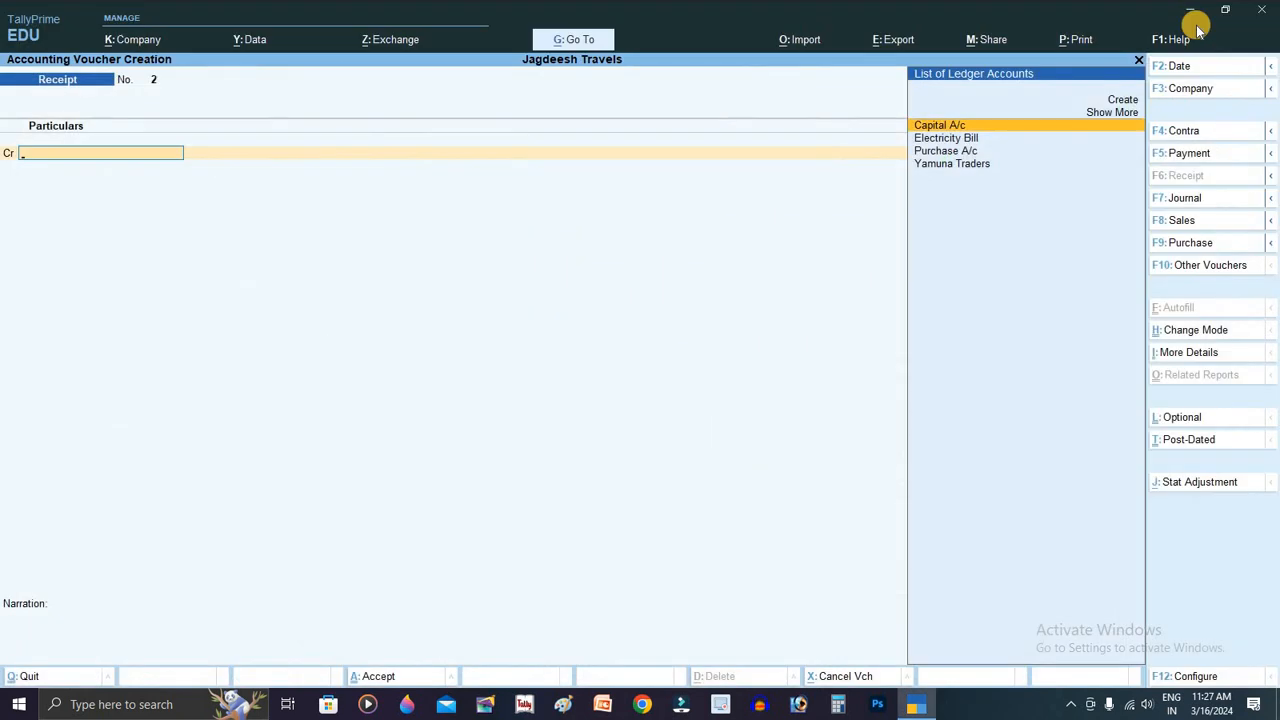